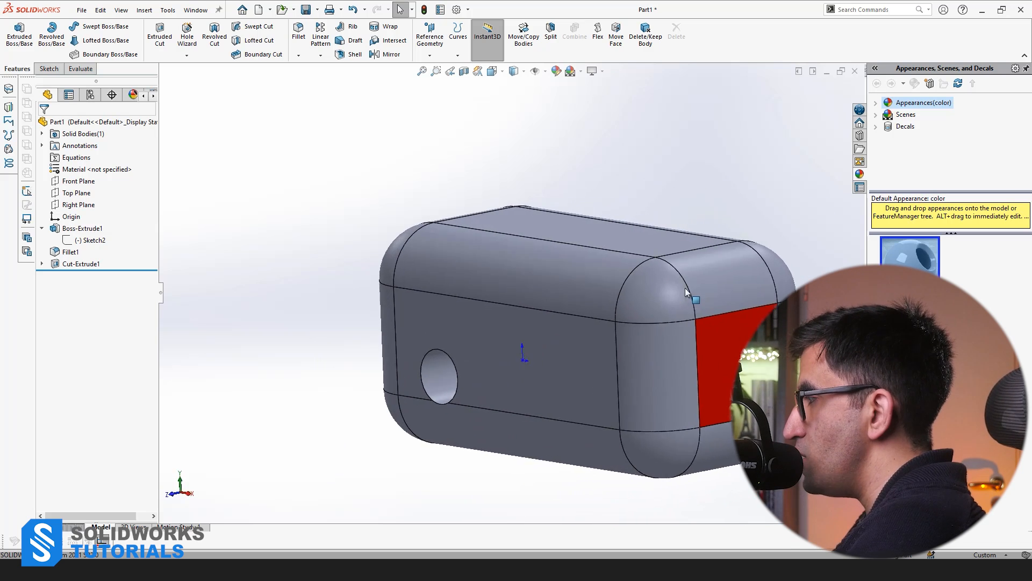
Examine the filleted block from both ends and inspect its red end face up close
{"action": "left_click", "coordinate": [645, 285], "text": "ctrl"}
{"action": "left_click", "coordinate": [689, 318], "text": "ctrl"}
{"action": "left_click", "coordinate": [613, 247], "text": "ctrl"}
{"action": "left_click", "coordinate": [607, 154]}
{"action": "middle_click_drag", "start_coordinate": [599, 164], "coordinate": [605, 399]}
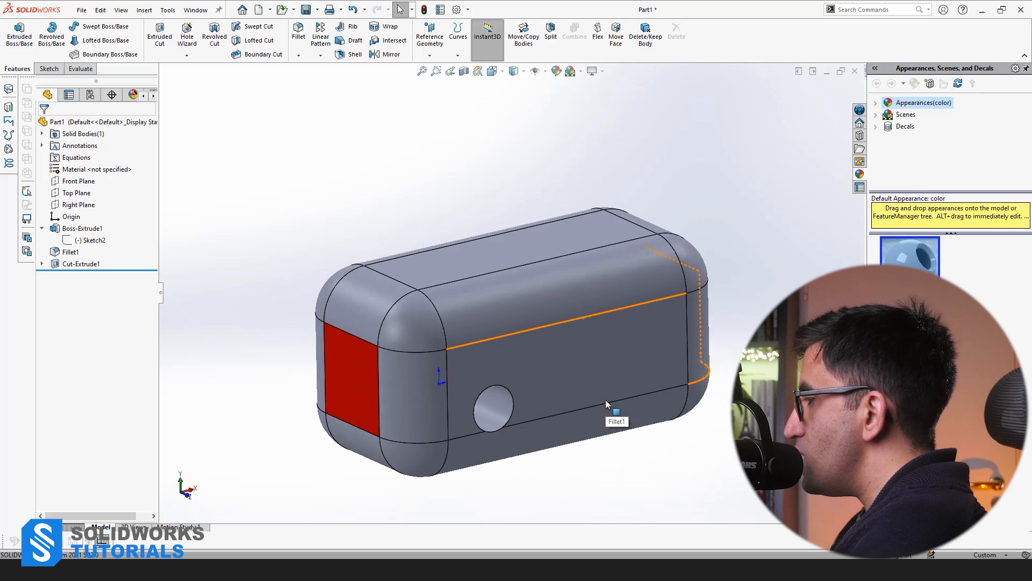
{"action": "middle_click_drag", "start_coordinate": [606, 399], "coordinate": [601, 386]}
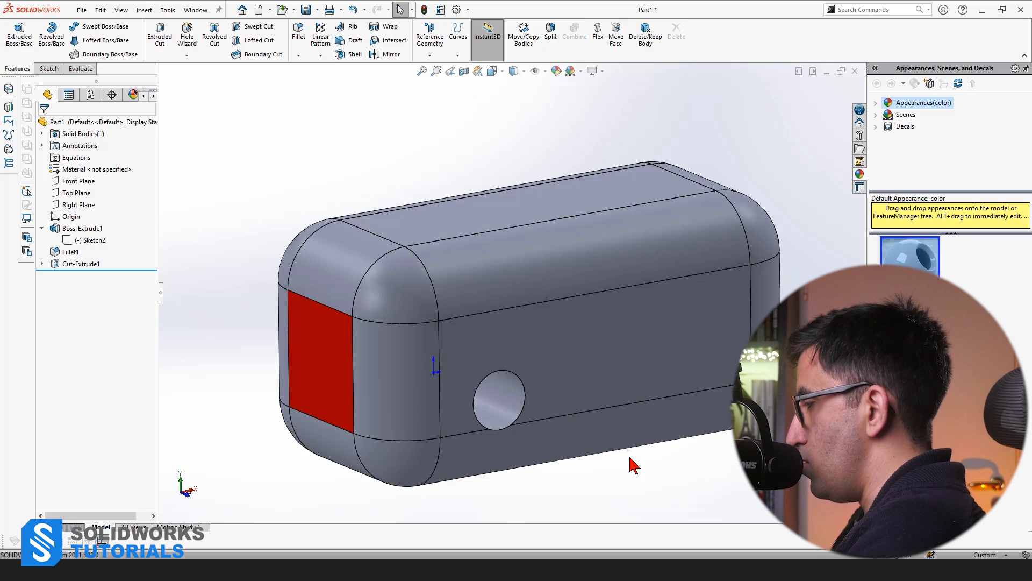
{"action": "left_click", "coordinate": [317, 334]}
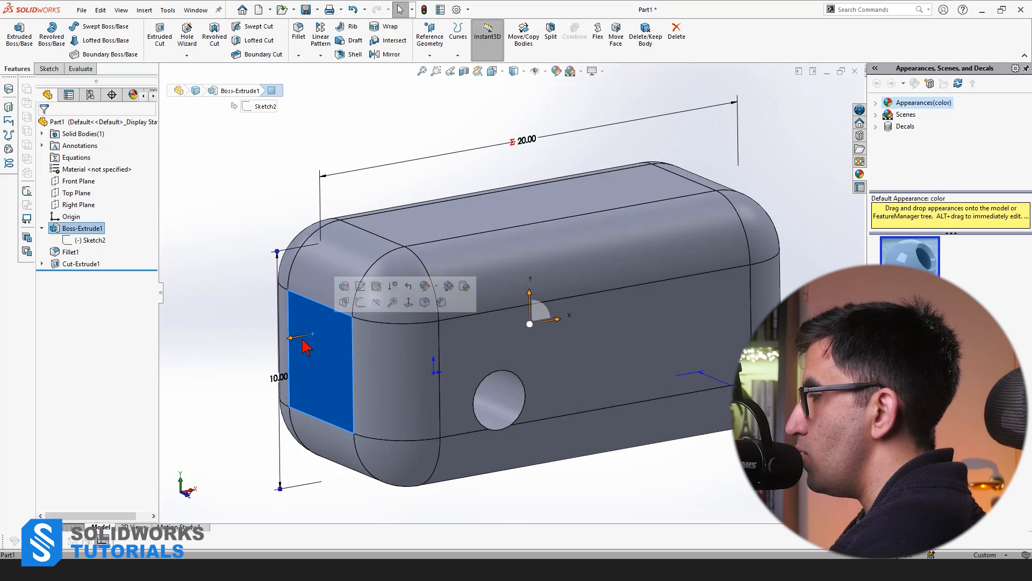
{"action": "scroll", "coordinate": [323, 357], "scroll_direction": "up", "scroll_amount": 2}
{"action": "scroll", "coordinate": [346, 347], "scroll_direction": "down", "scroll_amount": 8}
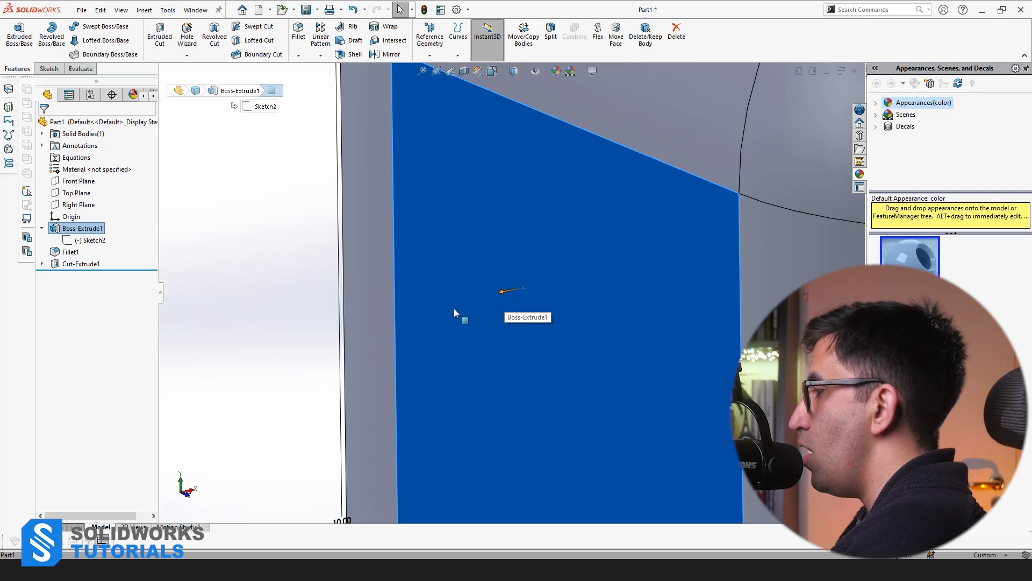
{"action": "scroll", "coordinate": [454, 308], "scroll_direction": "up", "scroll_amount": 10}
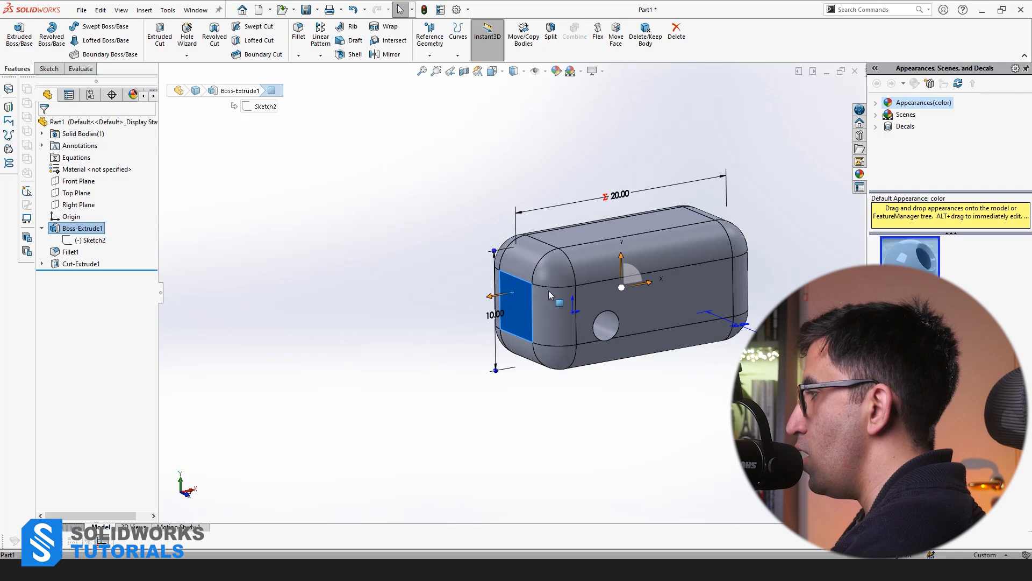
{"action": "scroll", "coordinate": [659, 272], "scroll_direction": "down", "scroll_amount": 5}
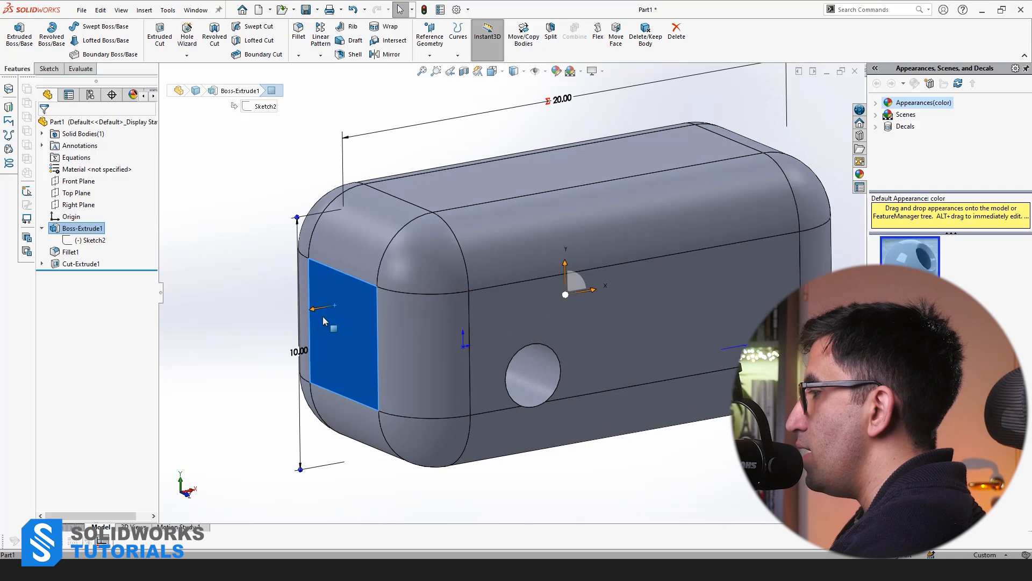
{"action": "mouse_move", "coordinate": [318, 311]}
{"action": "left_mouse_down"}
{"action": "mouse_move", "coordinate": [228, 326]}
{"action": "mouse_move", "coordinate": [322, 322]}
{"action": "mouse_move", "coordinate": [215, 349]}
{"action": "mouse_move", "coordinate": [293, 337]}
{"action": "mouse_move", "coordinate": [328, 317]}
{"action": "left_mouse_up"}
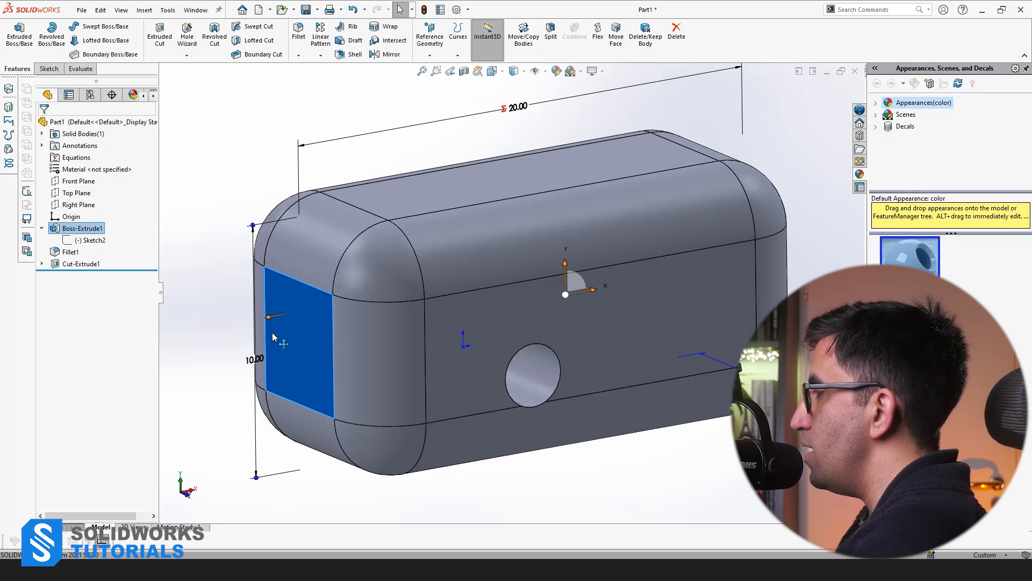
{"action": "left_click", "coordinate": [590, 454]}
{"action": "scroll", "coordinate": [590, 453], "scroll_direction": "up", "scroll_amount": 1}
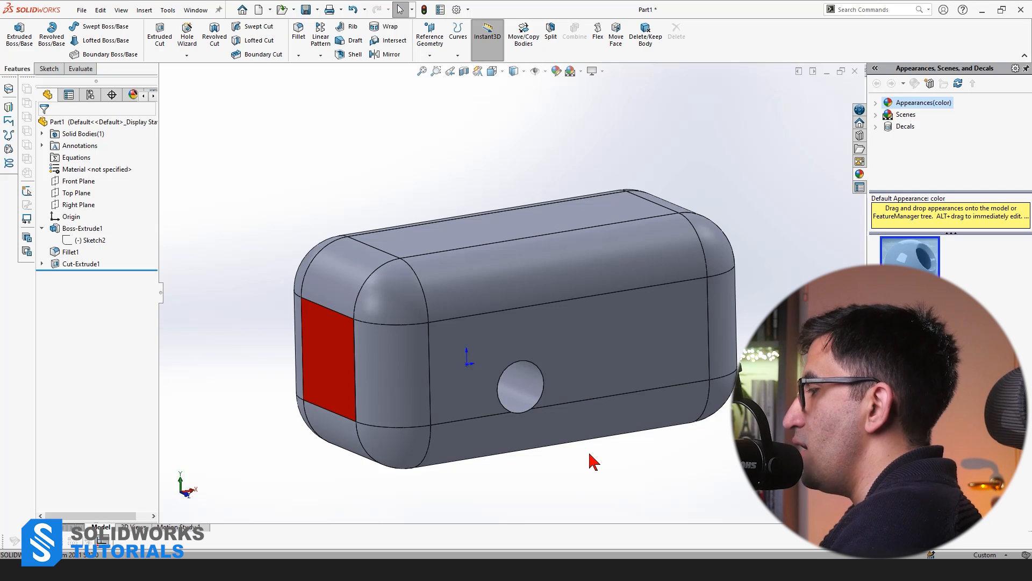
Highlight Boss-Extrude1, Fillet1 and Cut-Extrude1 in turn to examine which geometry each feature creates
{"action": "left_click", "coordinate": [42, 228]}
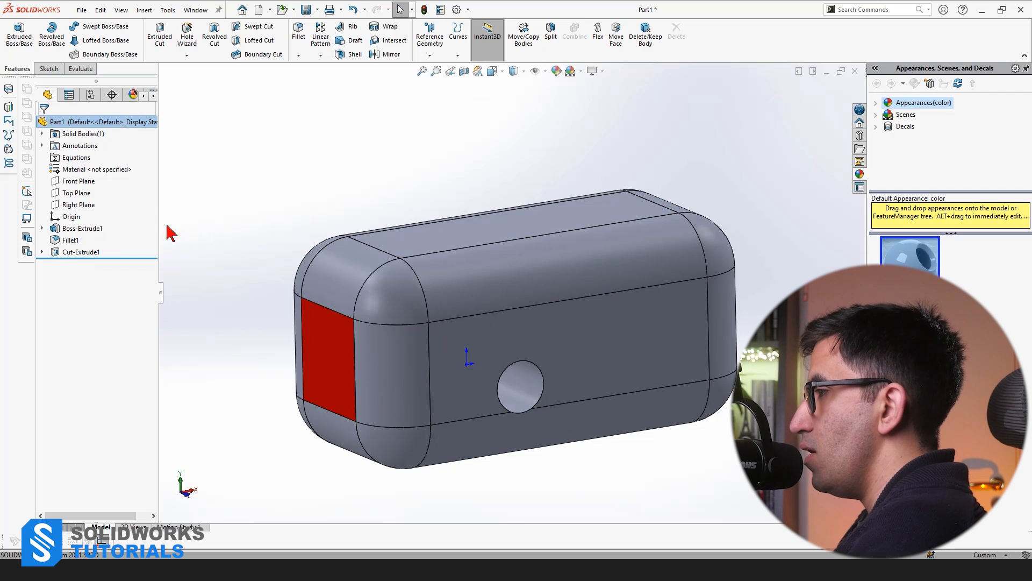
{"action": "left_click", "coordinate": [82, 230]}
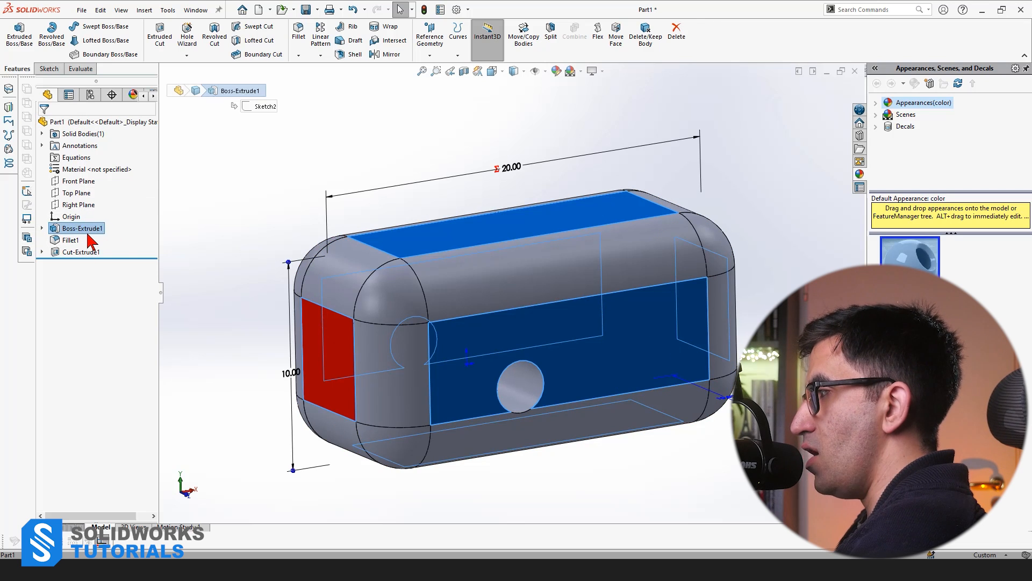
{"action": "middle_click_drag", "start_coordinate": [607, 309], "coordinate": [425, 344]}
{"action": "left_click", "coordinate": [70, 239]}
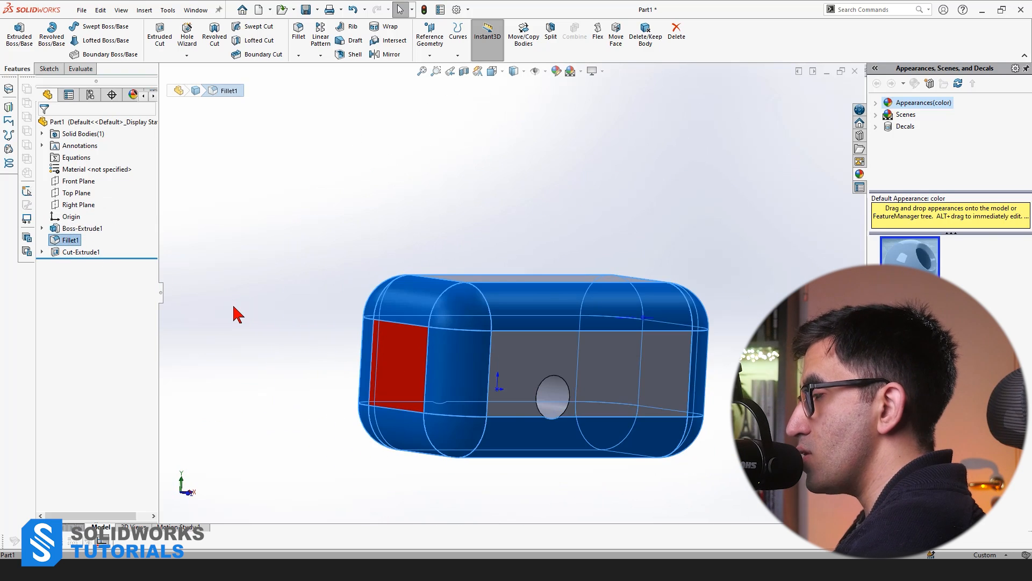
{"action": "middle_click_drag", "start_coordinate": [643, 376], "coordinate": [637, 375]}
{"action": "middle_click_drag", "start_coordinate": [590, 321], "coordinate": [253, 302]}
{"action": "left_click", "coordinate": [256, 271]}
{"action": "left_click", "coordinate": [78, 254]}
{"action": "left_click", "coordinate": [231, 223]}
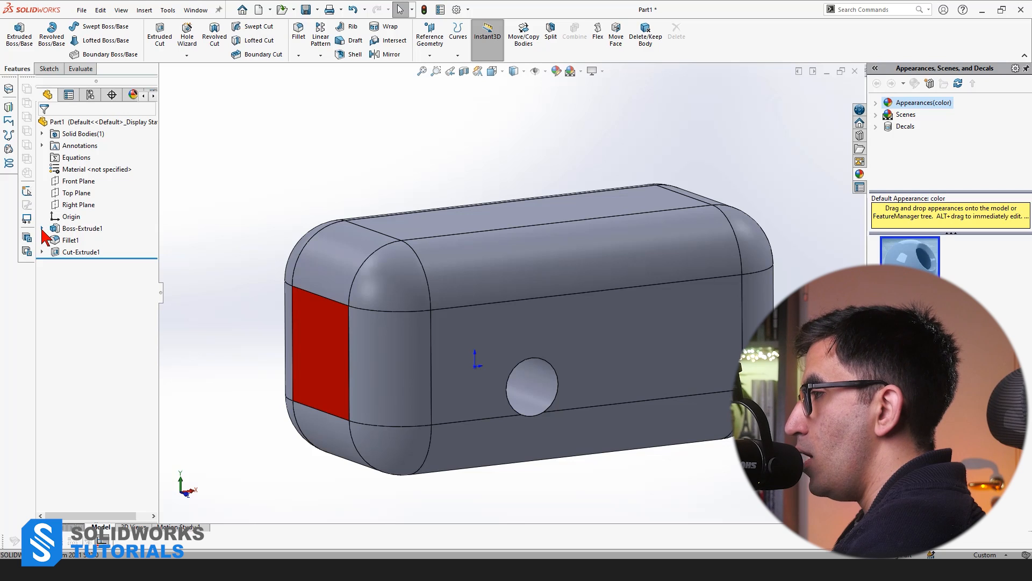
Edit Sketch2 of Boss-Extrude1 and replace the equation on its width with a plain 20 mm value
{"action": "left_click", "coordinate": [42, 228]}
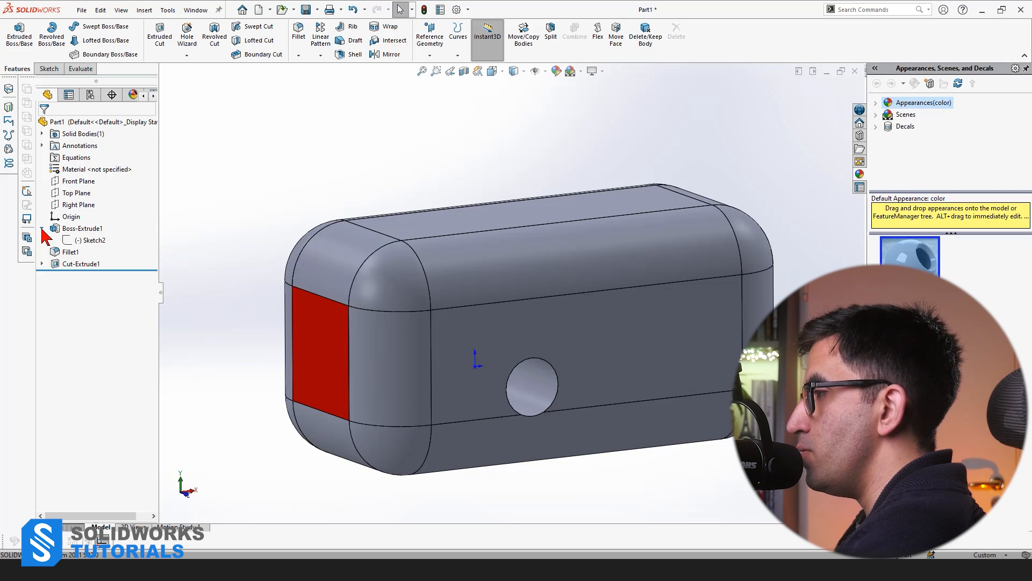
{"action": "left_click", "coordinate": [92, 241]}
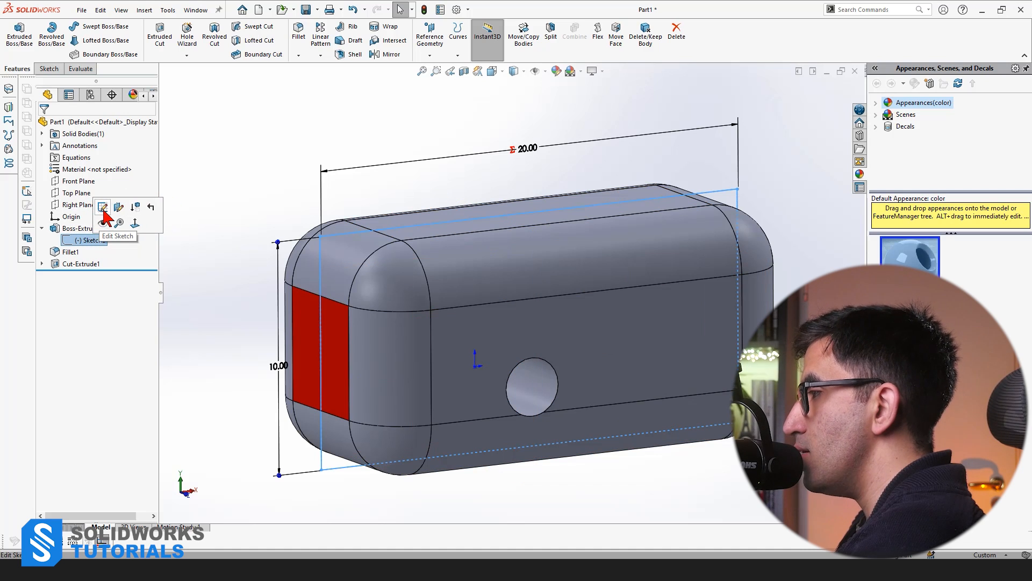
{"action": "left_click", "coordinate": [104, 214]}
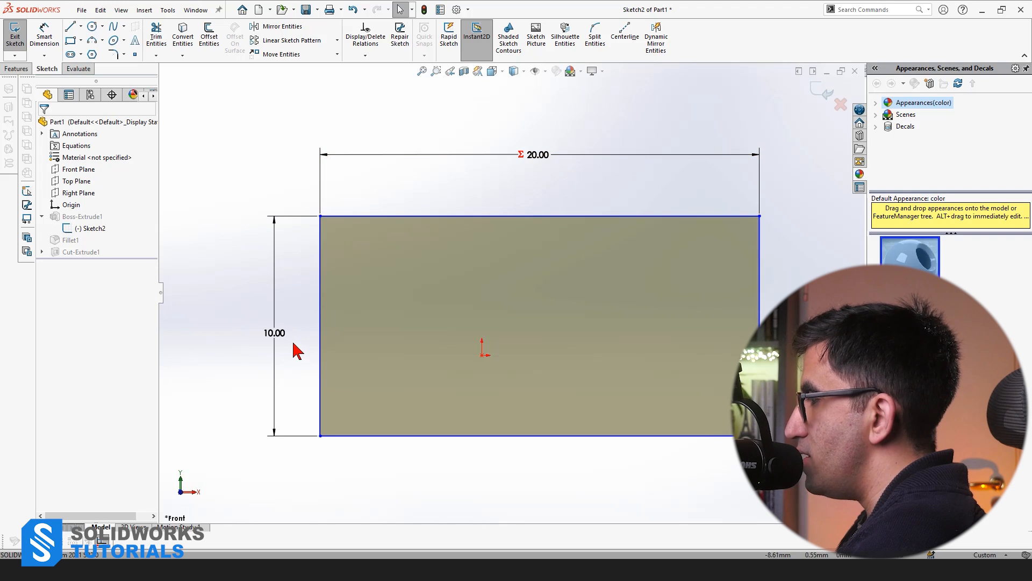
{"action": "double_click", "coordinate": [528, 155]}
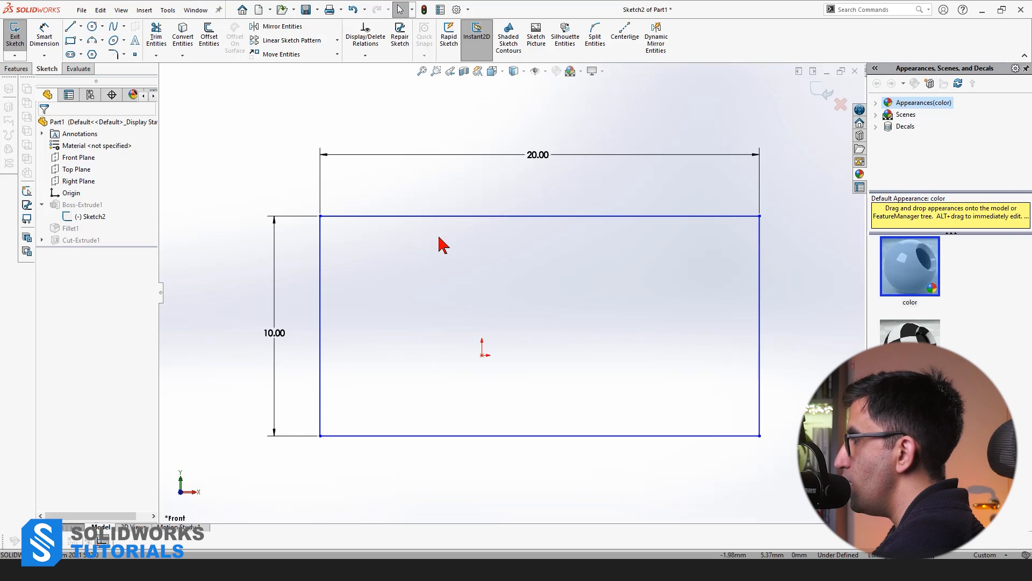
Move the rectangle freely by its lower-left corner to about X -8.2, Y -5.9
{"action": "key", "text": "f"}
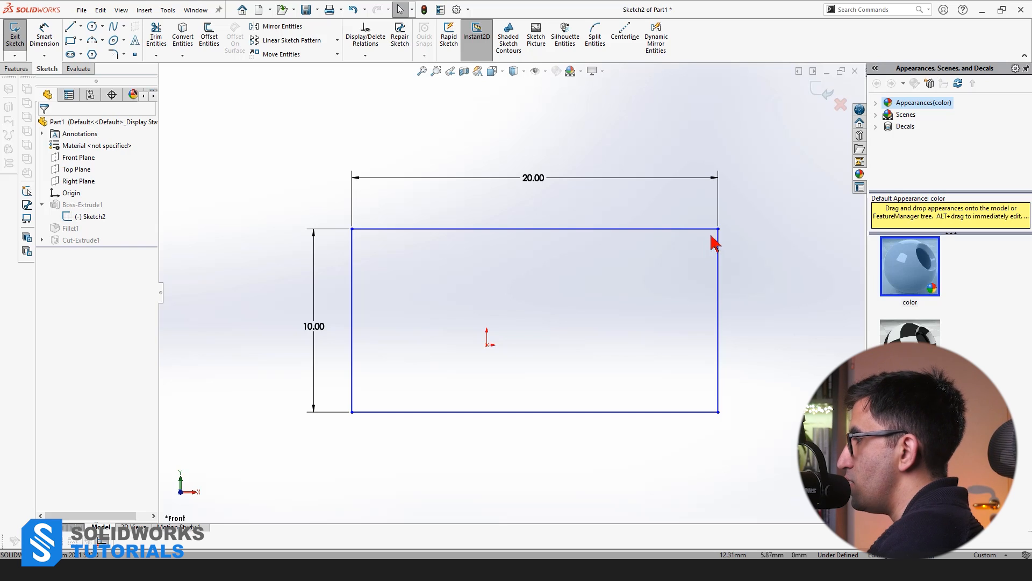
{"action": "left_click", "coordinate": [352, 412]}
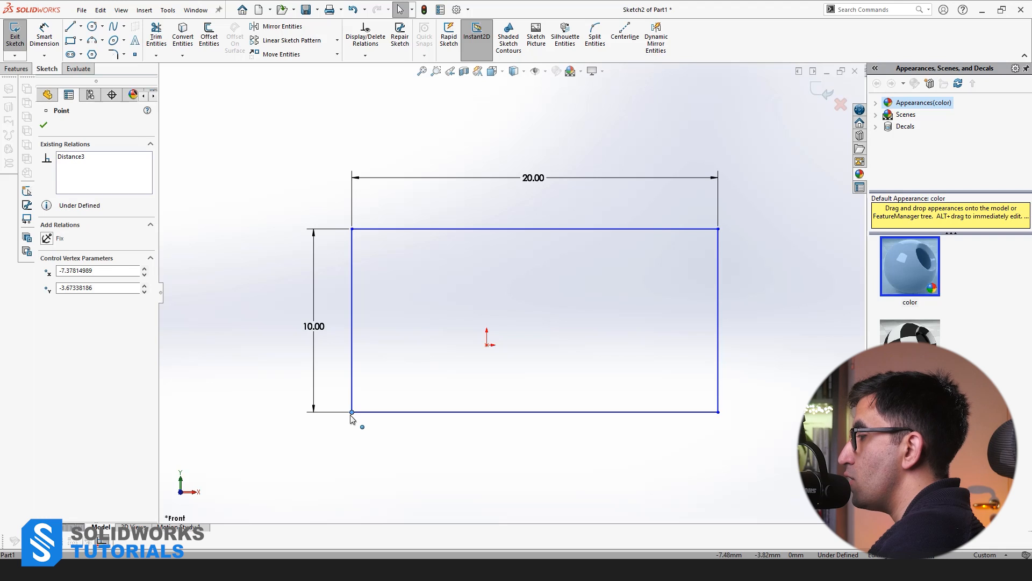
{"action": "mouse_move", "coordinate": [353, 413]}
{"action": "left_mouse_down"}
{"action": "mouse_move", "coordinate": [465, 277]}
{"action": "mouse_move", "coordinate": [482, 273]}
{"action": "mouse_move", "coordinate": [427, 307]}
{"action": "mouse_move", "coordinate": [337, 453]}
{"action": "left_mouse_up"}
{"action": "left_click", "coordinate": [512, 473]}
{"action": "left_click", "coordinate": [376, 514]}
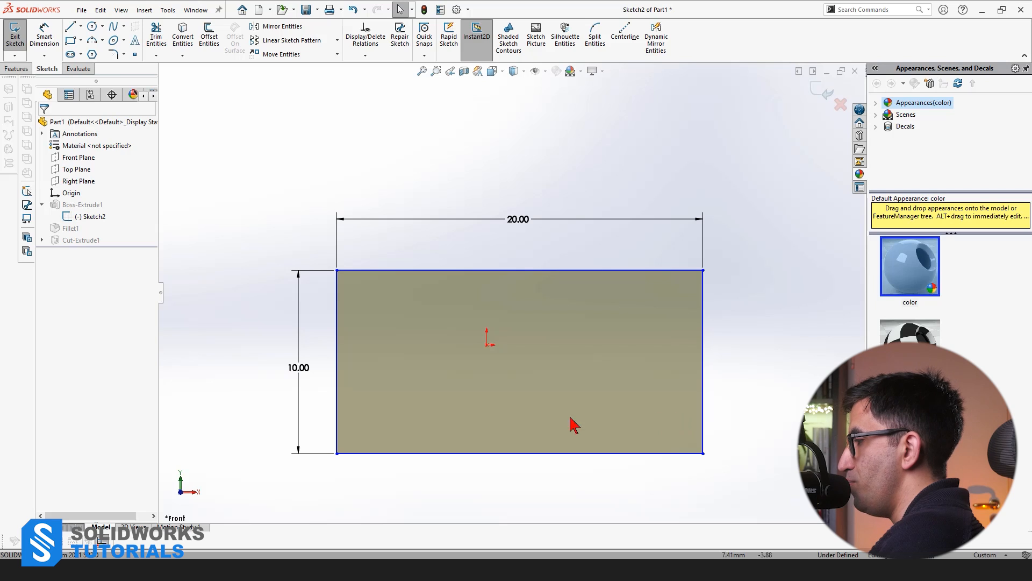
Attach the rectangle's lower-left corner to the sketch origin
{"action": "left_click", "coordinate": [337, 454]}
{"action": "left_click_drag", "start_coordinate": [341, 455], "coordinate": [488, 347]}
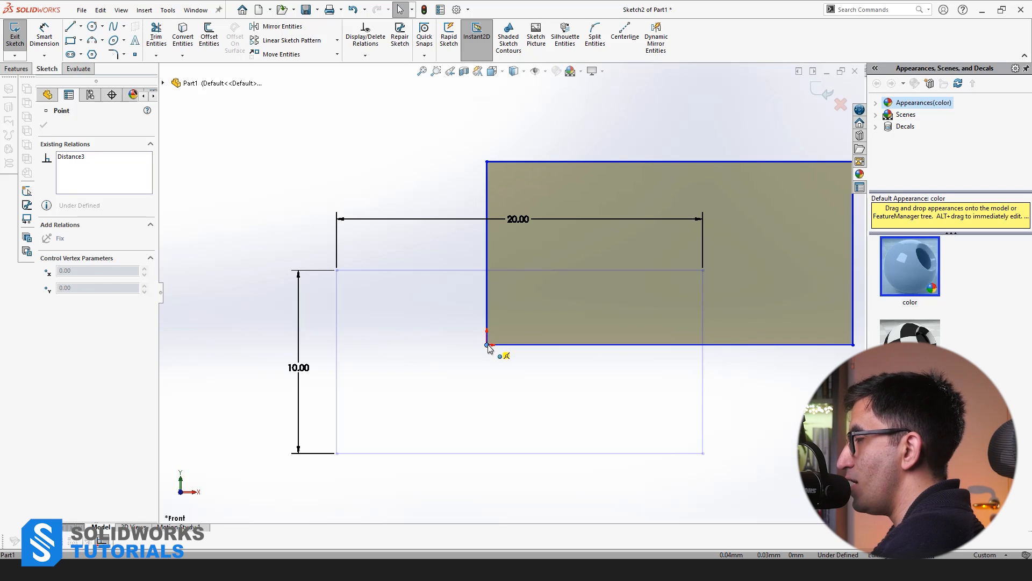
{"action": "left_click_drag", "start_coordinate": [487, 344], "coordinate": [487, 344]}
{"action": "left_click", "coordinate": [421, 421]}
{"action": "scroll", "coordinate": [421, 421], "scroll_direction": "up", "scroll_amount": 5}
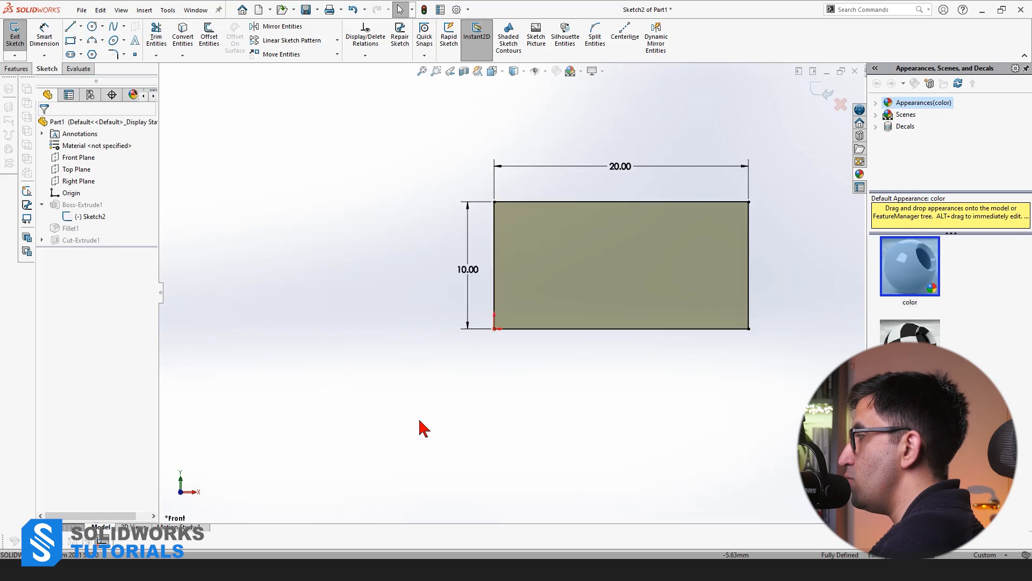
{"action": "scroll", "coordinate": [561, 290], "scroll_direction": "down", "scroll_amount": 5}
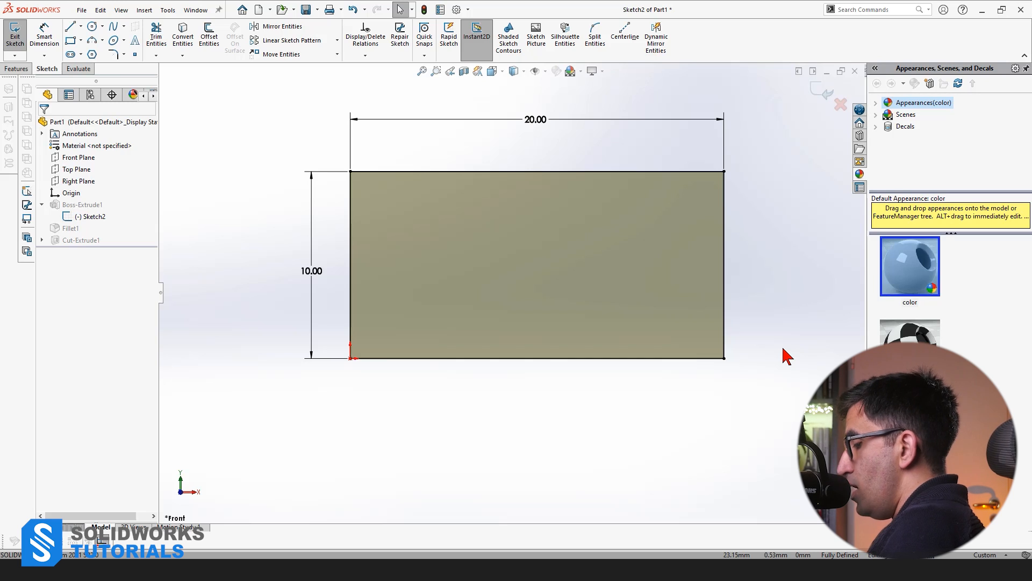
Undo the corner's attachment to the origin and shift the rectangle slightly by its lower-left corner
{"action": "key", "text": "ctrl+z"}
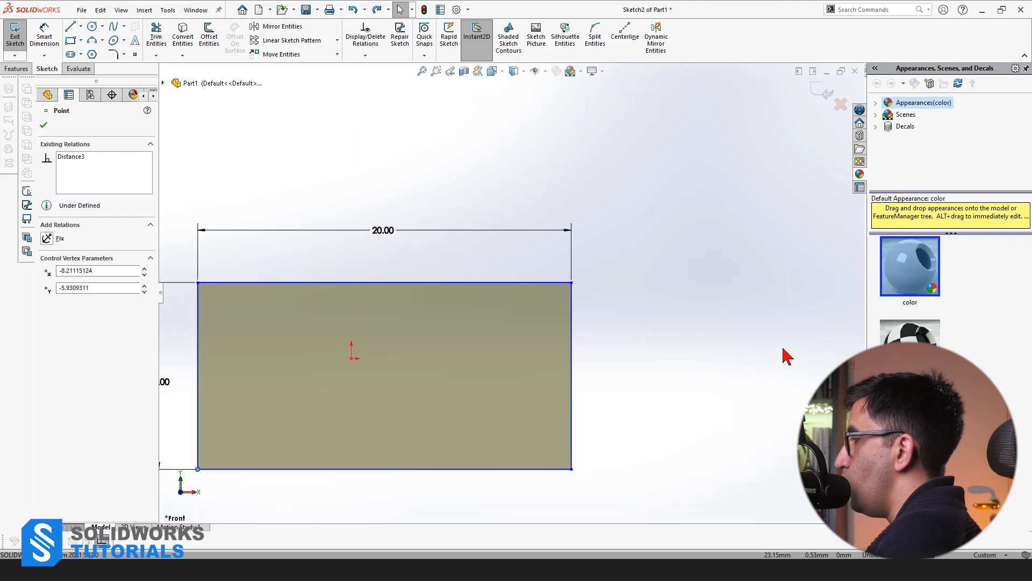
{"action": "key", "text": "f"}
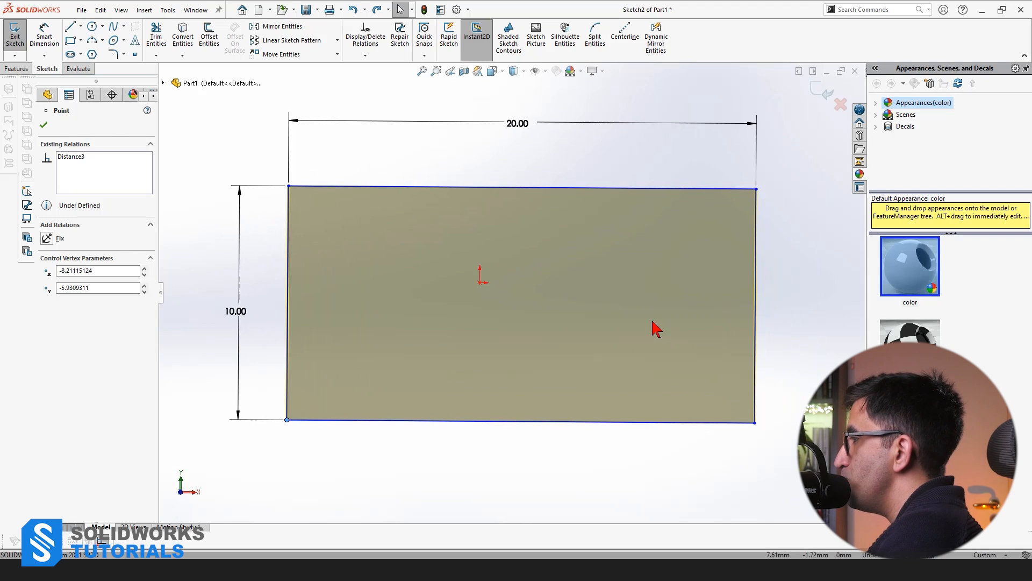
{"action": "mouse_move", "coordinate": [288, 423]}
{"action": "left_mouse_down"}
{"action": "mouse_move", "coordinate": [307, 380]}
{"action": "mouse_move", "coordinate": [485, 287]}
{"action": "mouse_move", "coordinate": [281, 407]}
{"action": "left_mouse_up"}
{"action": "left_click", "coordinate": [424, 424]}
Select the origin to examine where the rectangle sits relative to it
{"action": "left_click", "coordinate": [480, 283]}
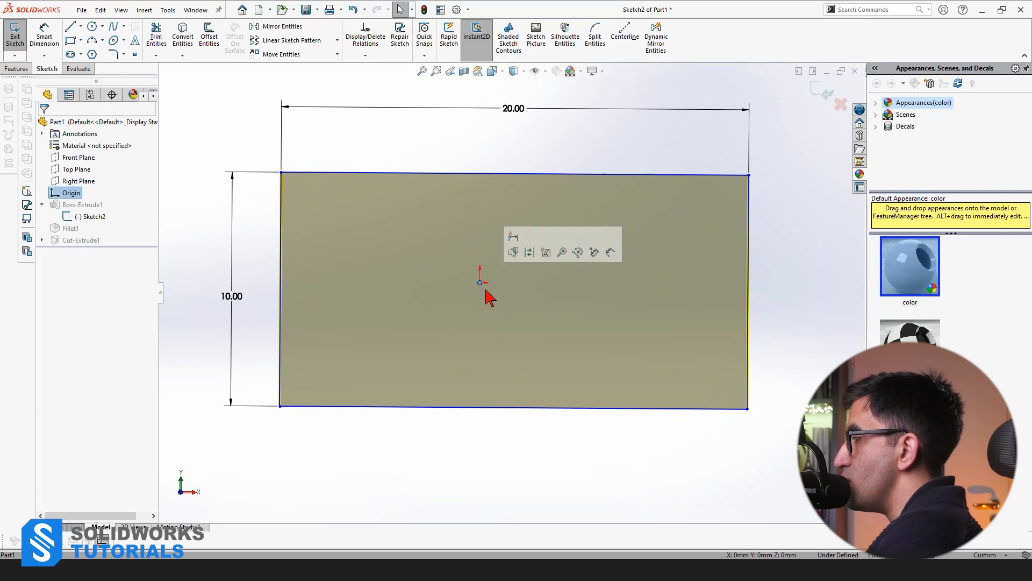
{"action": "scroll", "coordinate": [508, 291], "scroll_direction": "up", "scroll_amount": 1}
{"action": "scroll", "coordinate": [543, 274], "scroll_direction": "down", "scroll_amount": 1}
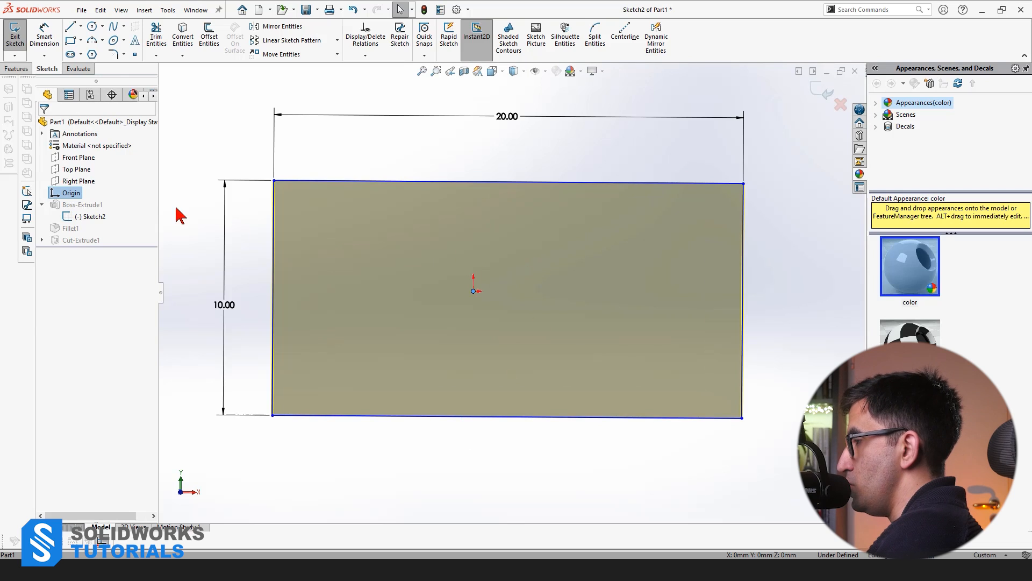
{"action": "left_click", "coordinate": [460, 449]}
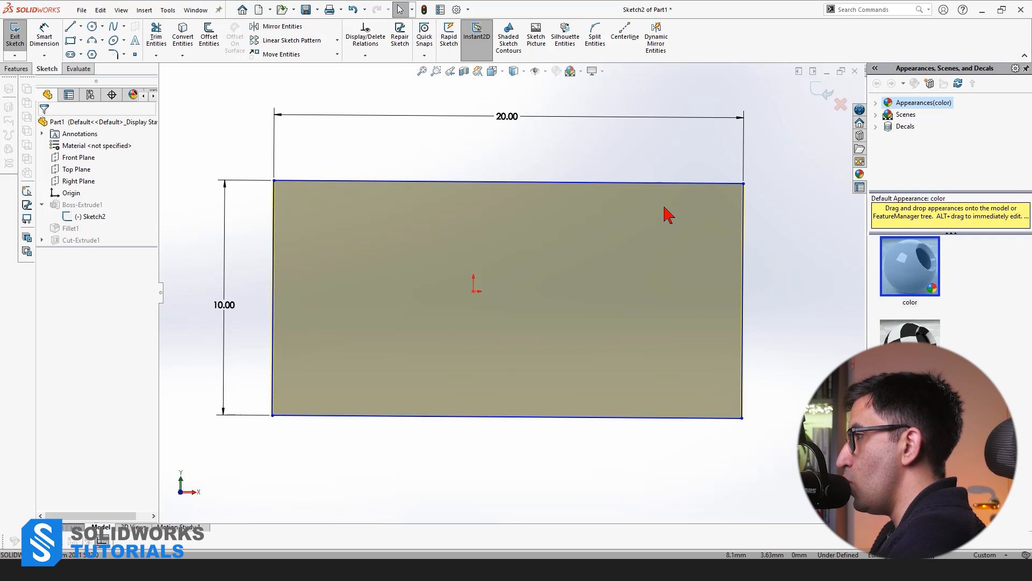
Create a new part and start a sketch on its Front Plane
{"action": "key", "text": "ctrl+n"}
{"action": "key", "text": "Return"}
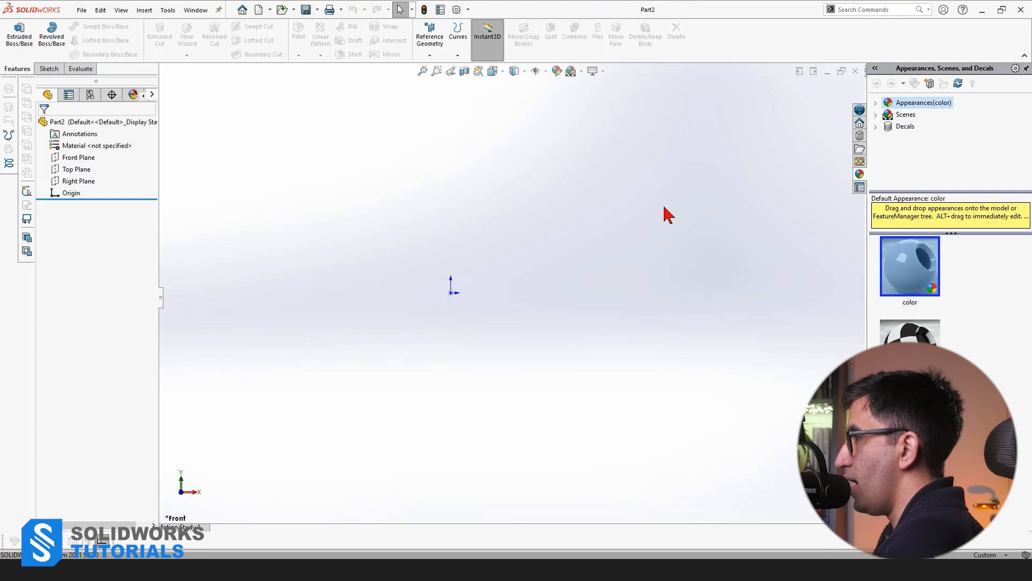
{"action": "key", "text": "s"}
{"action": "scroll", "coordinate": [575, 284], "scroll_direction": "down", "scroll_amount": 5}
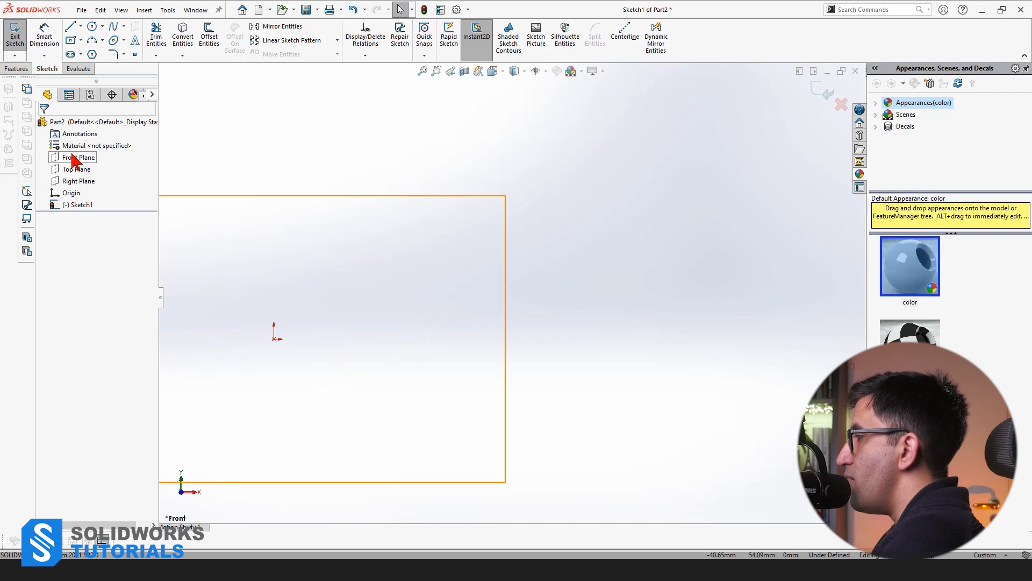
Sketch a center rectangle about 99 by 99 mm, above and to the right of the origin
{"action": "left_click", "coordinate": [70, 40]}
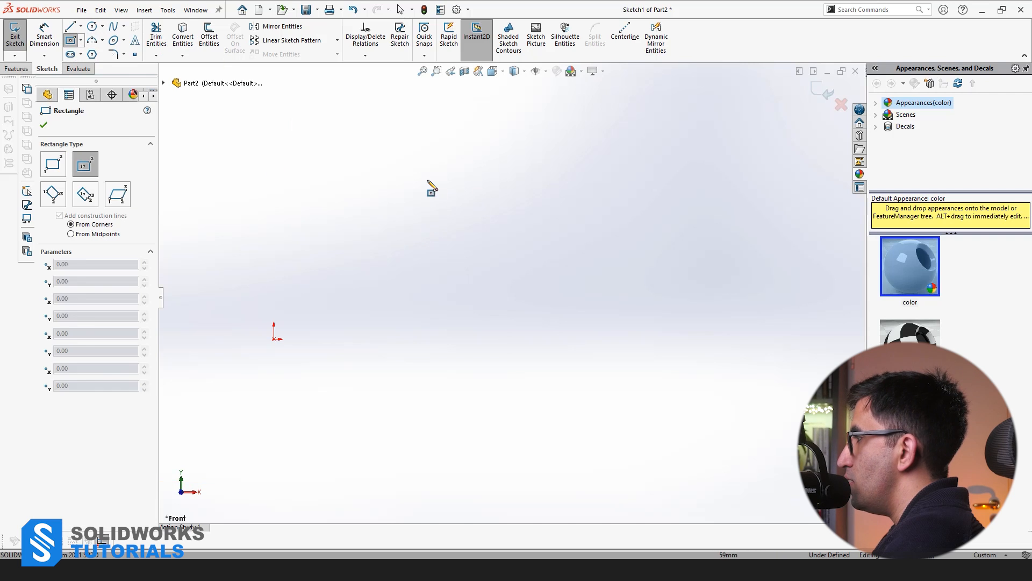
{"action": "left_click", "coordinate": [428, 181]}
{"action": "left_click", "coordinate": [557, 308]}
Dimension the rectangle's top edge and right edge to 100 mm each with Smart Dimension
{"action": "scroll", "coordinate": [512, 318], "scroll_direction": "up", "scroll_amount": 4}
{"action": "scroll", "coordinate": [461, 256], "scroll_direction": "down", "scroll_amount": 3}
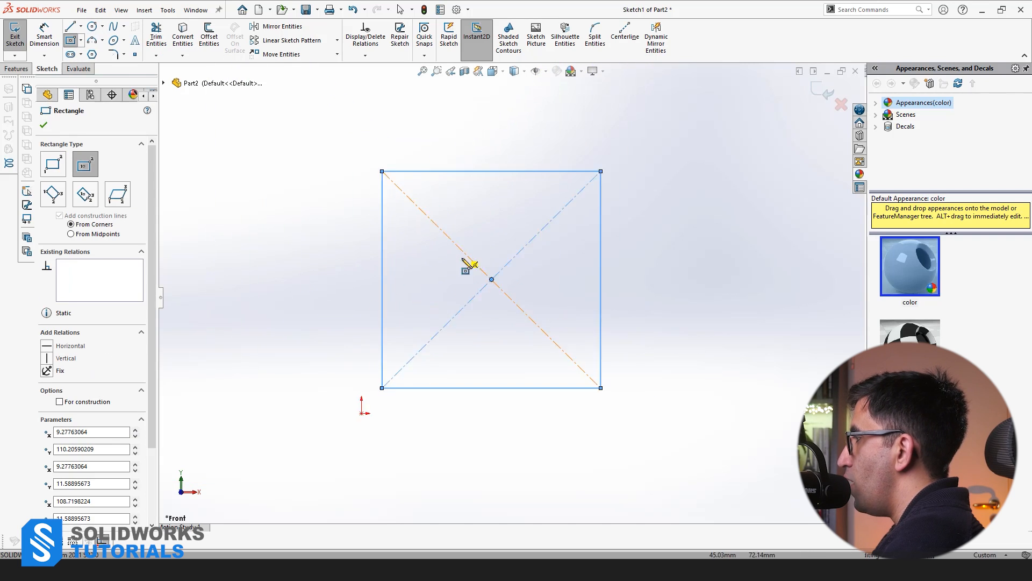
{"action": "scroll", "coordinate": [461, 256], "scroll_direction": "down", "scroll_amount": 2}
{"action": "right_click_drag", "start_coordinate": [590, 452], "coordinate": [587, 387]}
{"action": "left_click", "coordinate": [497, 156]}
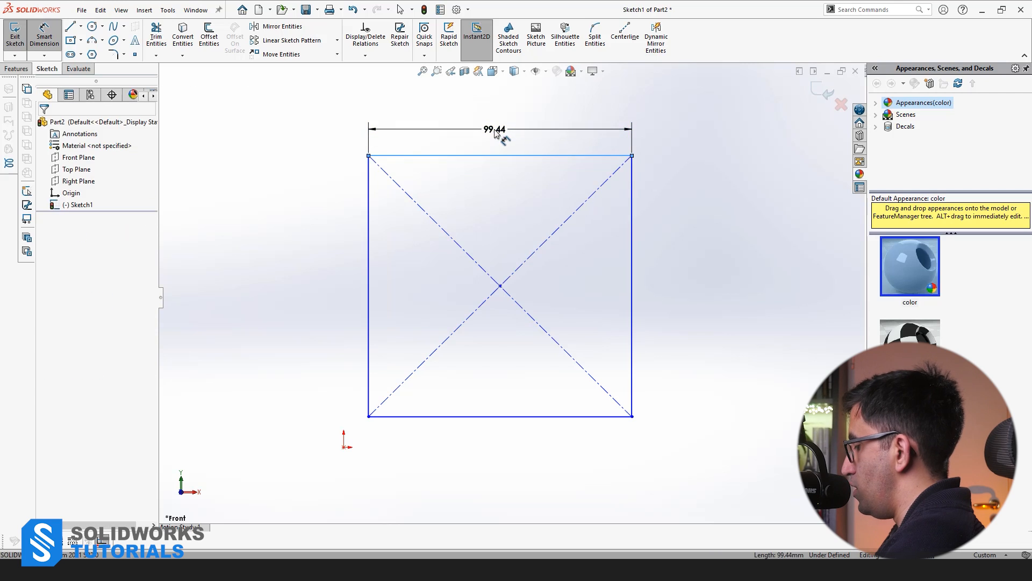
{"action": "left_click", "coordinate": [494, 133]}
{"action": "type", "text": "100"}
{"action": "key", "text": "Return"}
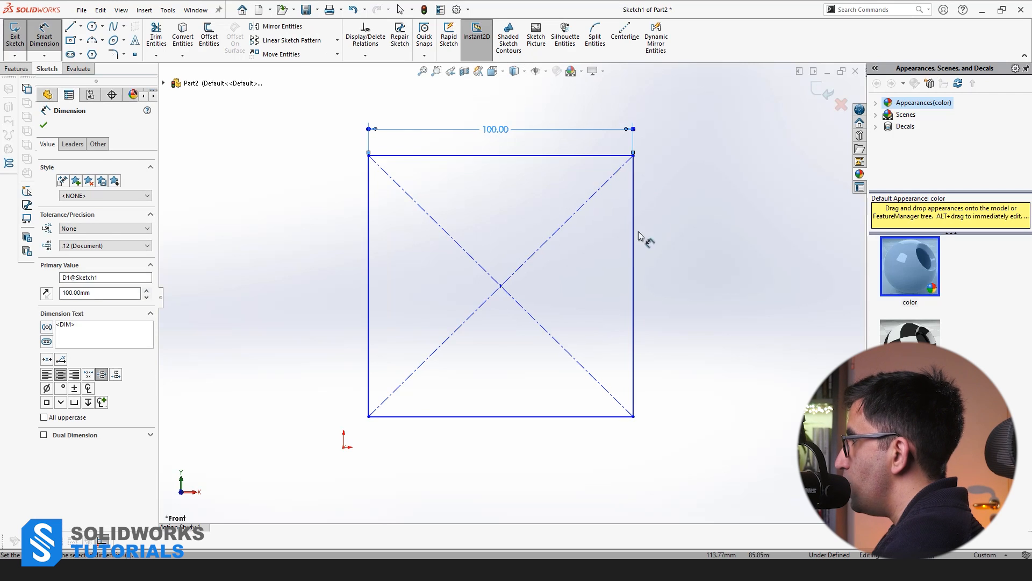
{"action": "left_click", "coordinate": [634, 258]}
{"action": "left_click", "coordinate": [676, 288]}
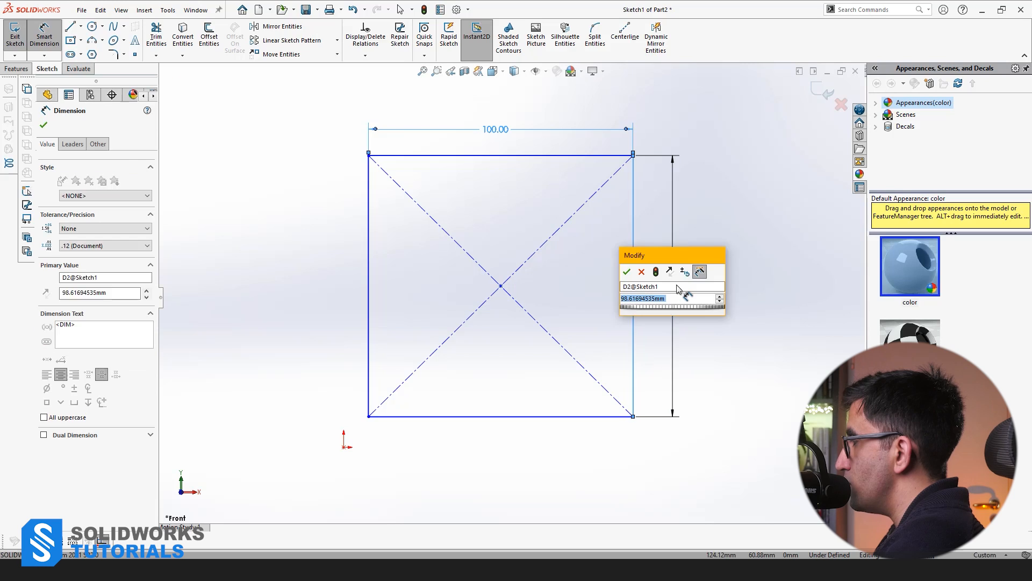
{"action": "type", "text": "100"}
{"action": "key", "text": "Return"}
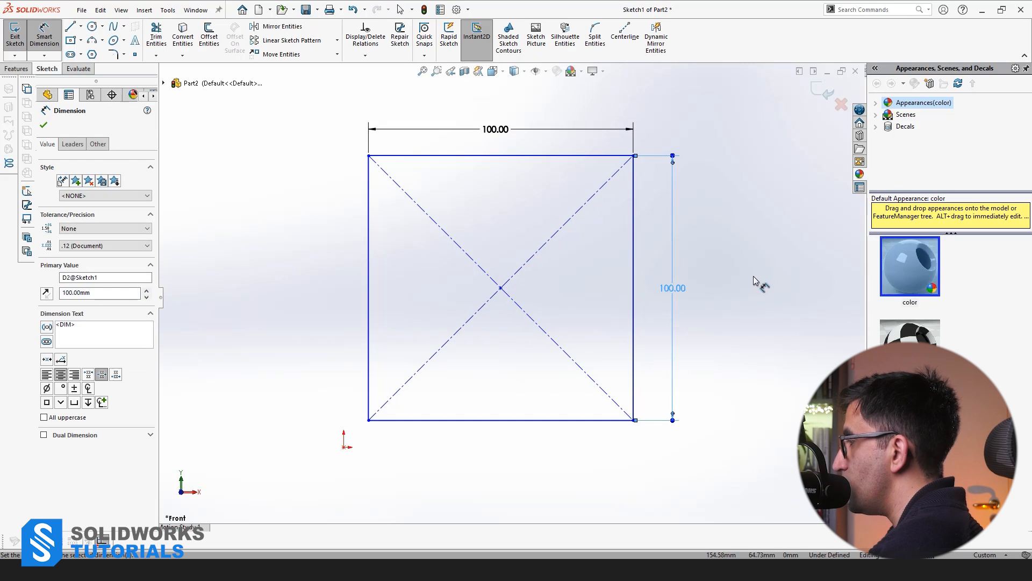
{"action": "left_click", "coordinate": [753, 276]}
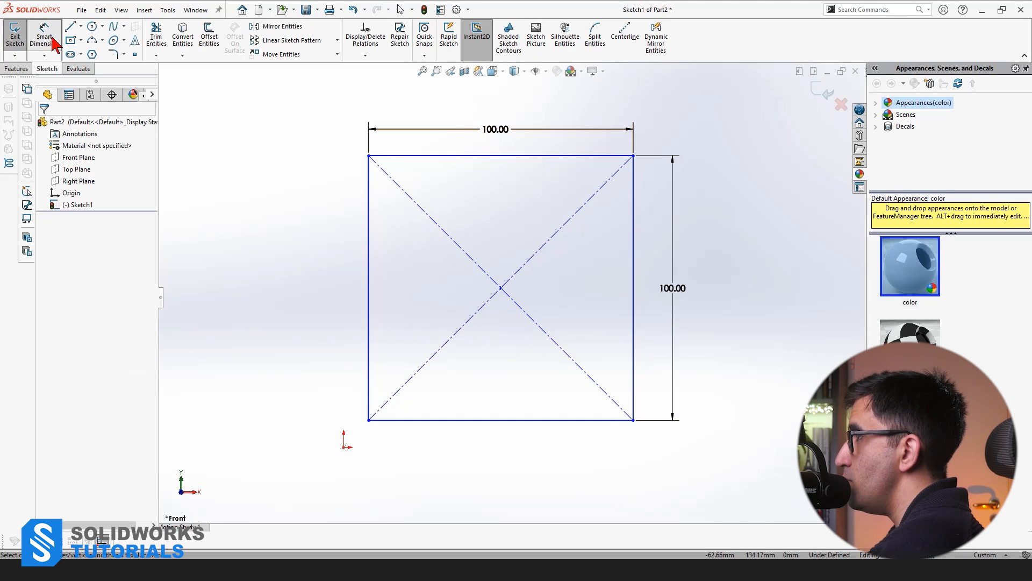
{"action": "key", "text": "c"}
{"action": "left_click", "coordinate": [395, 288]}
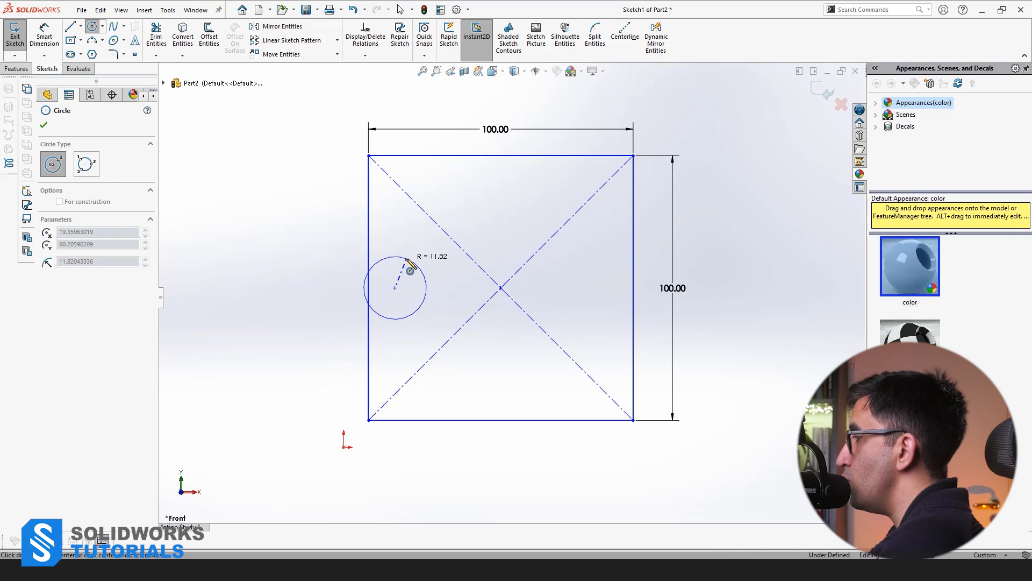
{"action": "left_click", "coordinate": [407, 260]}
{"action": "key", "text": "r"}
{"action": "left_click_drag", "start_coordinate": [239, 190], "coordinate": [244, 210]}
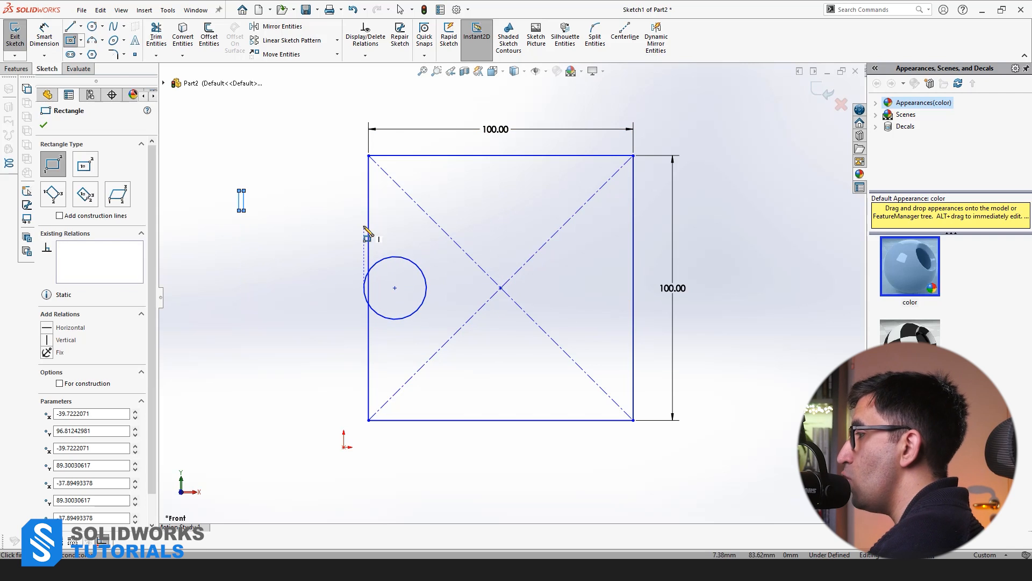
{"action": "key", "text": "Escape"}
{"action": "key", "text": "ctrl+z"}
{"action": "key", "text": "ctrl+z"}
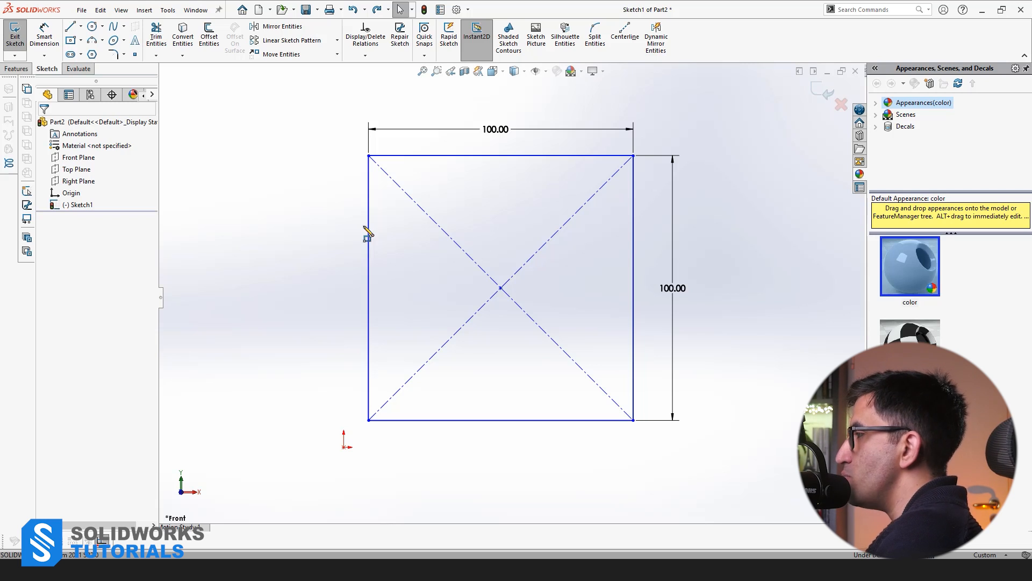
Delete the square's diagonal construction lines and sketch a circle of about 16 mm radius near the square's center
{"action": "left_click_drag", "start_coordinate": [543, 221], "coordinate": [466, 361]}
{"action": "key", "text": "Delete"}
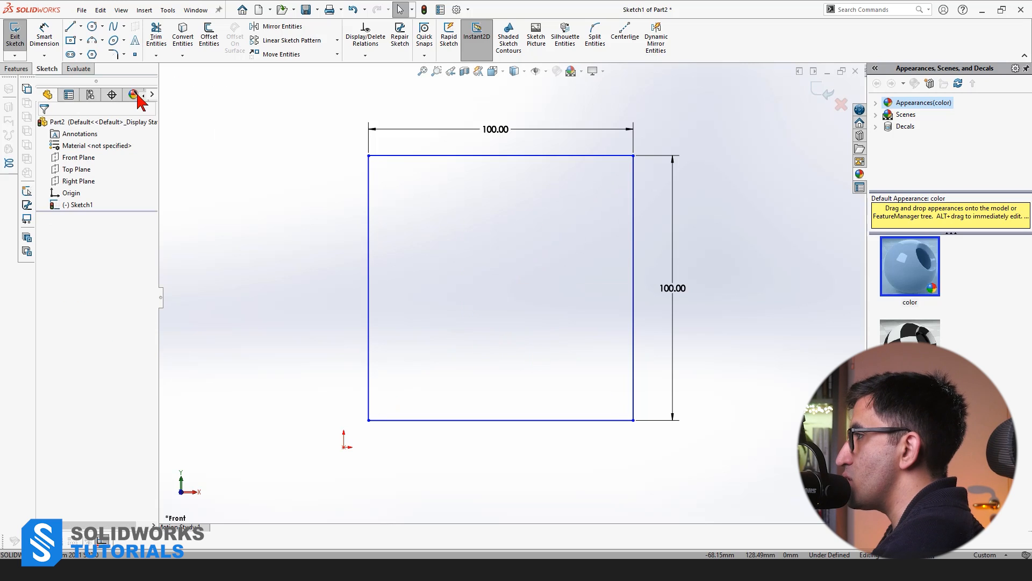
{"action": "left_click", "coordinate": [93, 26]}
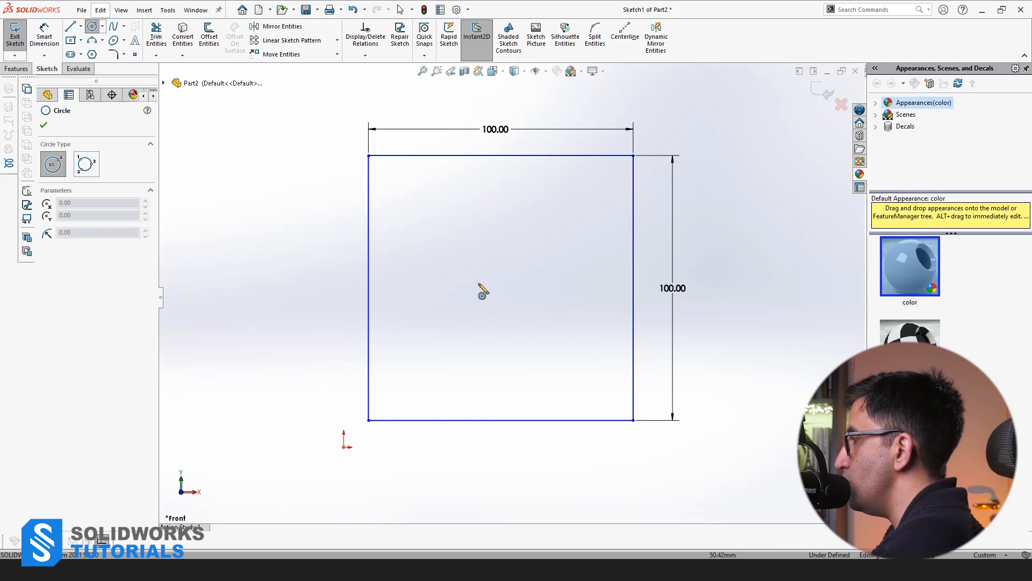
{"action": "left_click", "coordinate": [497, 280]}
{"action": "left_click", "coordinate": [498, 239]}
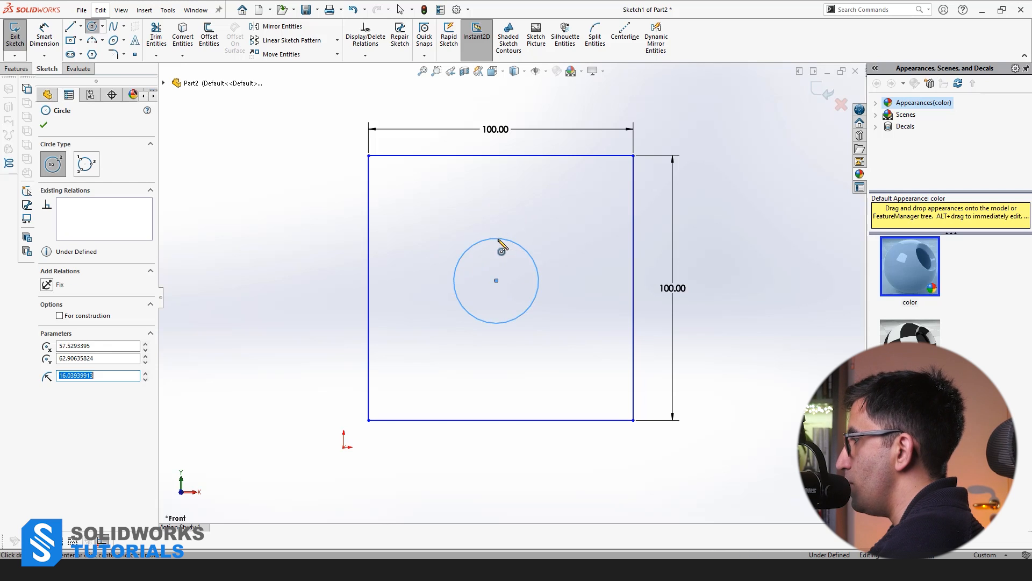
Dimension the circle's diameter to 25 mm with Smart Dimension
{"action": "right_click_drag", "start_coordinate": [534, 332], "coordinate": [518, 228]}
{"action": "left_click", "coordinate": [515, 242]}
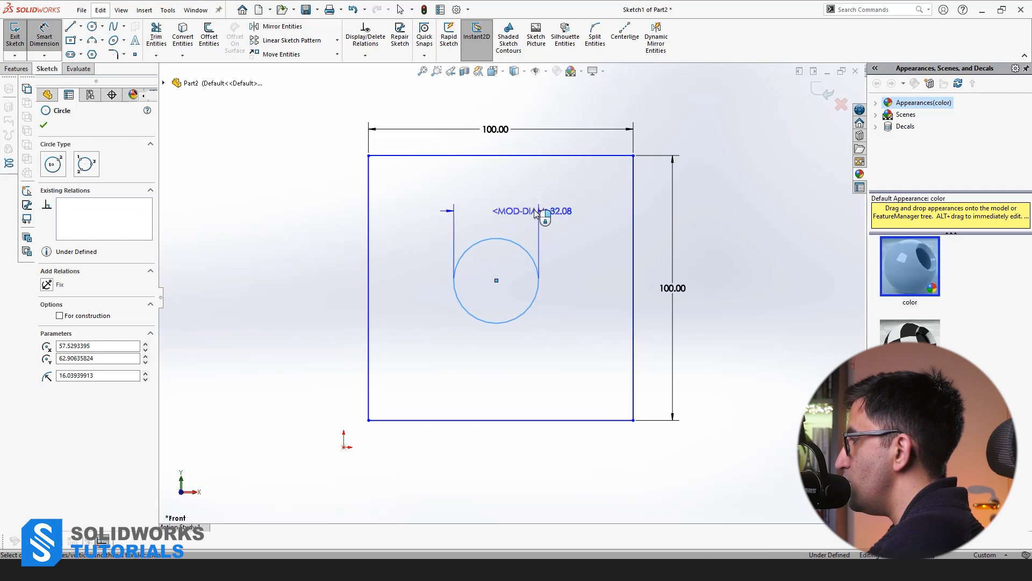
{"action": "left_click", "coordinate": [566, 205]}
{"action": "type", "text": "25"}
{"action": "key", "text": "Return"}
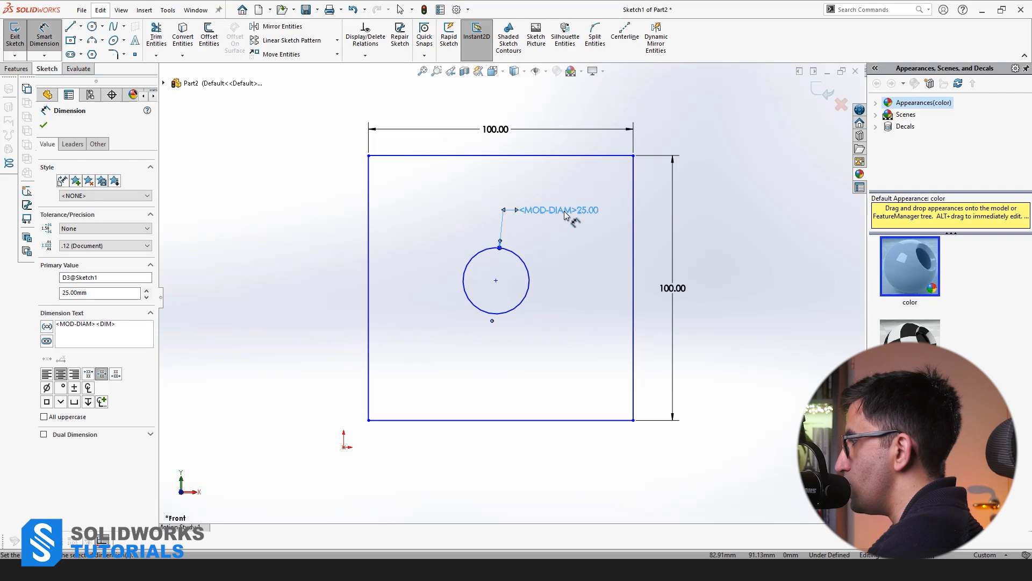
{"action": "left_click", "coordinate": [557, 347]}
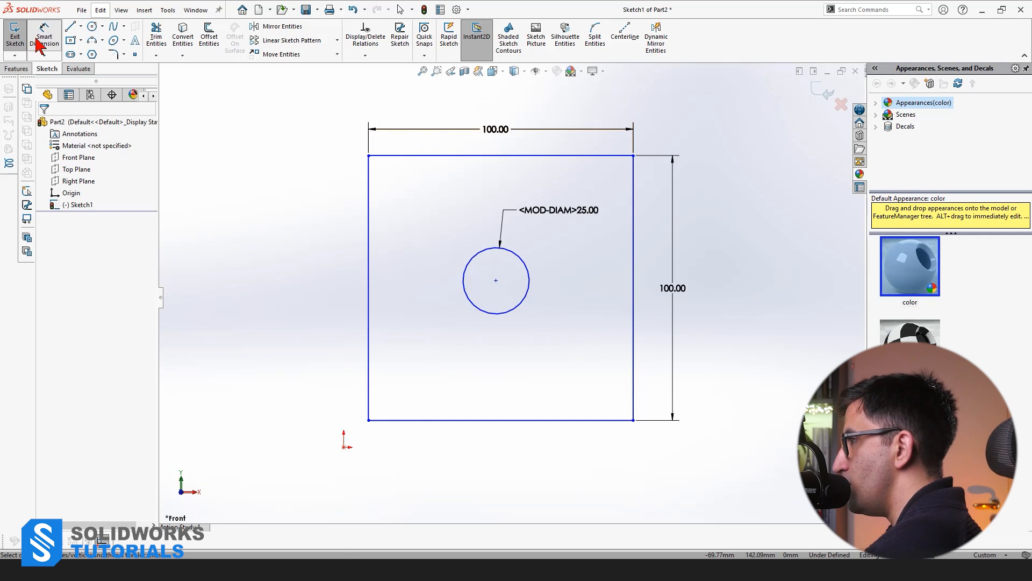
Dimension the vertical distance from the square's bottom edge to the circle's center as 50 mm
{"action": "left_click", "coordinate": [458, 421]}
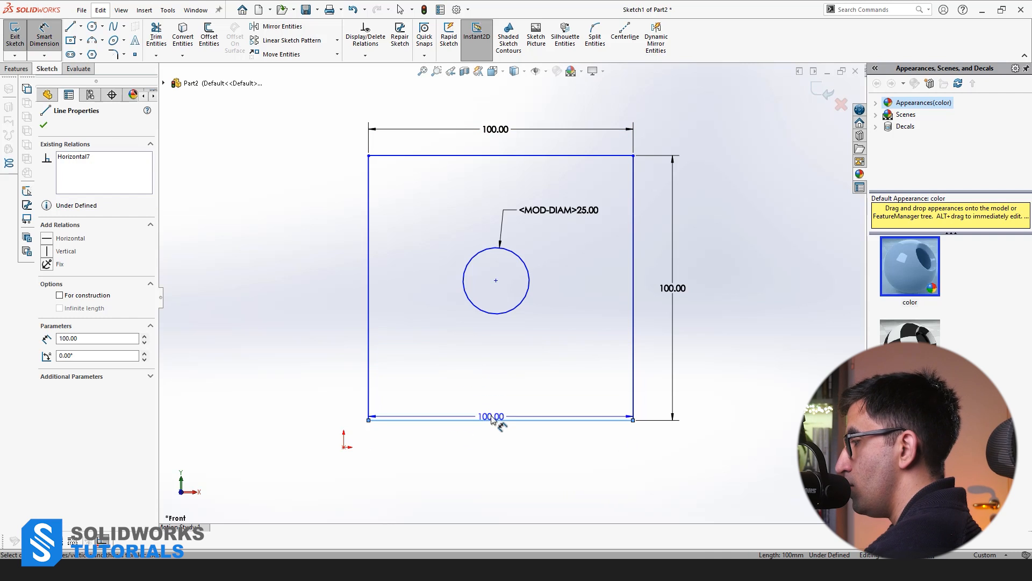
{"action": "left_click", "coordinate": [496, 280]}
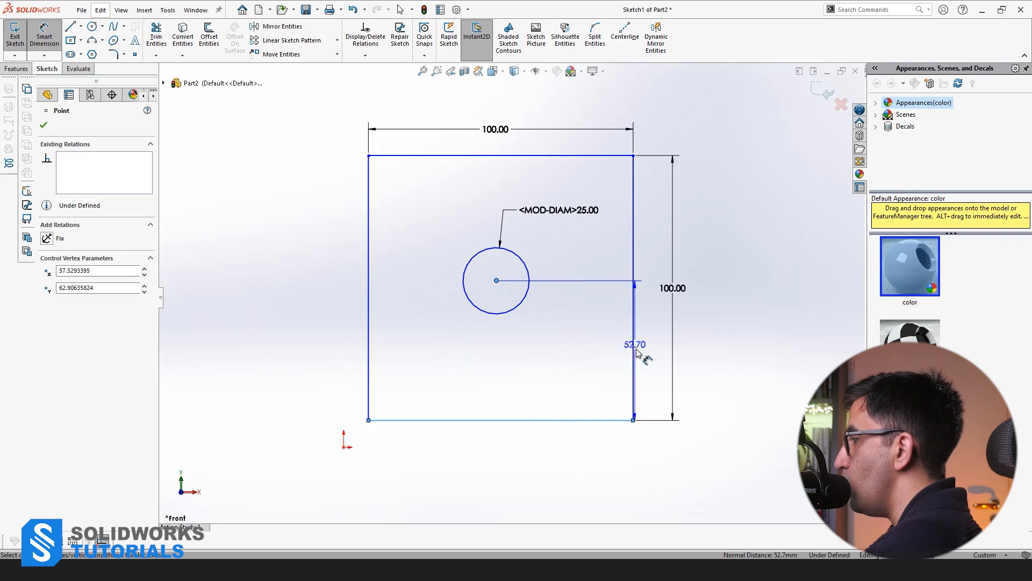
{"action": "left_click", "coordinate": [558, 357]}
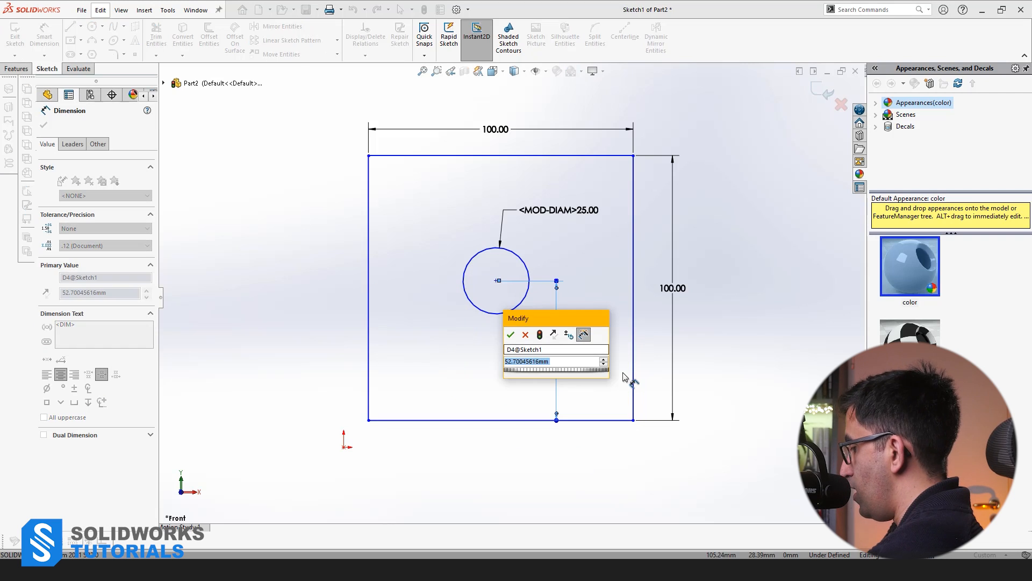
{"action": "type", "text": "50"}
{"action": "key", "text": "Return"}
{"action": "key", "text": "Escape"}
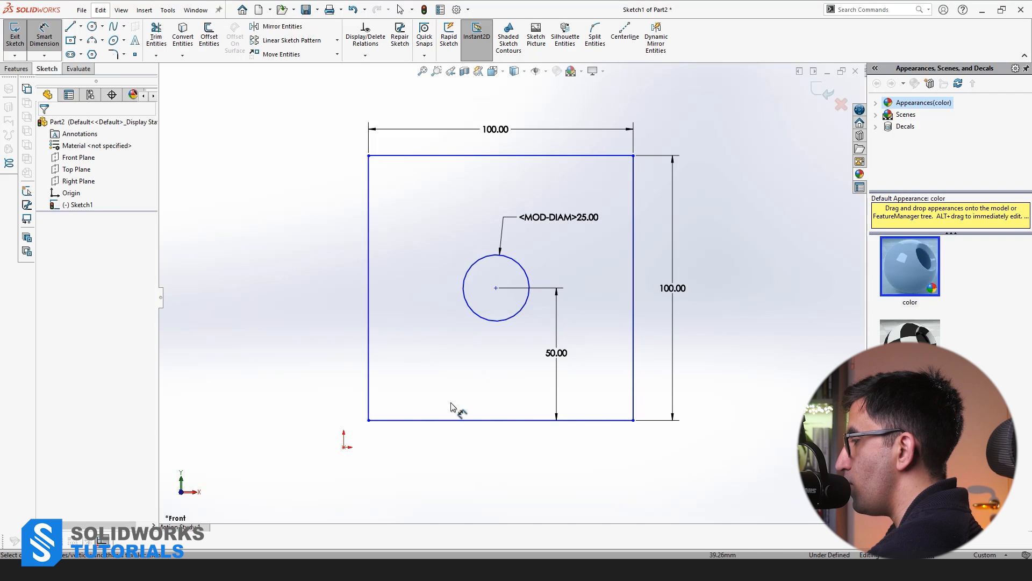
Dimension the horizontal distance from the square's left edge to the circle's center as 50 mm, placed above the square
{"action": "left_click_drag", "start_coordinate": [376, 314], "coordinate": [499, 295]}
{"action": "left_click", "coordinate": [496, 288]}
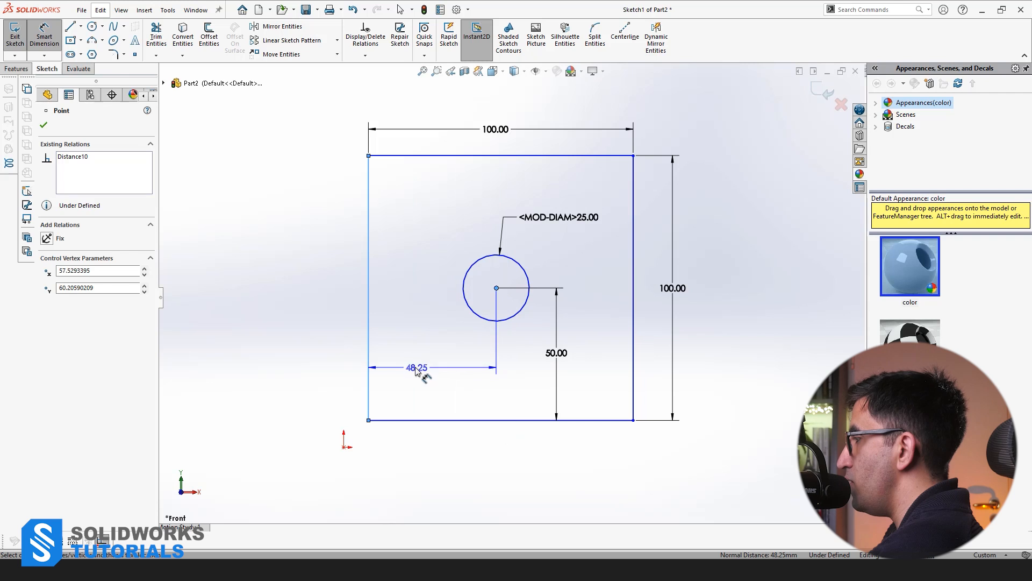
{"action": "left_click", "coordinate": [414, 103]}
{"action": "type", "text": "50"}
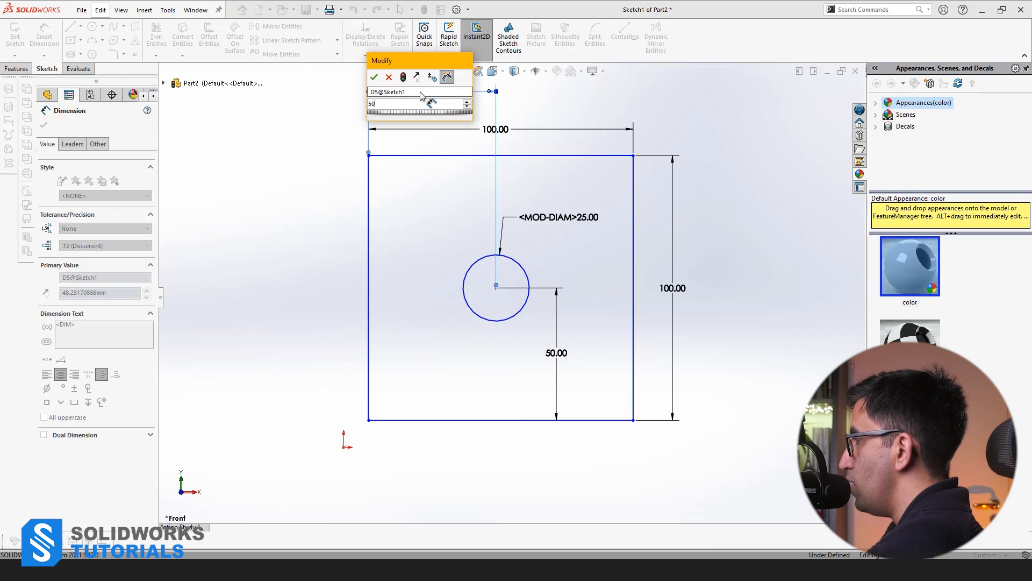
{"action": "key", "text": "Return"}
{"action": "left_click", "coordinate": [436, 302]}
{"action": "scroll", "coordinate": [465, 293], "scroll_direction": "up", "scroll_amount": 3}
{"action": "scroll", "coordinate": [506, 277], "scroll_direction": "down", "scroll_amount": 3}
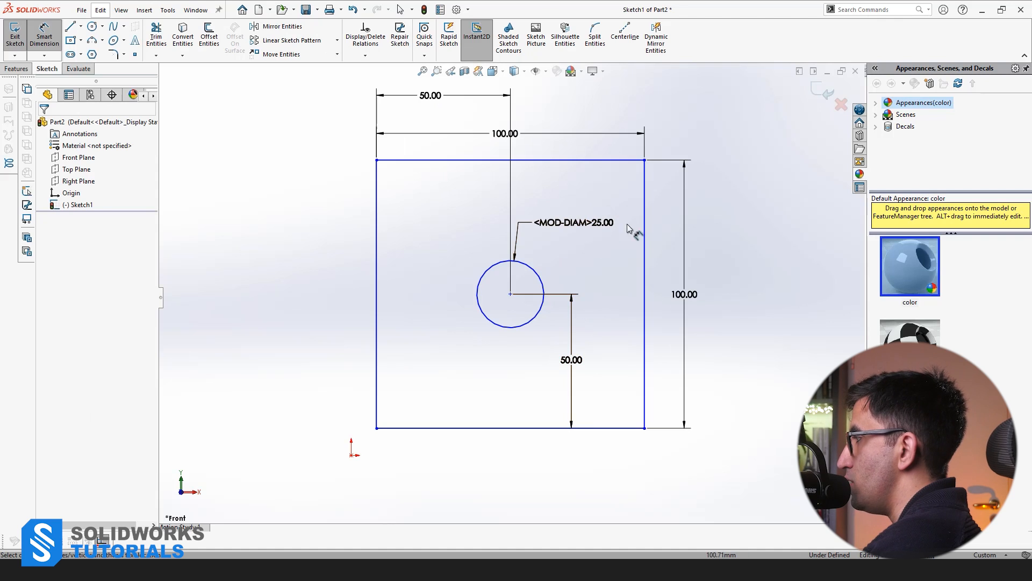
Move the circle's two 50 mm position dimensions inside the square, above and below the circle on its left side
{"action": "left_click_drag", "start_coordinate": [432, 95], "coordinate": [437, 199]}
{"action": "left_click", "coordinate": [312, 294]}
{"action": "left_click_drag", "start_coordinate": [574, 361], "coordinate": [426, 347]}
{"action": "left_click", "coordinate": [494, 119]}
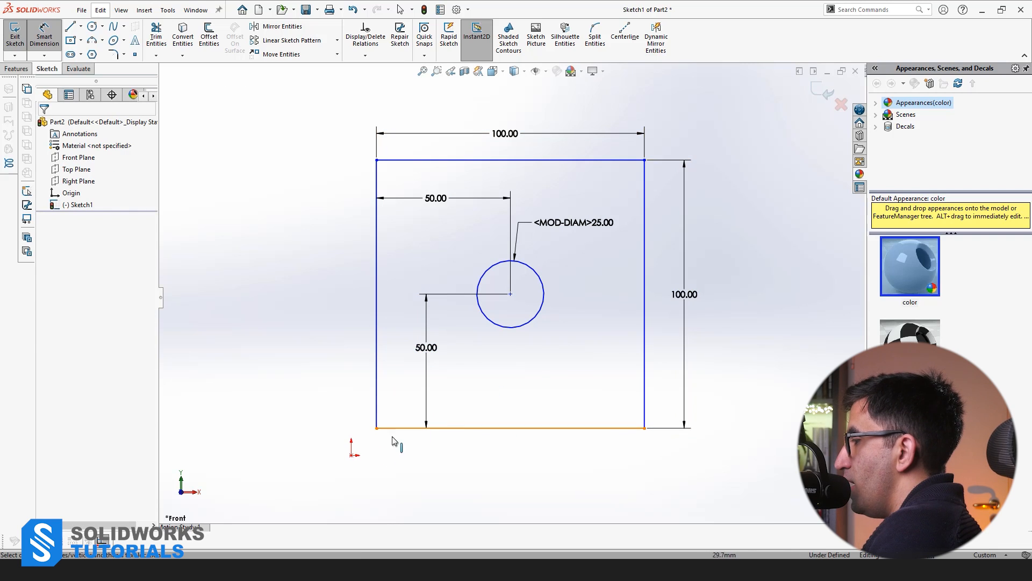
Snap the square's lower-left corner onto the origin to fully define the sketch
{"action": "key", "text": "Escape"}
{"action": "left_click_drag", "start_coordinate": [376, 430], "coordinate": [351, 455]}
{"action": "left_click", "coordinate": [285, 470]}
{"action": "scroll", "coordinate": [507, 363], "scroll_direction": "up", "scroll_amount": 3}
{"action": "scroll", "coordinate": [537, 350], "scroll_direction": "down", "scroll_amount": 3}
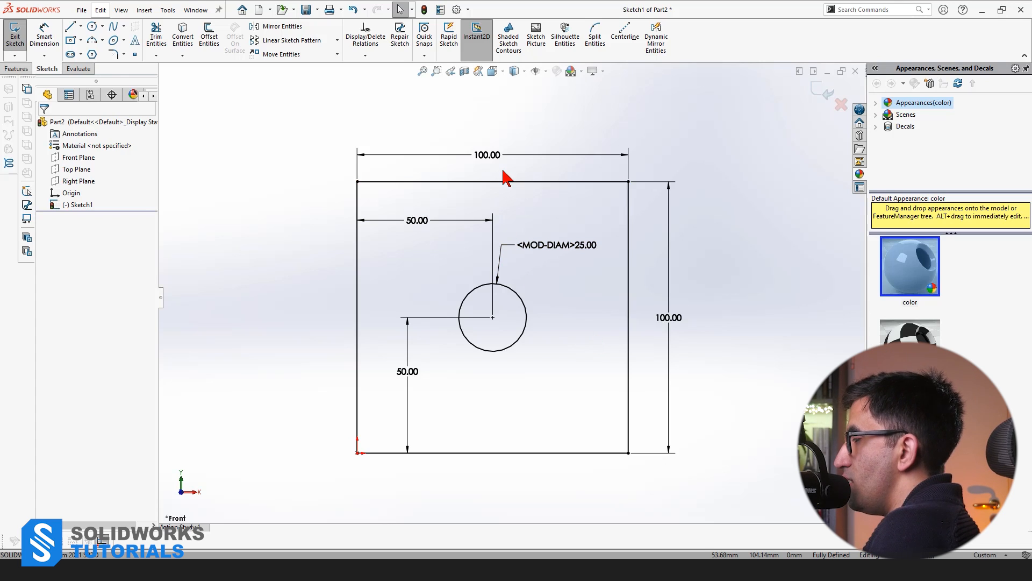
Set the square's horizontal width dimension to 200 mm
{"action": "left_click", "coordinate": [489, 157]}
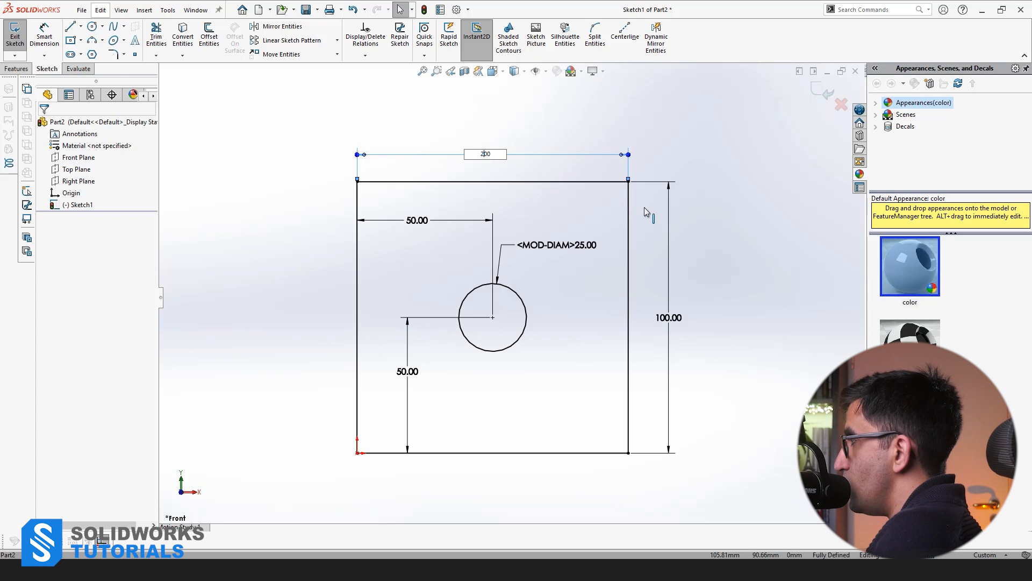
{"action": "key", "text": "Return"}
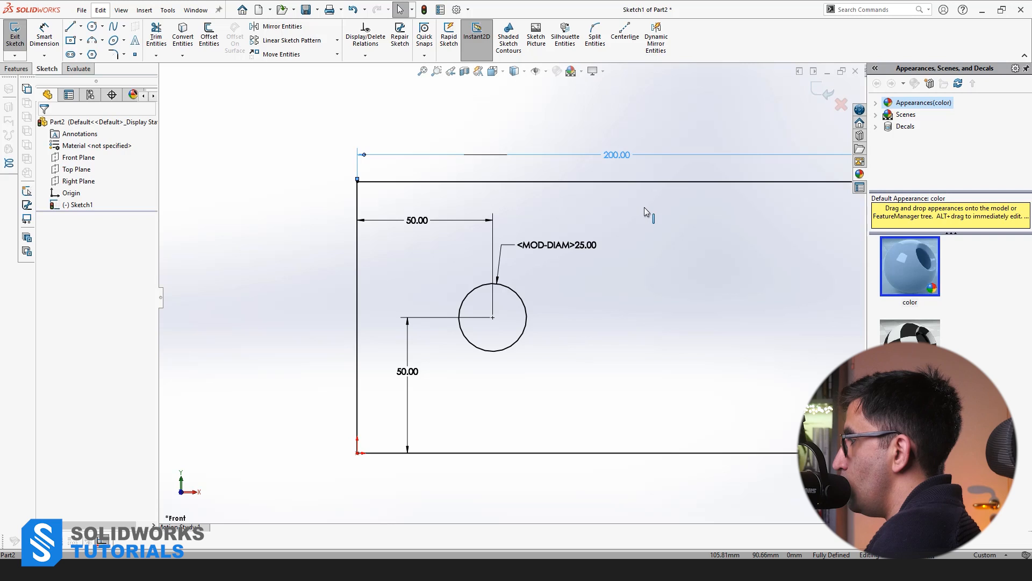
{"action": "left_click", "coordinate": [644, 207]}
{"action": "scroll", "coordinate": [469, 277], "scroll_direction": "up", "scroll_amount": 5}
{"action": "scroll", "coordinate": [514, 238], "scroll_direction": "down", "scroll_amount": 3}
{"action": "scroll", "coordinate": [680, 345], "scroll_direction": "down", "scroll_amount": 2}
{"action": "scroll", "coordinate": [606, 362], "scroll_direction": "up", "scroll_amount": 2}
{"action": "scroll", "coordinate": [504, 389], "scroll_direction": "down", "scroll_amount": 1}
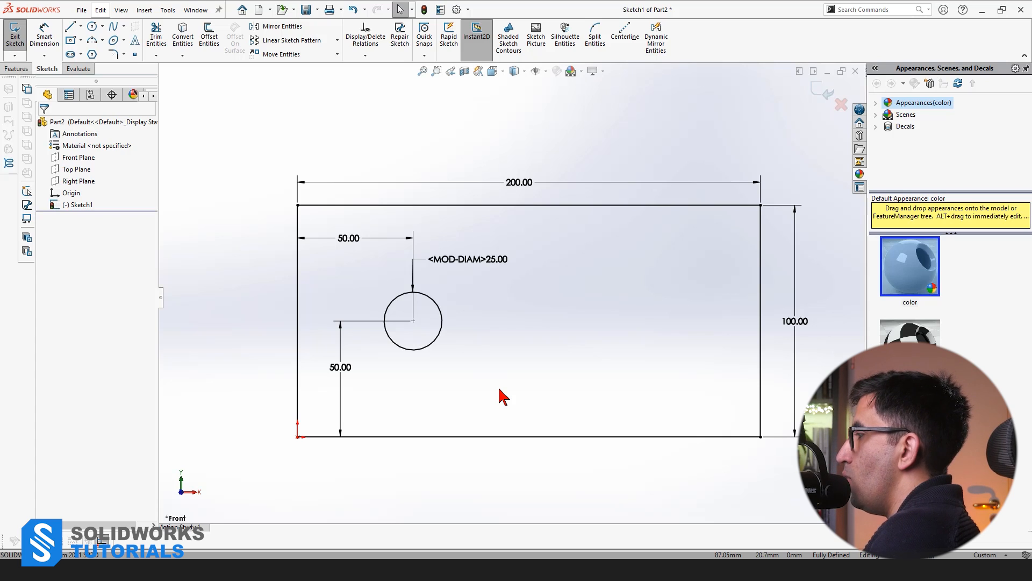
Set the horizontal distance from the rectangle's left edge to the circle's center to 100 mm
{"action": "left_click", "coordinate": [354, 249]}
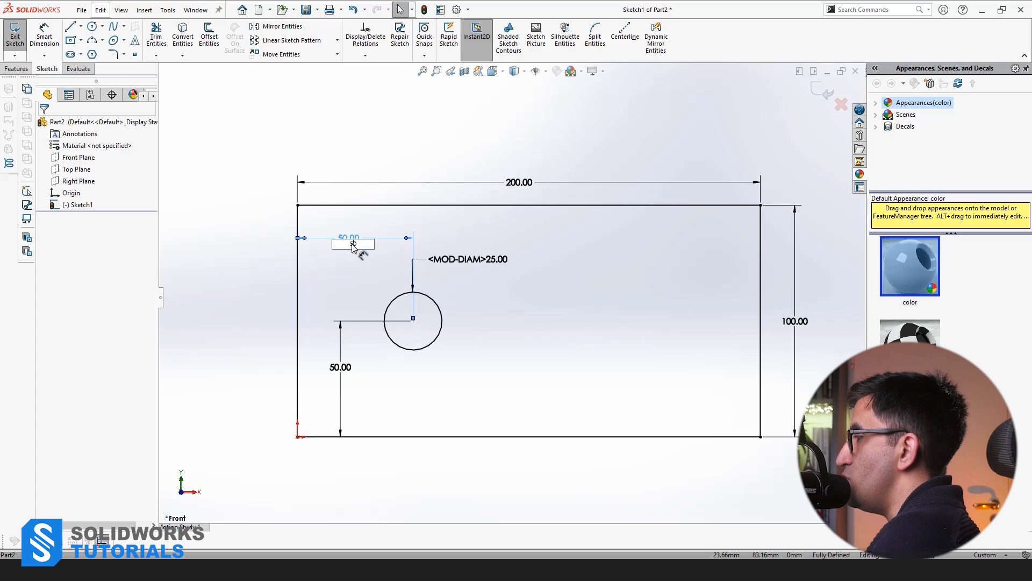
{"action": "key", "text": "BackSpace"}
{"action": "key", "text": "BackSpace"}
{"action": "type", "text": "100"}
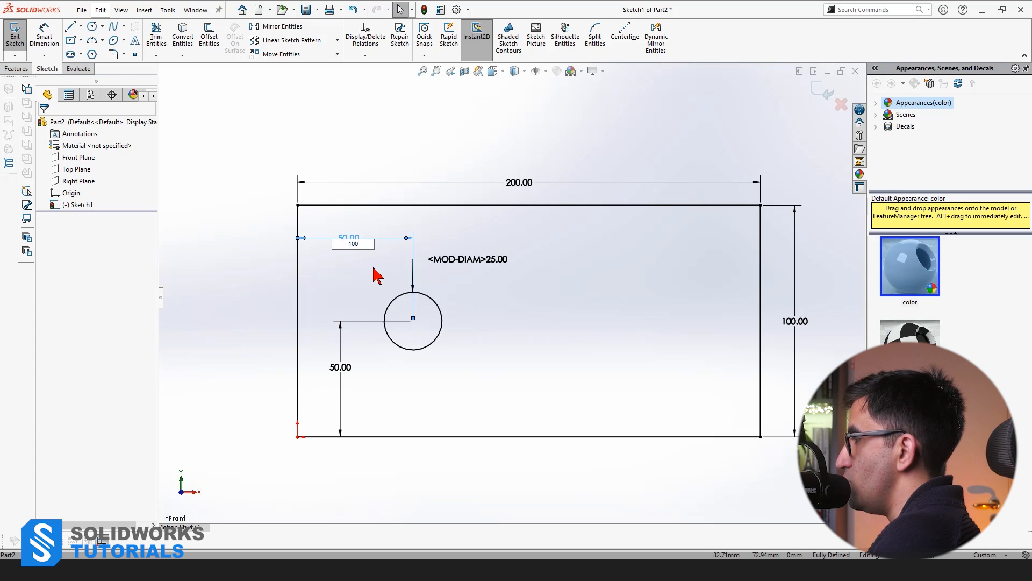
{"action": "key", "text": "Return"}
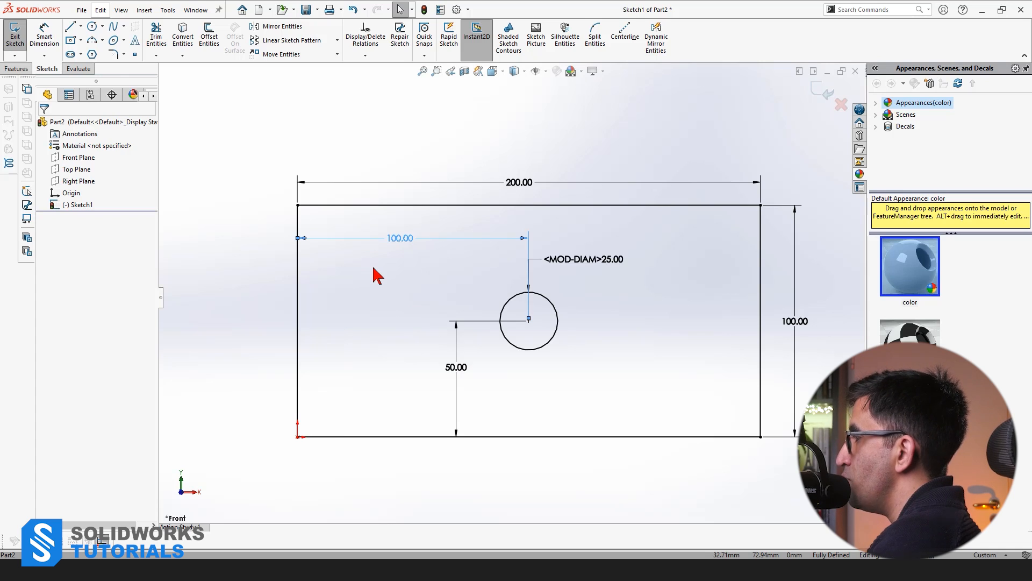
{"action": "left_click", "coordinate": [375, 297]}
Delete the horizontal and vertical dimensions that locate the circle's center from the rectangle's left and bottom edges
{"action": "double_click", "coordinate": [519, 182]}
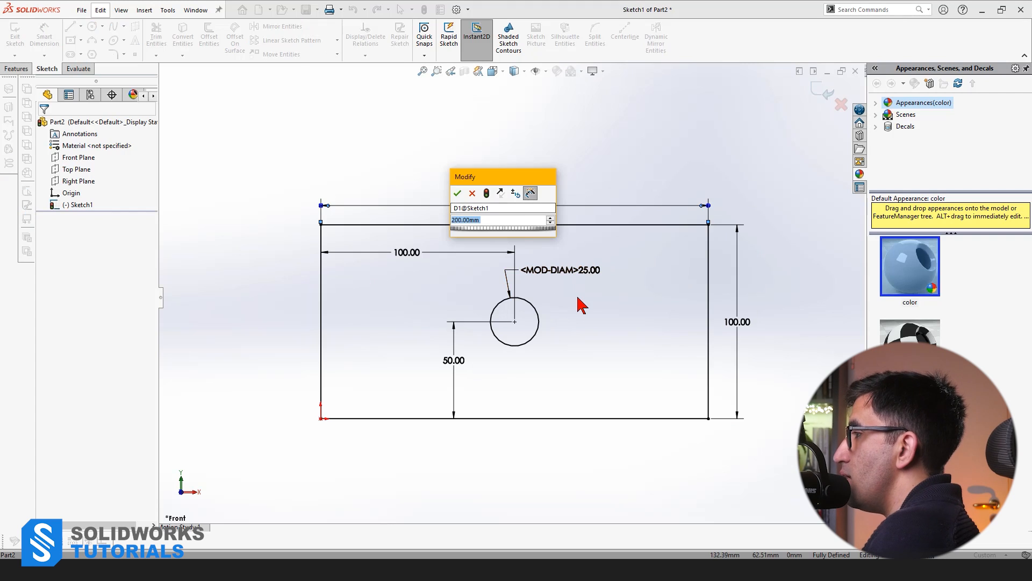
{"action": "key", "text": "Return"}
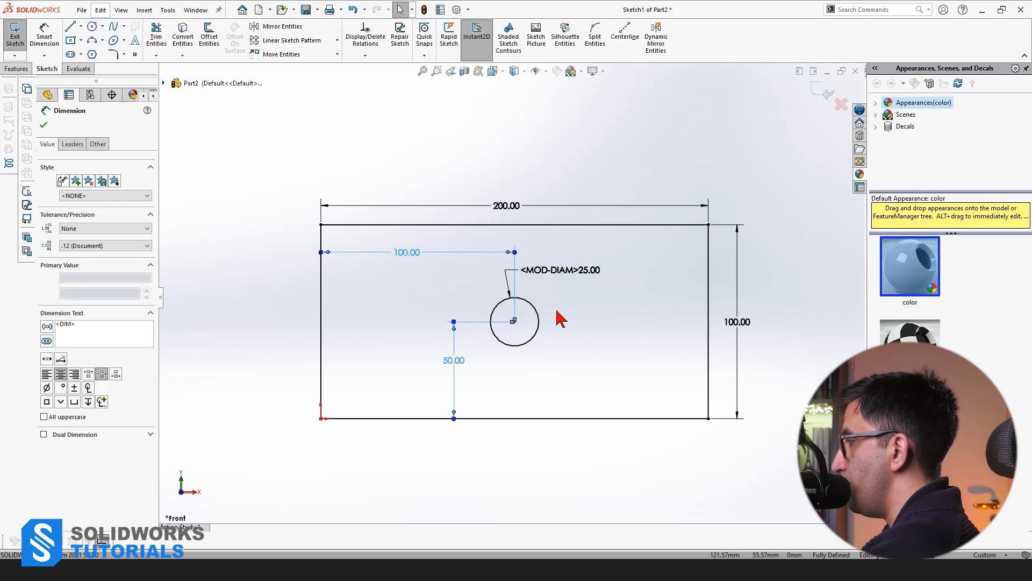
{"action": "key", "text": "Delete"}
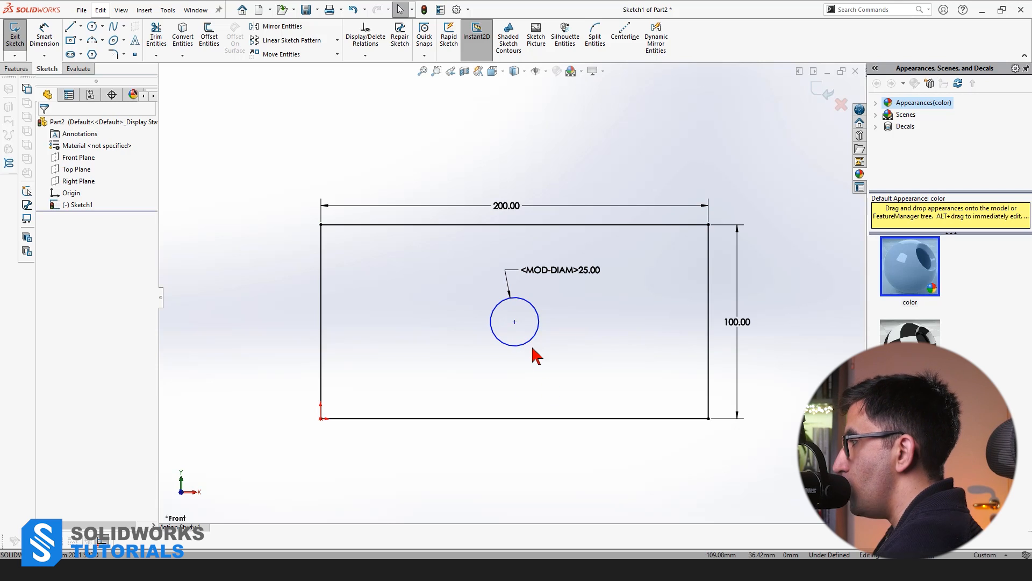
Add a Vertical relation between the bottom edge's midpoint and the circle's center, and move the circle slightly upward
{"action": "right_click", "coordinate": [514, 418]}
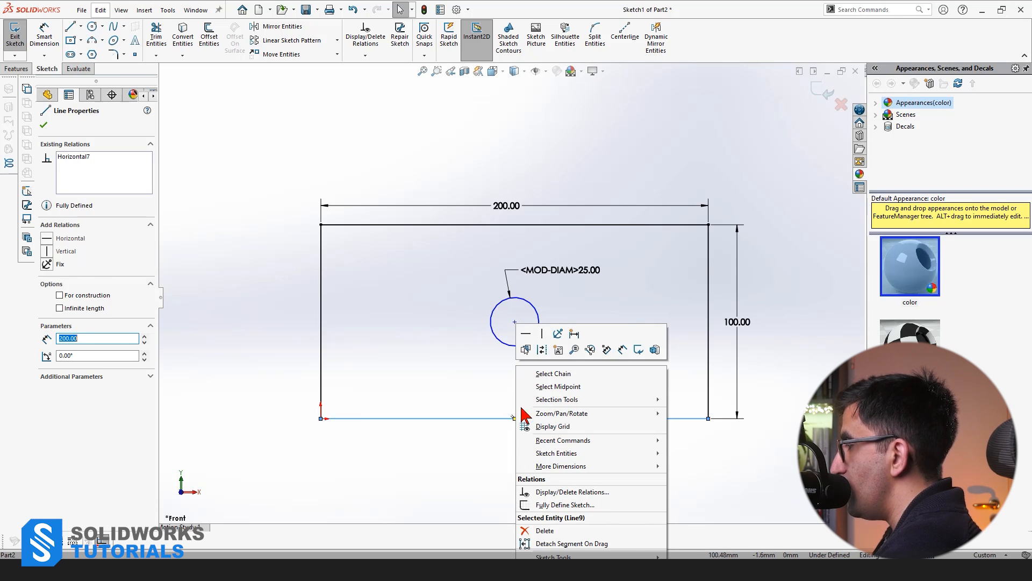
{"action": "left_click", "coordinate": [568, 386]}
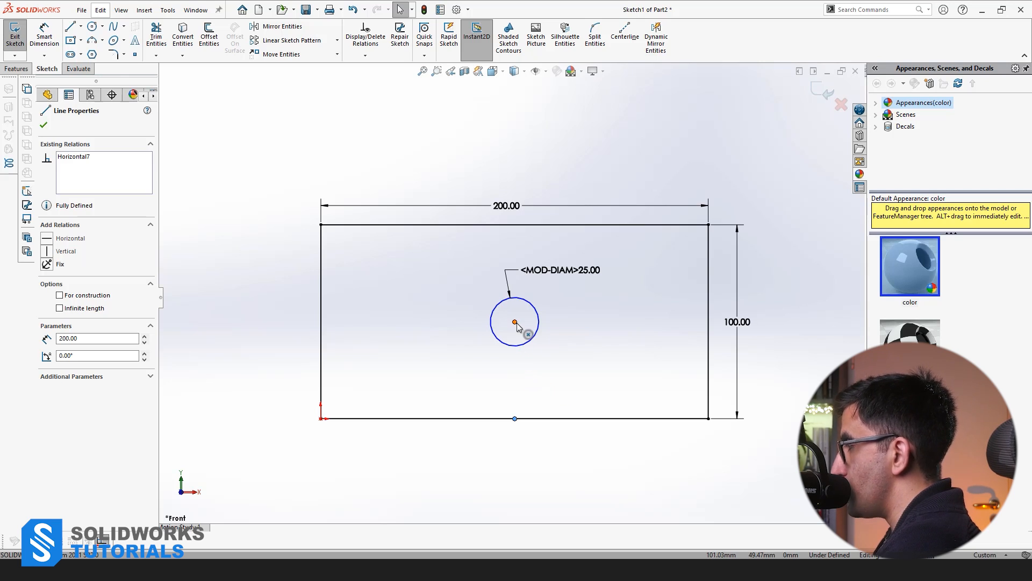
{"action": "left_click", "coordinate": [515, 323]}
{"action": "left_click", "coordinate": [515, 418], "text": "ctrl"}
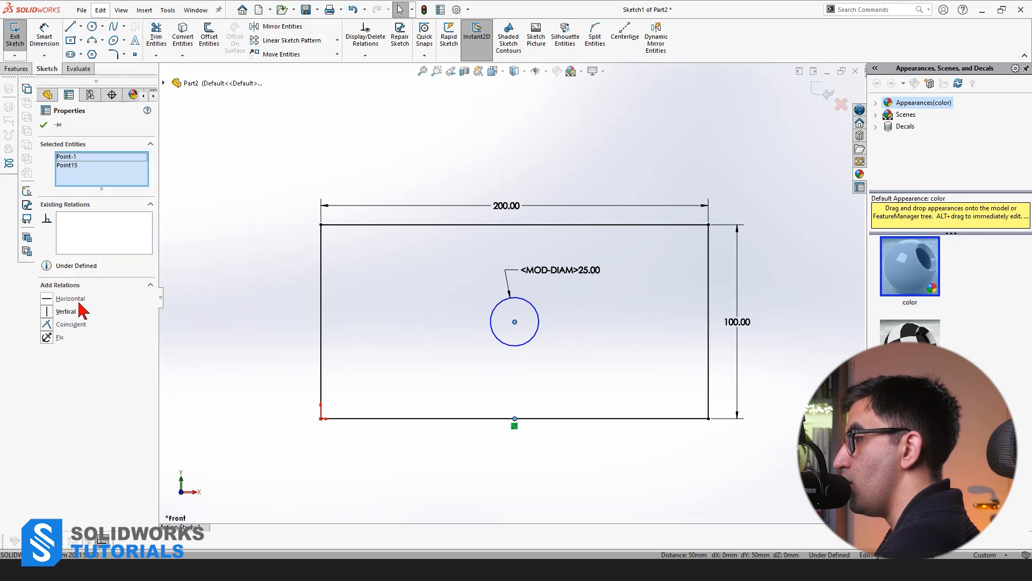
{"action": "left_click", "coordinate": [47, 312]}
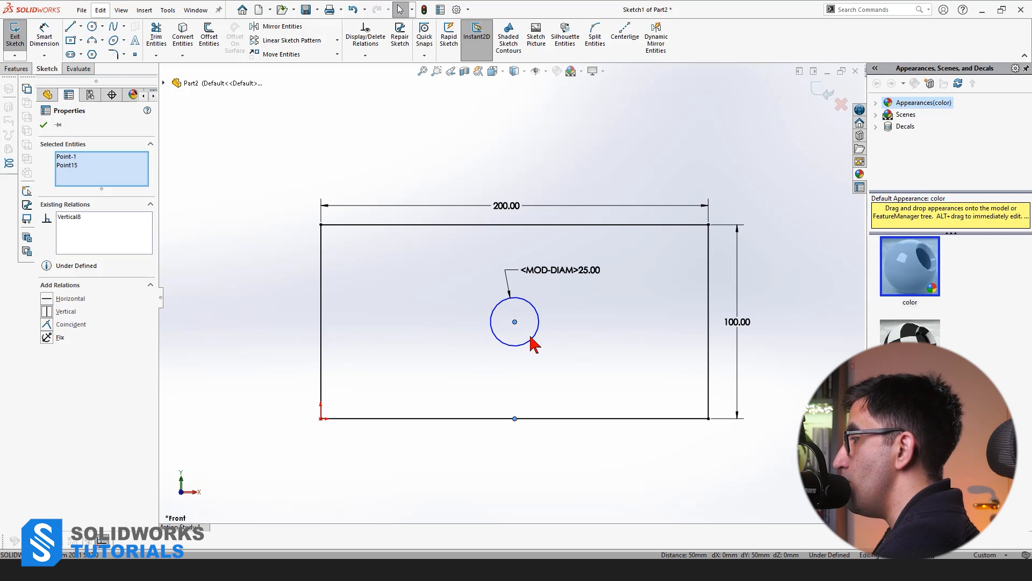
{"action": "left_click", "coordinate": [523, 484]}
{"action": "mouse_move", "coordinate": [518, 325]}
{"action": "left_mouse_down"}
{"action": "mouse_move", "coordinate": [571, 320]}
{"action": "mouse_move", "coordinate": [467, 317]}
{"action": "mouse_move", "coordinate": [628, 330]}
{"action": "mouse_move", "coordinate": [545, 366]}
{"action": "mouse_move", "coordinate": [518, 154]}
{"action": "mouse_move", "coordinate": [517, 438]}
{"action": "mouse_move", "coordinate": [518, 161]}
{"action": "mouse_move", "coordinate": [517, 373]}
{"action": "mouse_move", "coordinate": [518, 294]}
{"action": "mouse_move", "coordinate": [518, 314]}
{"action": "left_mouse_up"}
{"action": "left_click", "coordinate": [483, 457]}
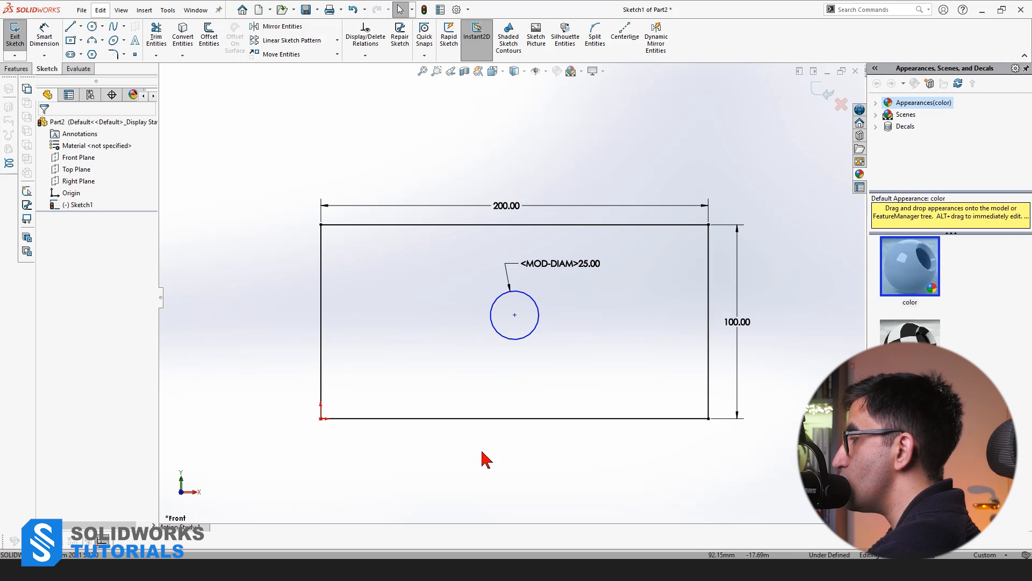
Add a Horizontal relation between the left edge's midpoint and the circle's center
{"action": "right_click", "coordinate": [322, 311]}
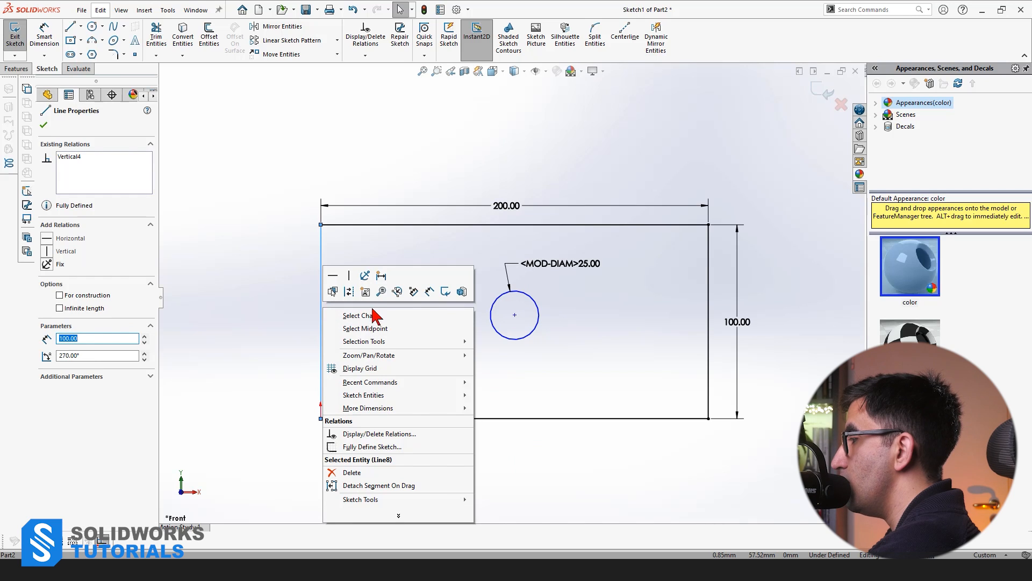
{"action": "left_click", "coordinate": [386, 329]}
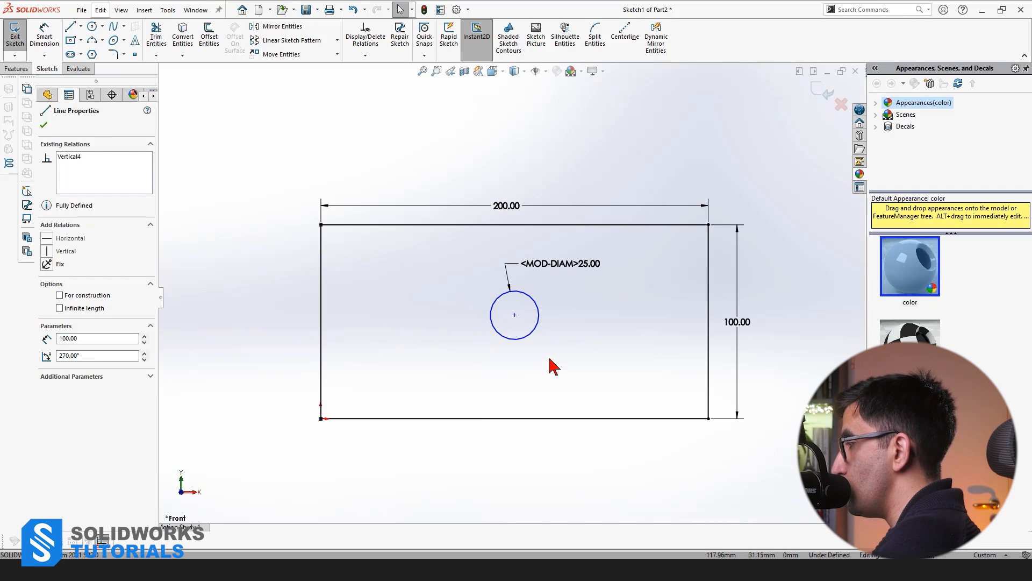
{"action": "left_click", "coordinate": [515, 315]}
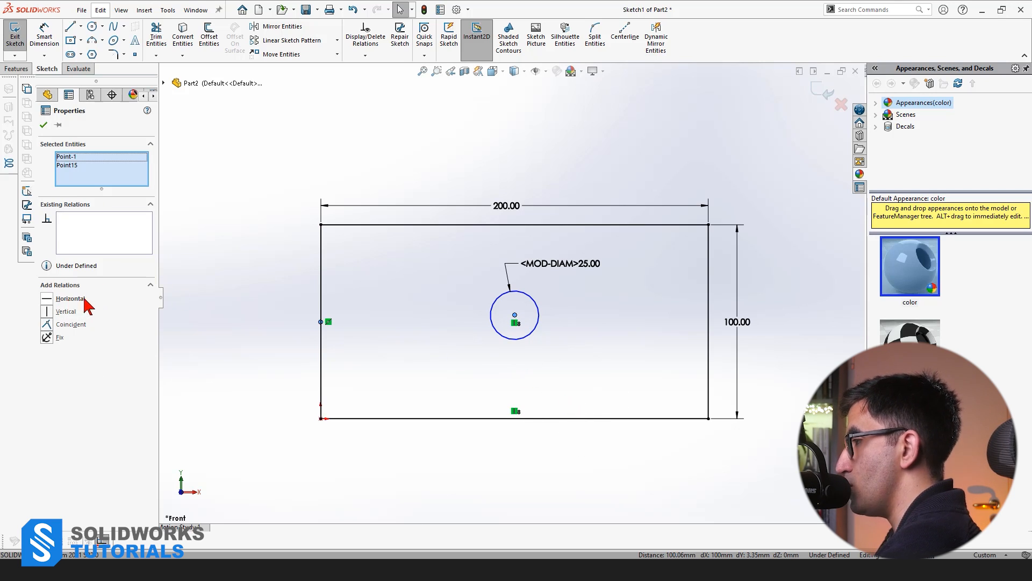
{"action": "left_click", "coordinate": [51, 298]}
{"action": "left_click", "coordinate": [269, 417]}
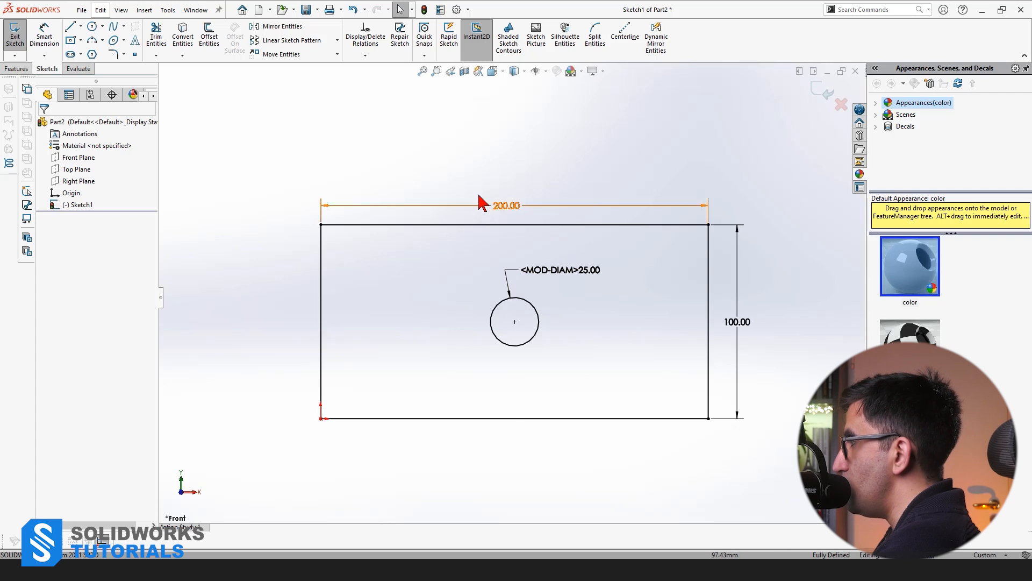
Set the rectangle's horizontal width dimension to 100 mm
{"action": "double_click", "coordinate": [506, 206]}
{"action": "type", "text": "100"}
{"action": "key", "text": "Return"}
{"action": "left_click", "coordinate": [748, 296]}
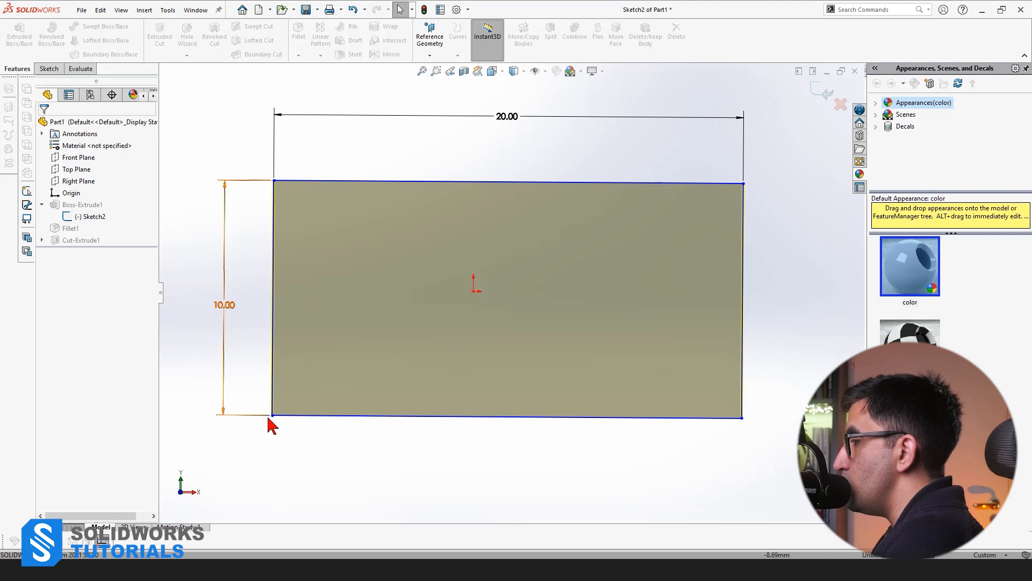
Snap the 20 by 10 mm rectangle's lower-left corner onto the origin and undo the move
{"action": "mouse_move", "coordinate": [273, 416]}
{"action": "left_mouse_down"}
{"action": "mouse_move", "coordinate": [438, 275]}
{"action": "mouse_move", "coordinate": [474, 292]}
{"action": "left_mouse_up"}
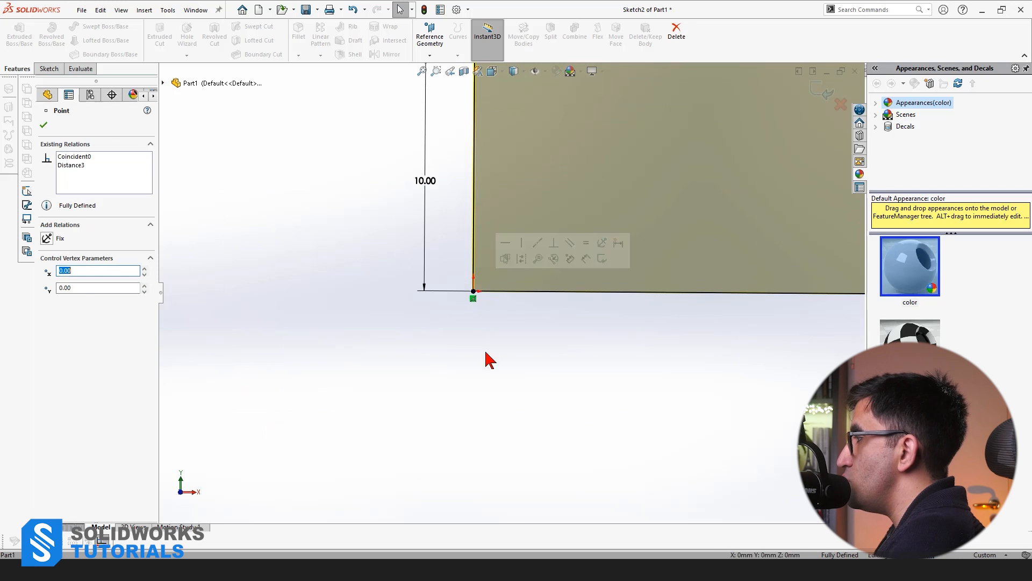
{"action": "left_click", "coordinate": [488, 429]}
{"action": "key", "text": "ctrl+z"}
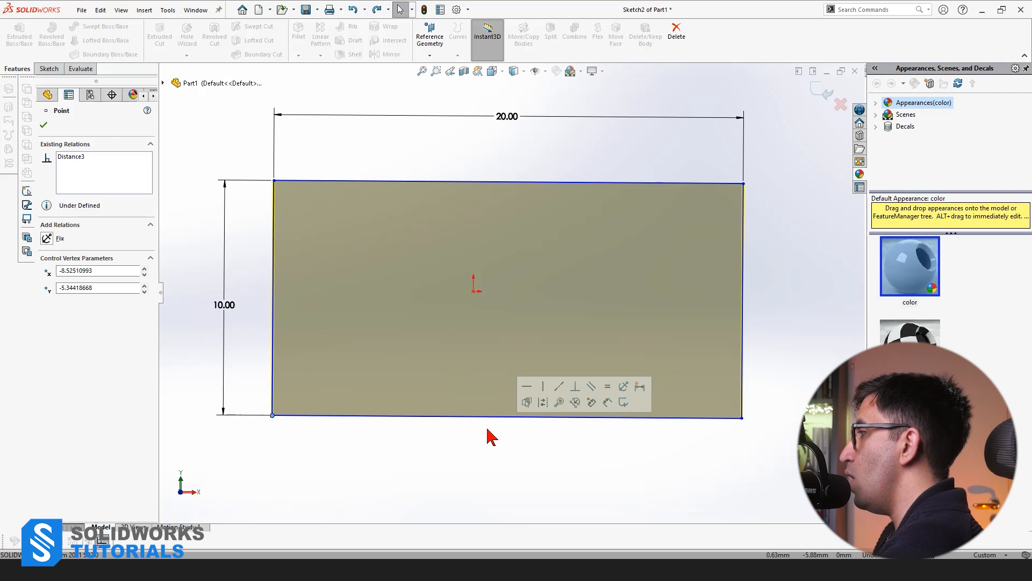
{"action": "left_click", "coordinate": [487, 429]}
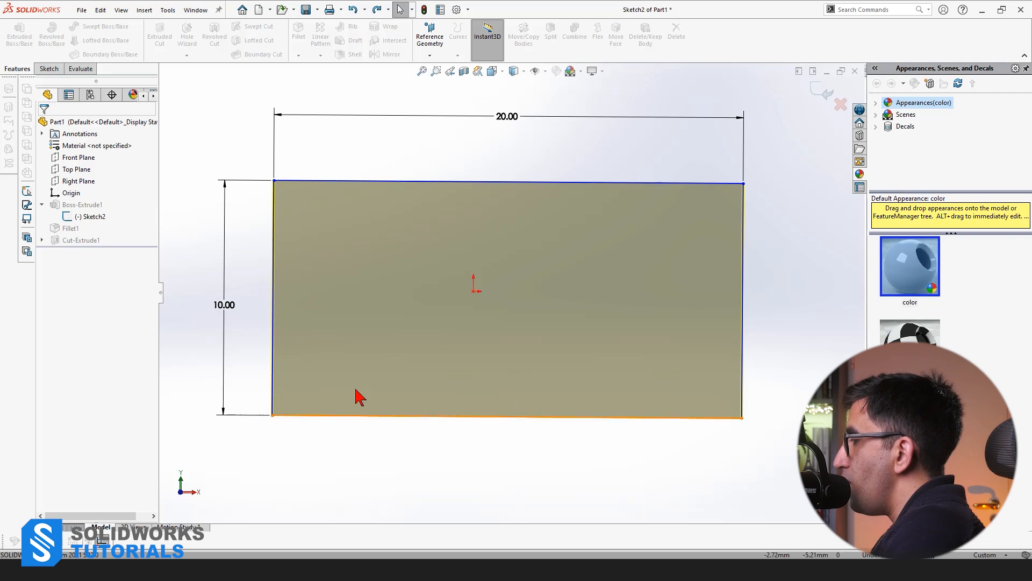
Make the rectangle's lower-left corner coincident with the origin and exit the sketch
{"action": "left_click", "coordinate": [276, 412]}
{"action": "left_click_drag", "start_coordinate": [275, 415], "coordinate": [473, 291]}
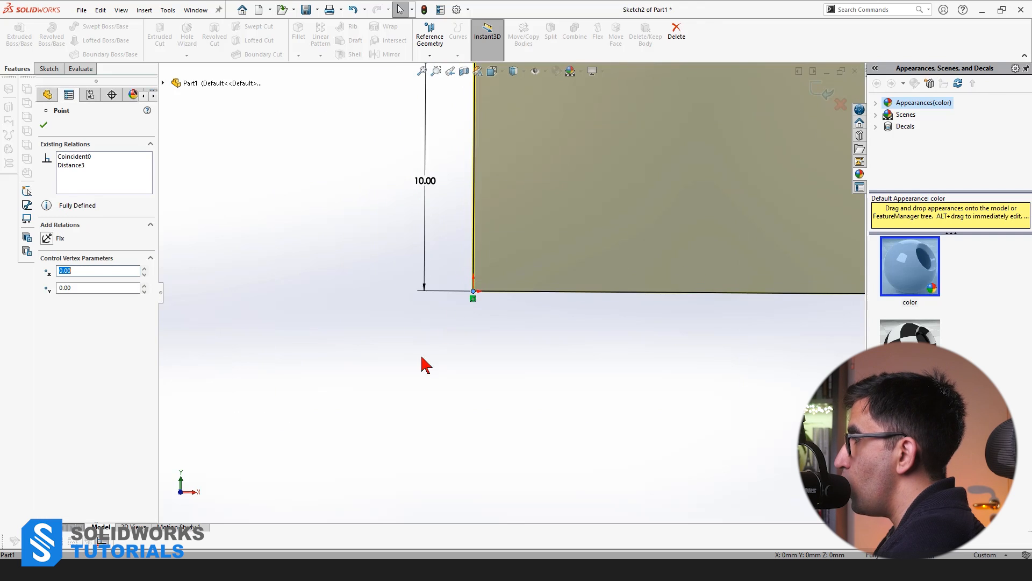
{"action": "scroll", "coordinate": [424, 371], "scroll_direction": "up", "scroll_amount": 5}
{"action": "scroll", "coordinate": [508, 263], "scroll_direction": "down", "scroll_amount": 3}
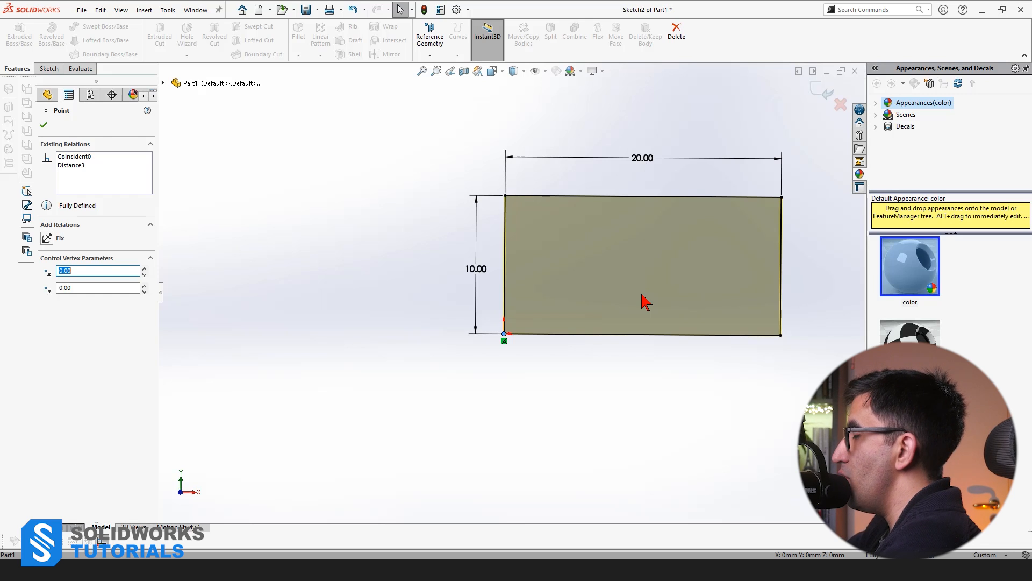
{"action": "left_click", "coordinate": [520, 409]}
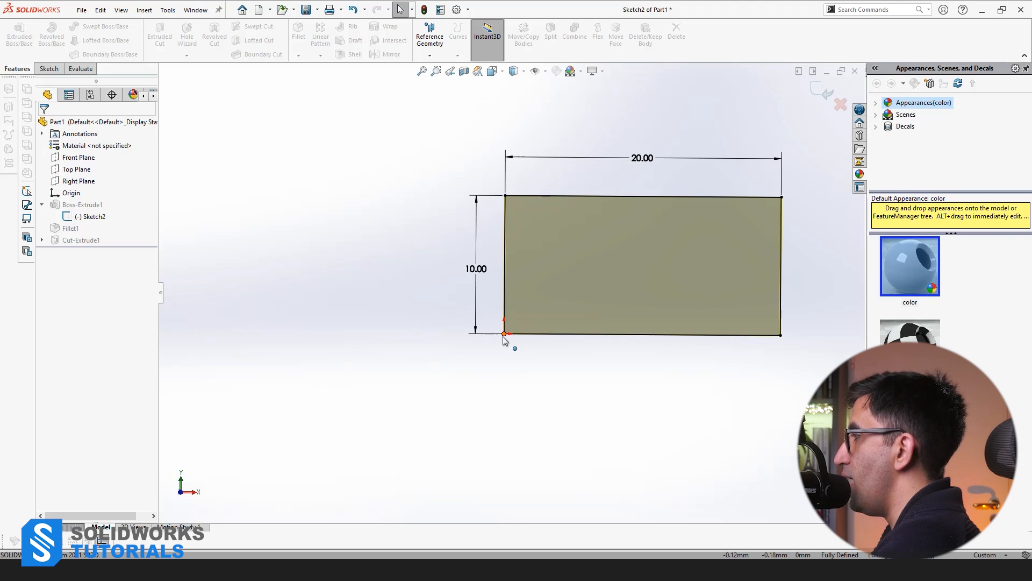
{"action": "left_click", "coordinate": [815, 97]}
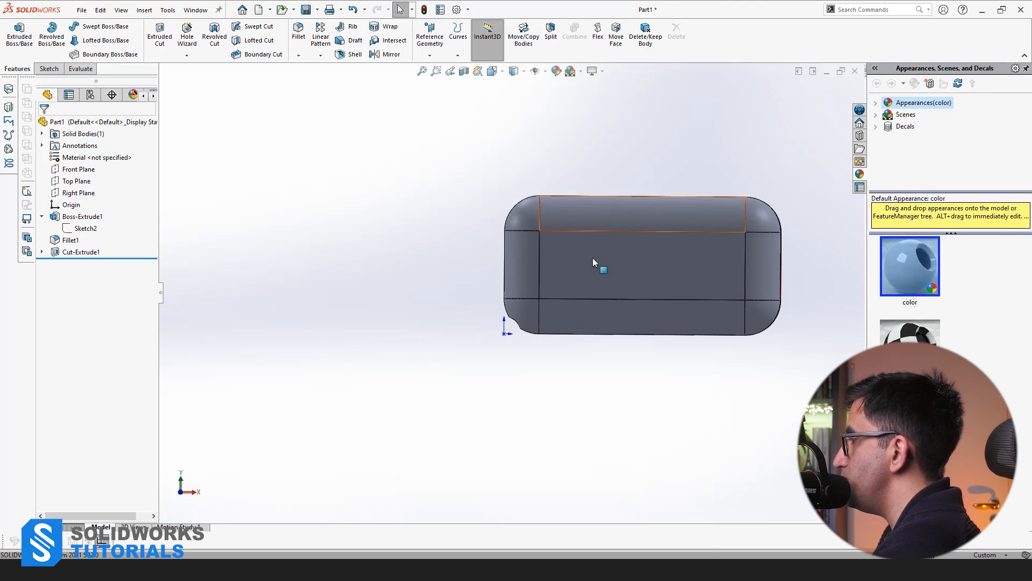
Examine how the Front, Top and Right planes together pass through the filleted block at the origin
{"action": "scroll", "coordinate": [617, 236], "scroll_direction": "down", "scroll_amount": 3}
{"action": "middle_click_drag", "start_coordinate": [695, 257], "coordinate": [425, 466]}
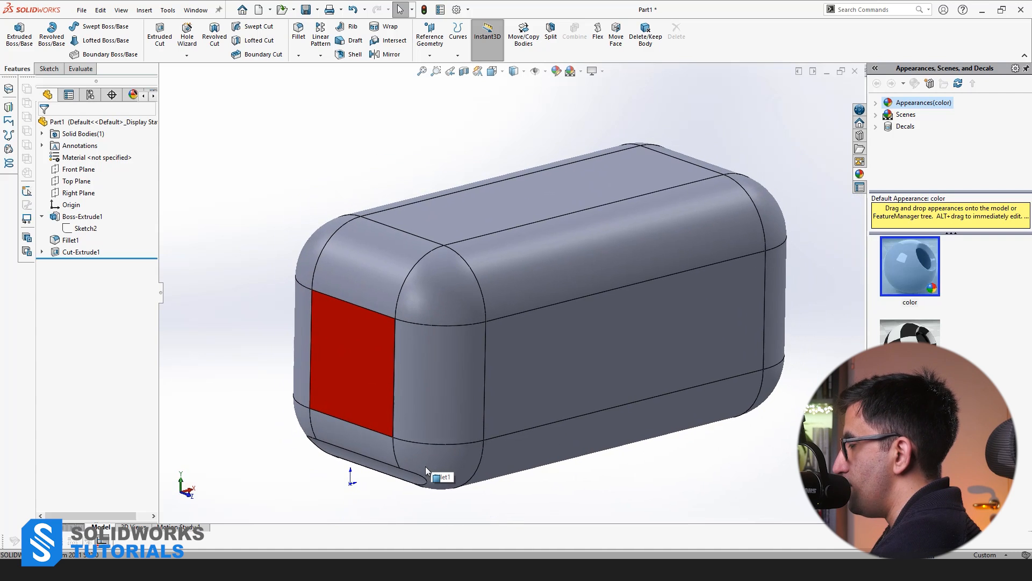
{"action": "left_click", "coordinate": [76, 181]}
{"action": "left_click", "coordinate": [78, 193]}
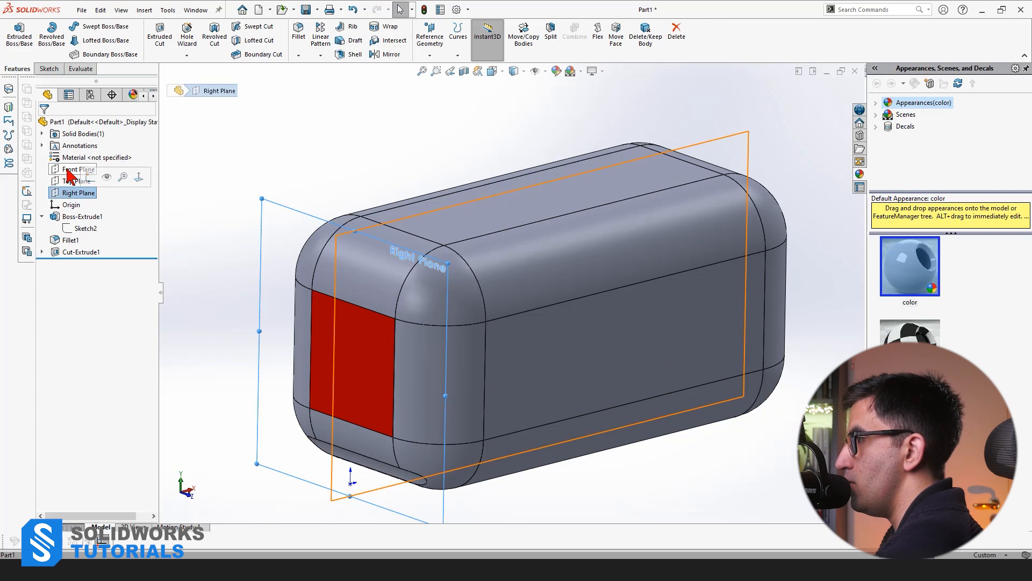
{"action": "left_click", "coordinate": [75, 169]}
{"action": "left_click", "coordinate": [74, 183], "text": "ctrl"}
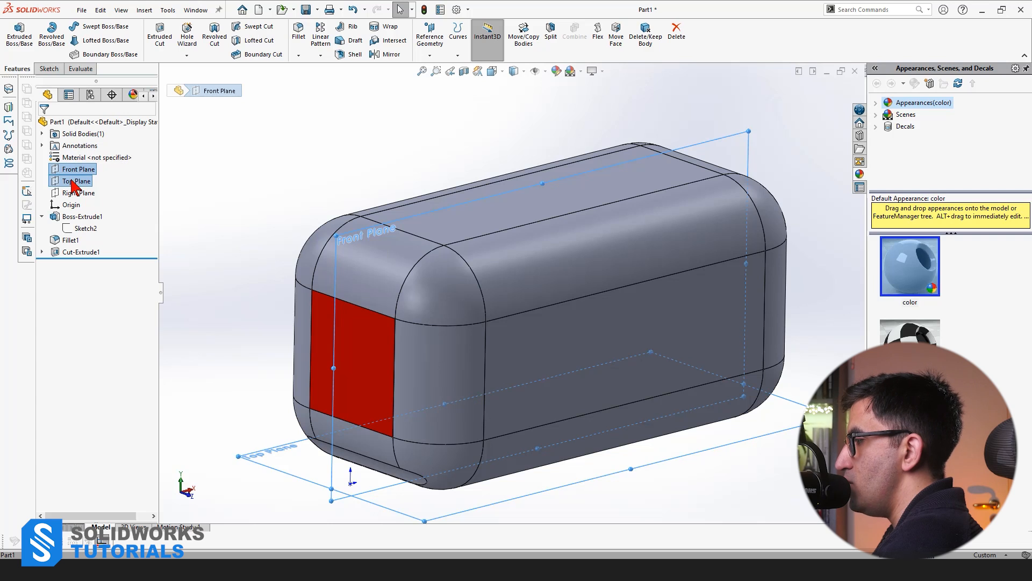
{"action": "left_click", "coordinate": [79, 193], "text": "ctrl"}
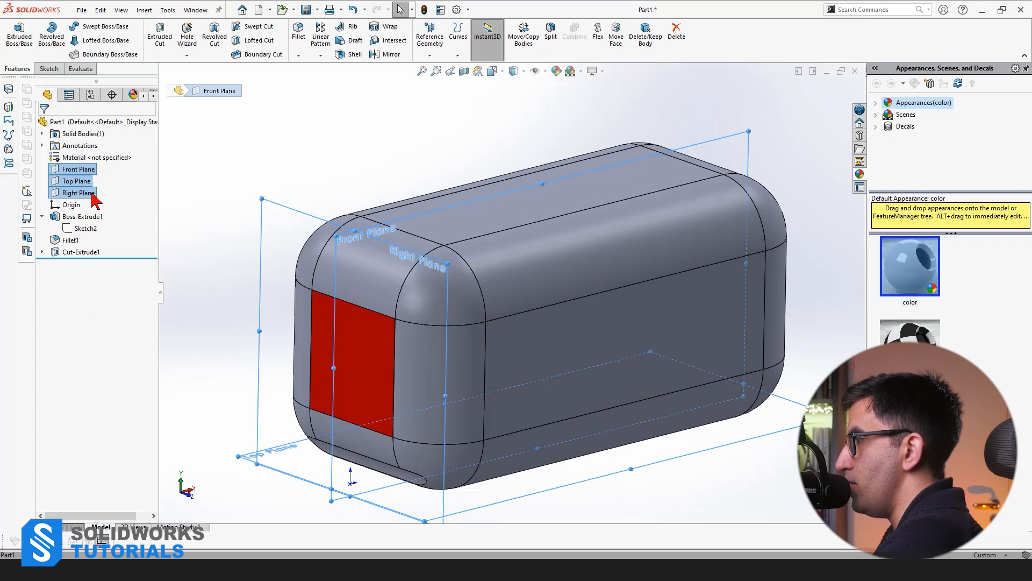
{"action": "middle_click_drag", "start_coordinate": [735, 334], "coordinate": [328, 215]}
{"action": "left_click", "coordinate": [253, 164]}
Examine the Front, Top and Right planes one at a time against the block
{"action": "left_click", "coordinate": [72, 171]}
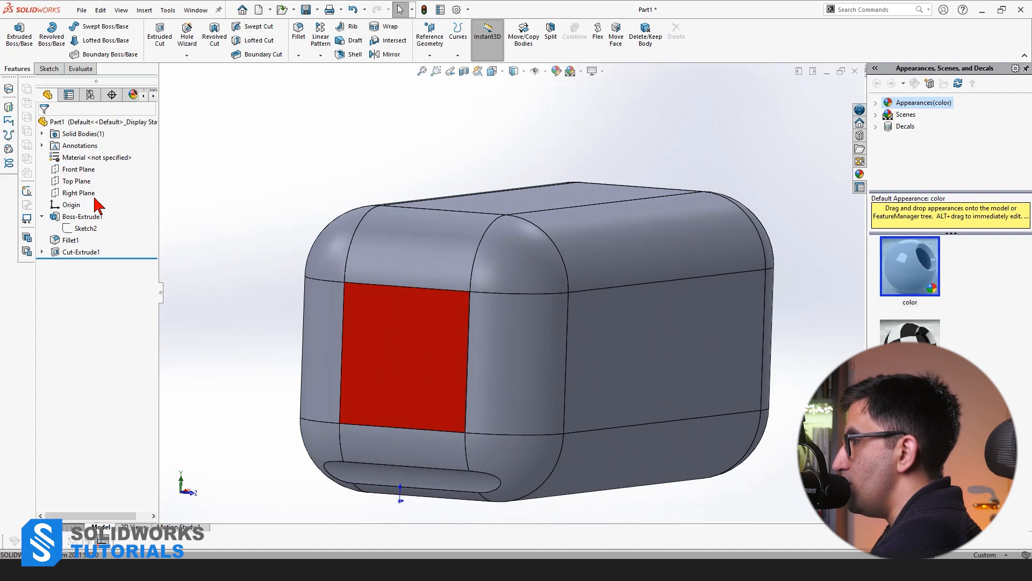
{"action": "left_click", "coordinate": [75, 181]}
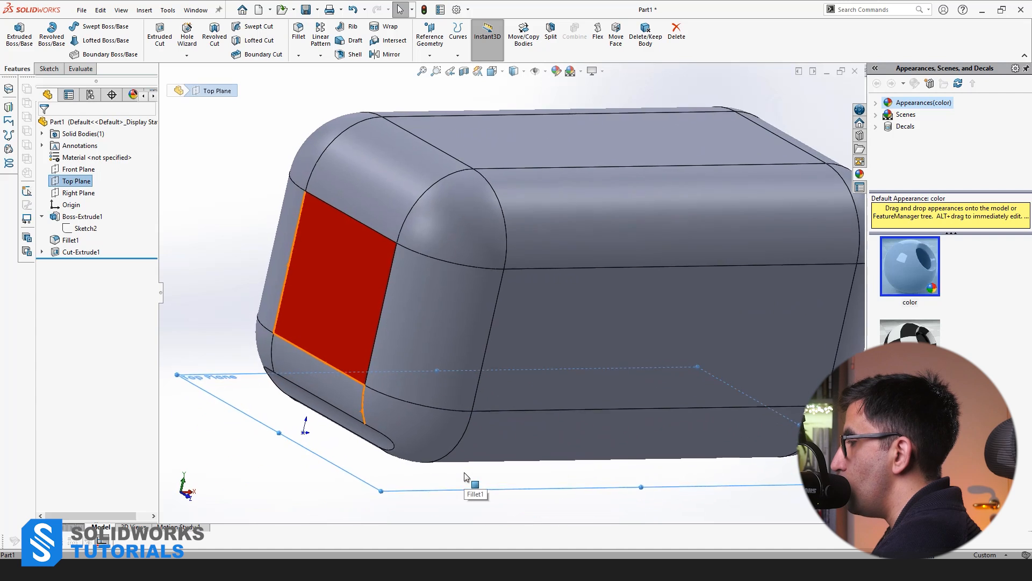
{"action": "left_click", "coordinate": [78, 192]}
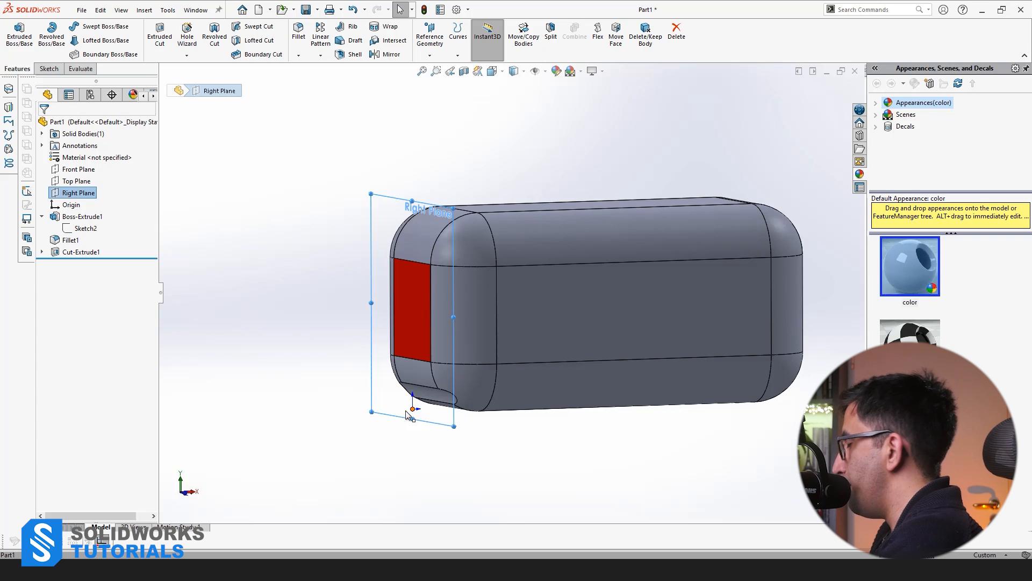
{"action": "left_click", "coordinate": [218, 206]}
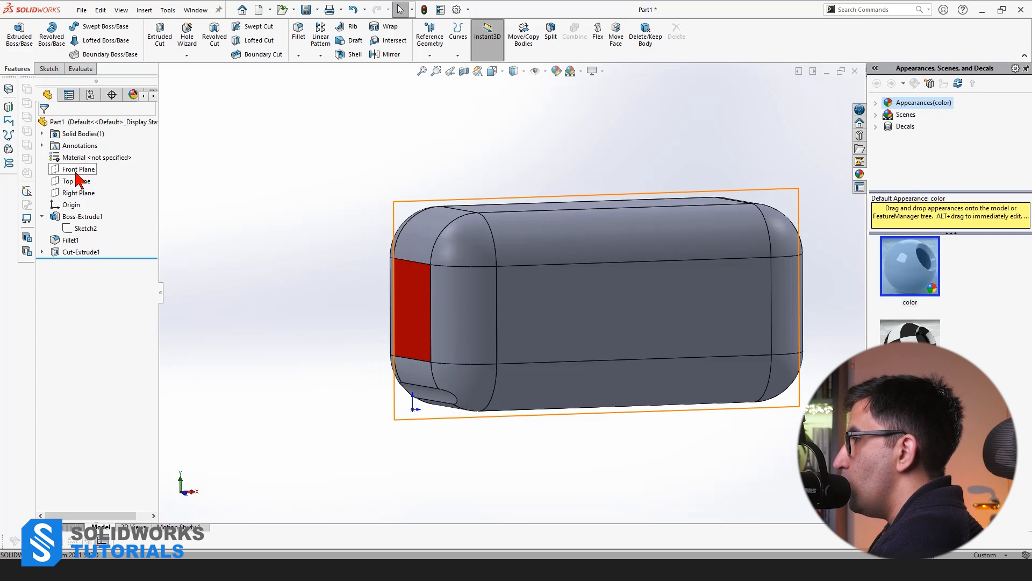
Preview a planar section view of the block through the Front Plane and close it
{"action": "left_click", "coordinate": [76, 172]}
{"action": "scroll", "coordinate": [680, 333], "scroll_direction": "down", "scroll_amount": 3}
{"action": "middle_click_drag", "start_coordinate": [679, 333], "coordinate": [654, 360]}
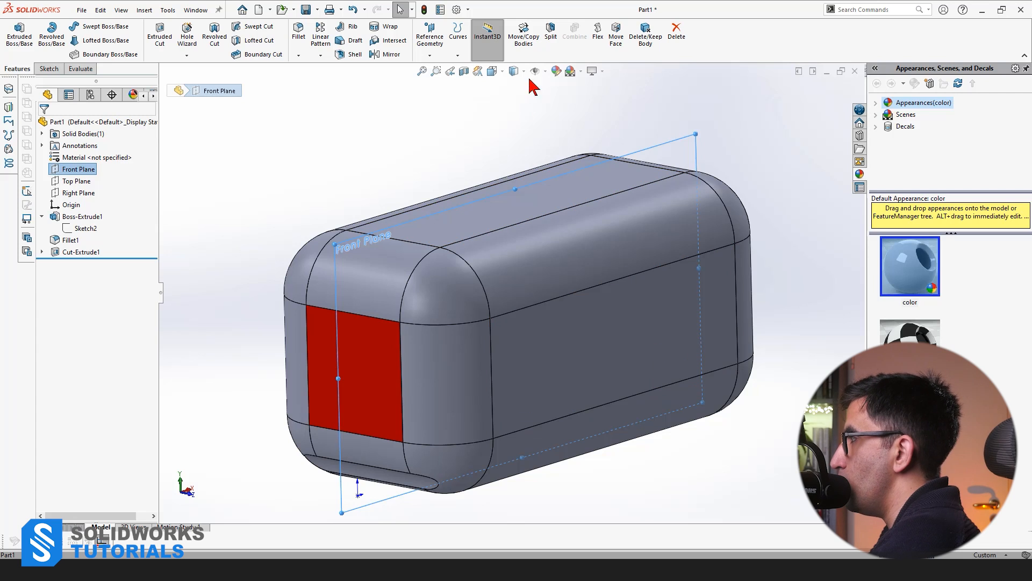
{"action": "left_click", "coordinate": [464, 71]}
{"action": "middle_click_drag", "start_coordinate": [554, 255], "coordinate": [529, 264]}
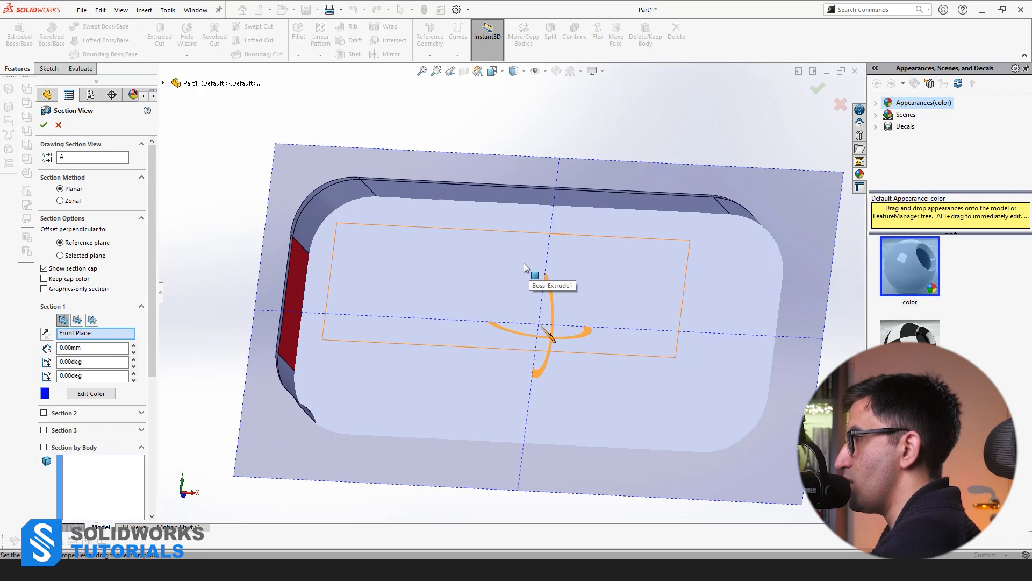
{"action": "left_click", "coordinate": [43, 125]}
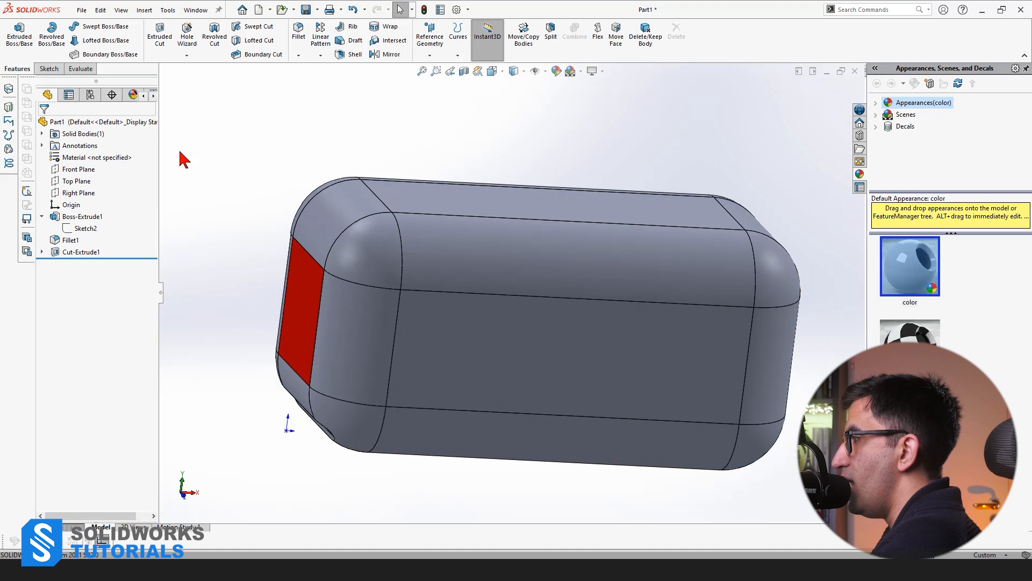
Examine where the Top and Right planes lie relative to the block's bottom and end faces
{"action": "middle_click_drag", "start_coordinate": [408, 334], "coordinate": [429, 330]}
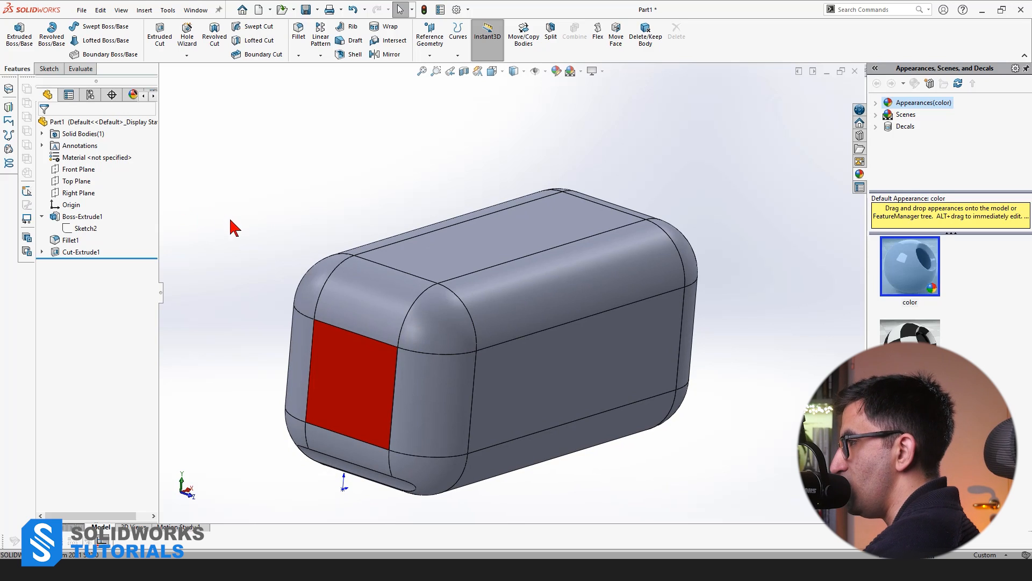
{"action": "left_click", "coordinate": [81, 193]}
{"action": "left_click", "coordinate": [64, 183], "text": "ctrl"}
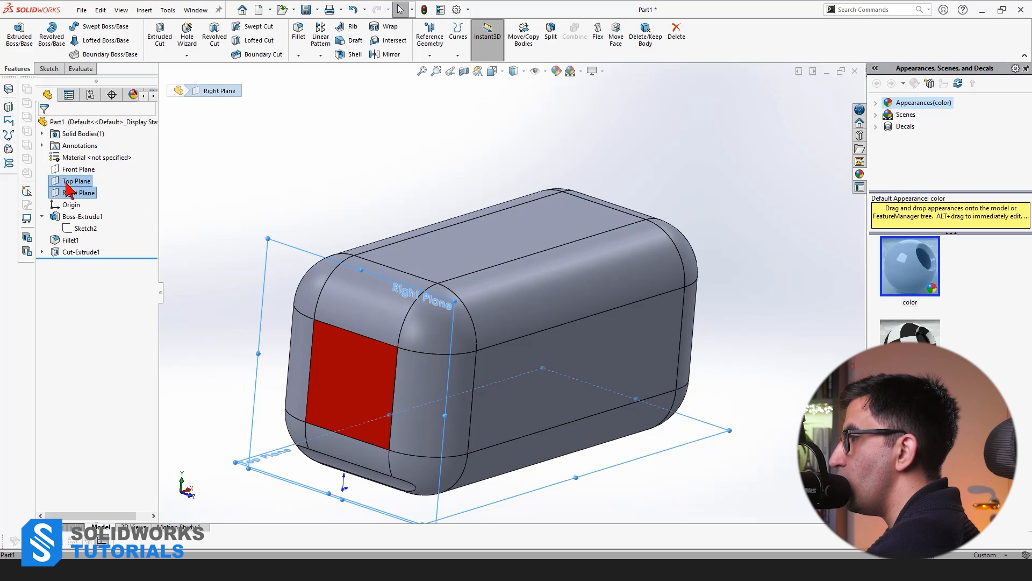
{"action": "scroll", "coordinate": [445, 359], "scroll_direction": "up", "scroll_amount": 1}
{"action": "middle_click_drag", "start_coordinate": [608, 478], "coordinate": [397, 388]}
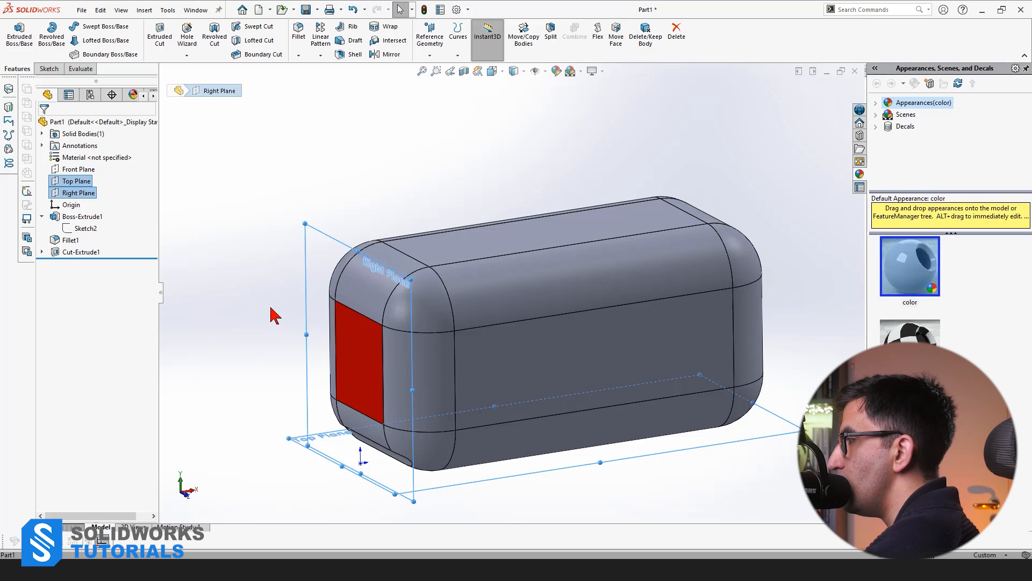
{"action": "left_click", "coordinate": [362, 198]}
Preview a planar section view of the block through the Right Plane and close it
{"action": "left_click", "coordinate": [79, 192]}
{"action": "left_click", "coordinate": [462, 71]}
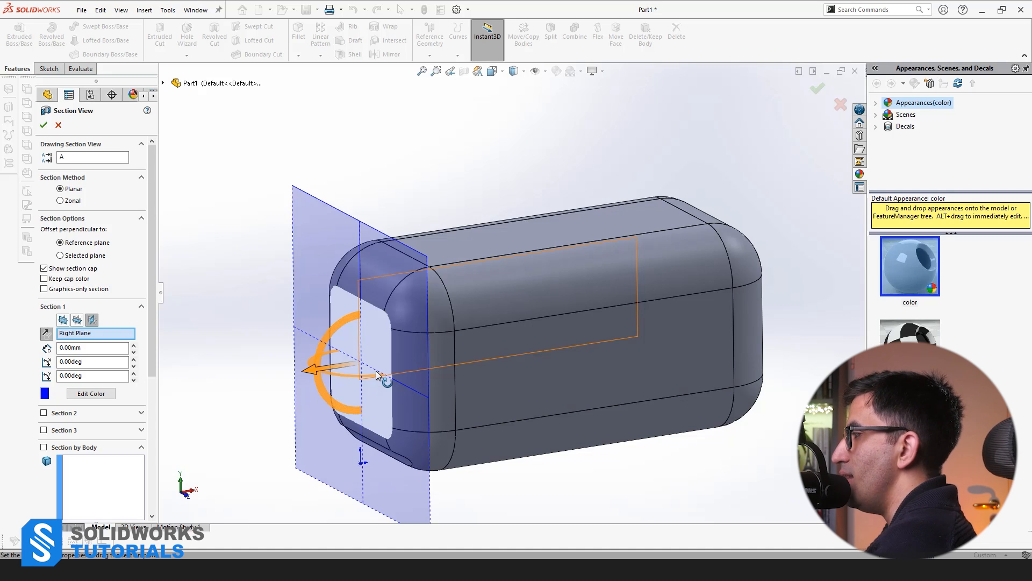
{"action": "left_click", "coordinate": [61, 121]}
{"action": "left_click", "coordinate": [516, 185]}
{"action": "middle_click_drag", "start_coordinate": [767, 269], "coordinate": [395, 391]}
{"action": "left_click", "coordinate": [684, 280]}
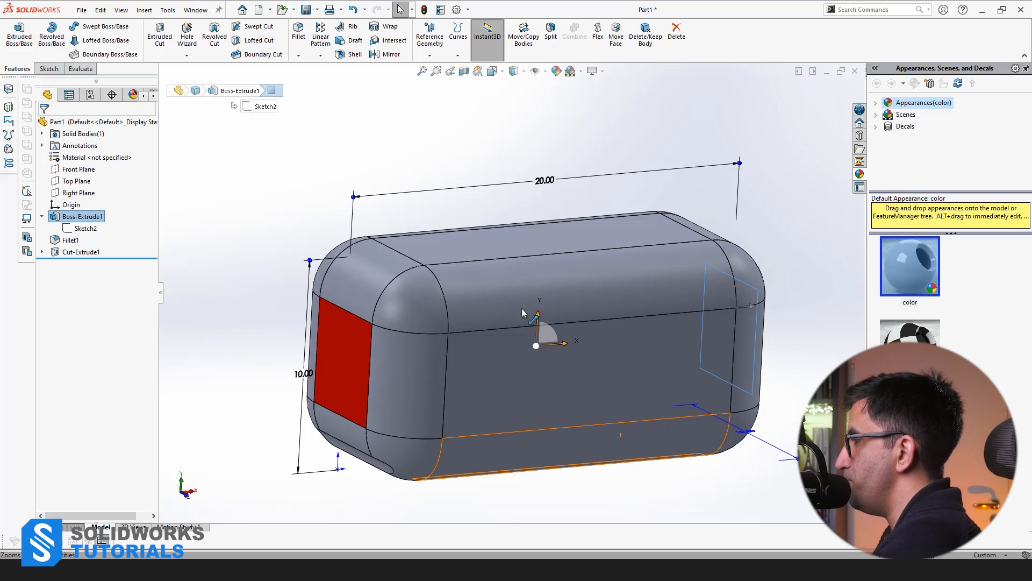
{"action": "left_click", "coordinate": [436, 131]}
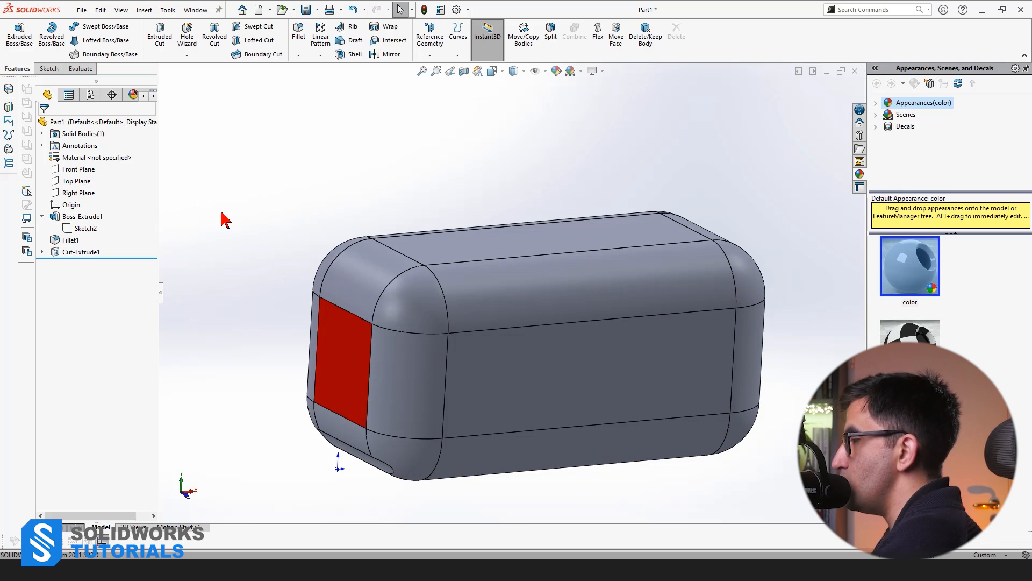
Open Sketch2 under the block's base extrusion for editing
{"action": "left_click", "coordinate": [86, 229]}
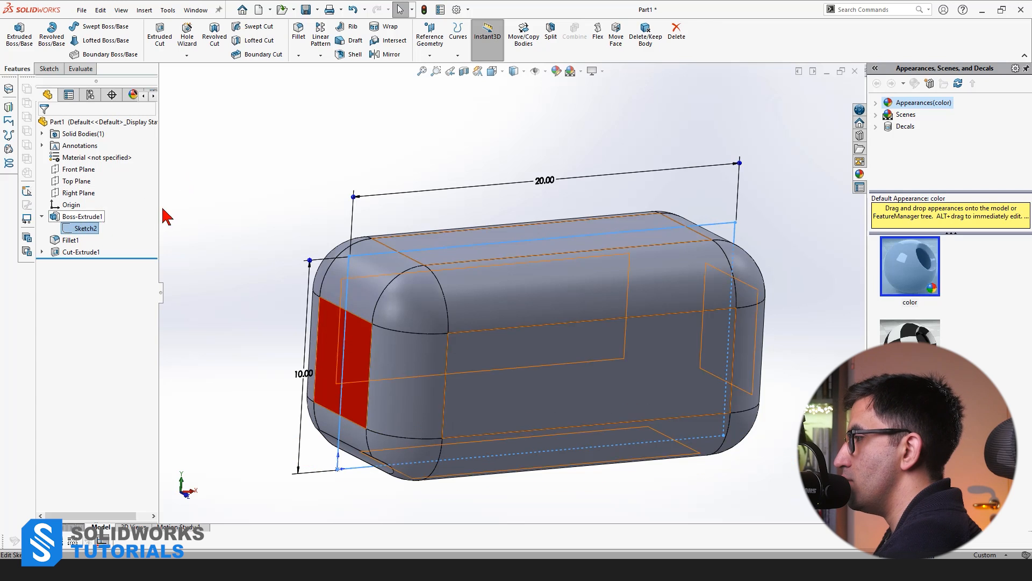
{"action": "key", "text": "Escape"}
{"action": "left_click", "coordinate": [86, 228]}
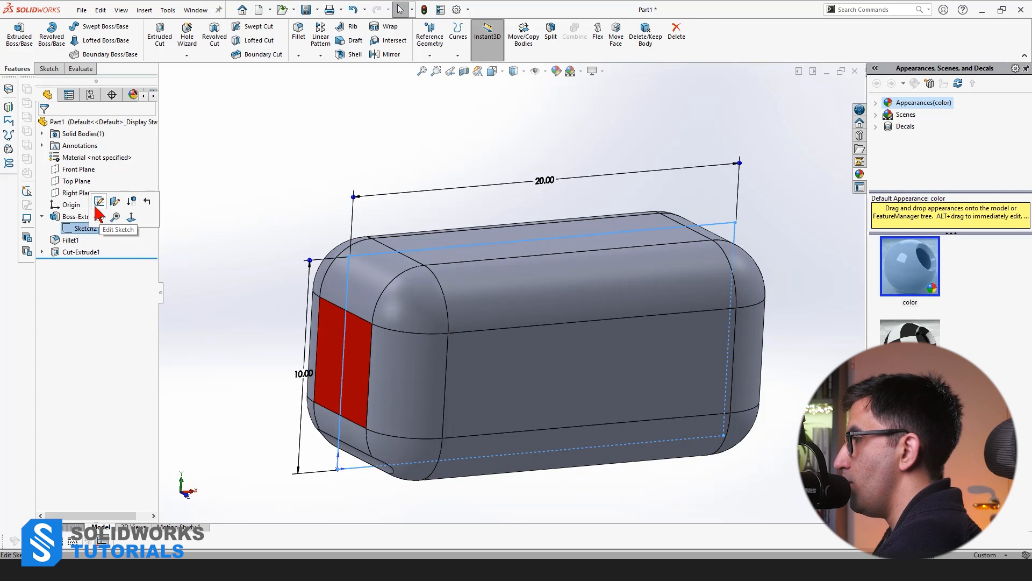
{"action": "left_click", "coordinate": [98, 203]}
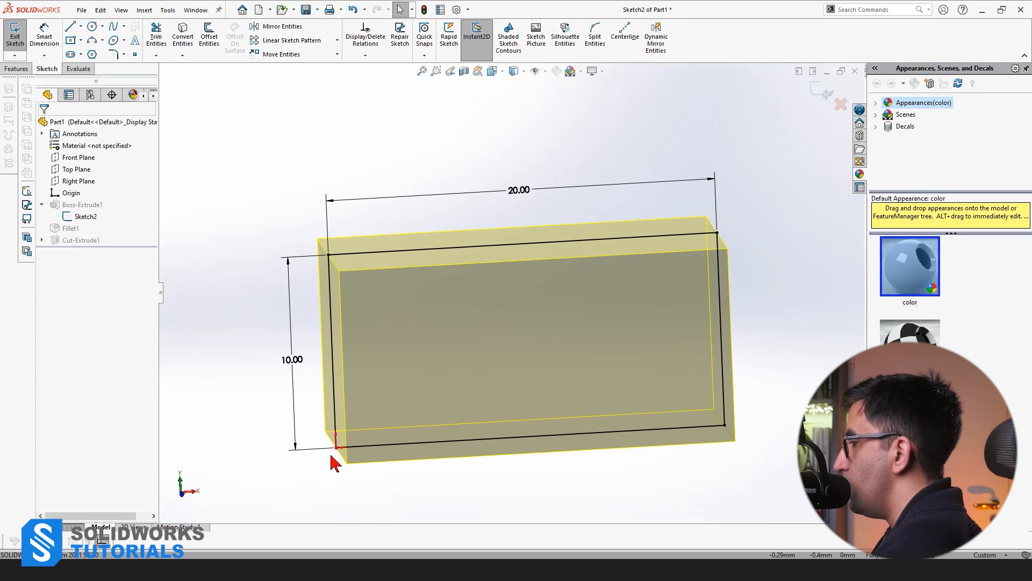
Delete the Coincident relation on the rectangle's lower-left corner and move the corner to about X -4.54, Y -2.80 mm
{"action": "left_click", "coordinate": [336, 450]}
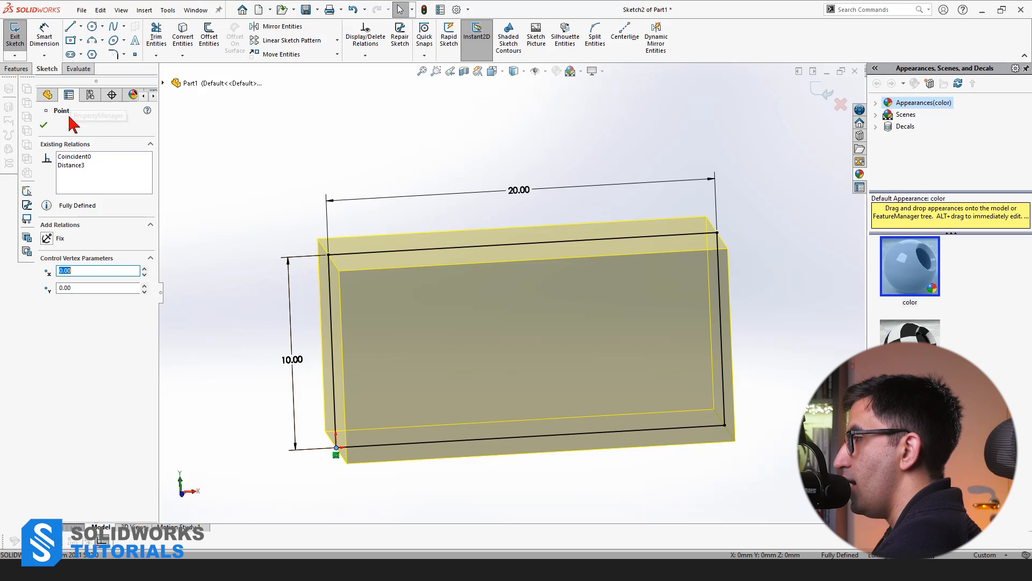
{"action": "left_click", "coordinate": [81, 156]}
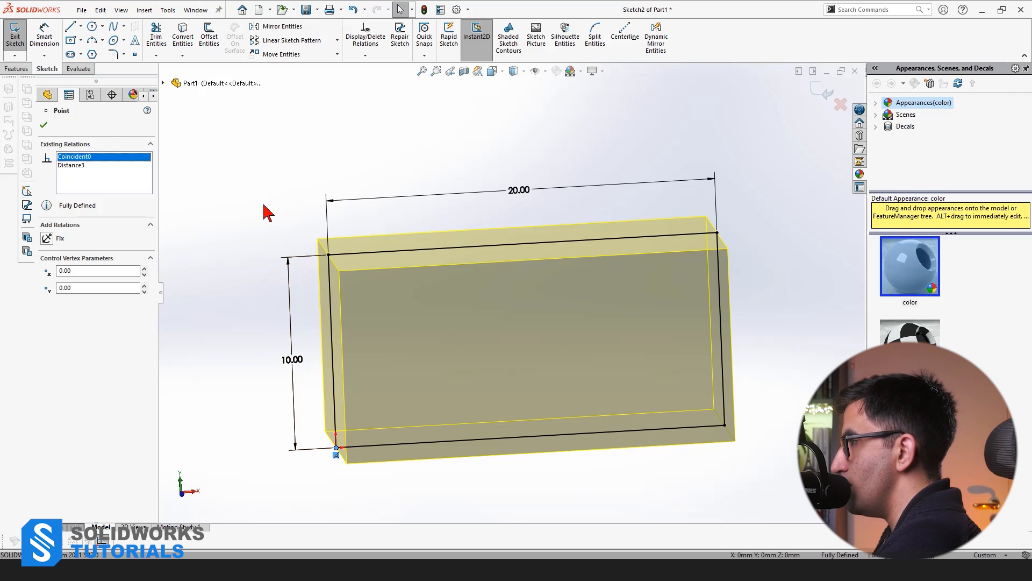
{"action": "key", "text": "Delete"}
{"action": "key", "text": "Escape"}
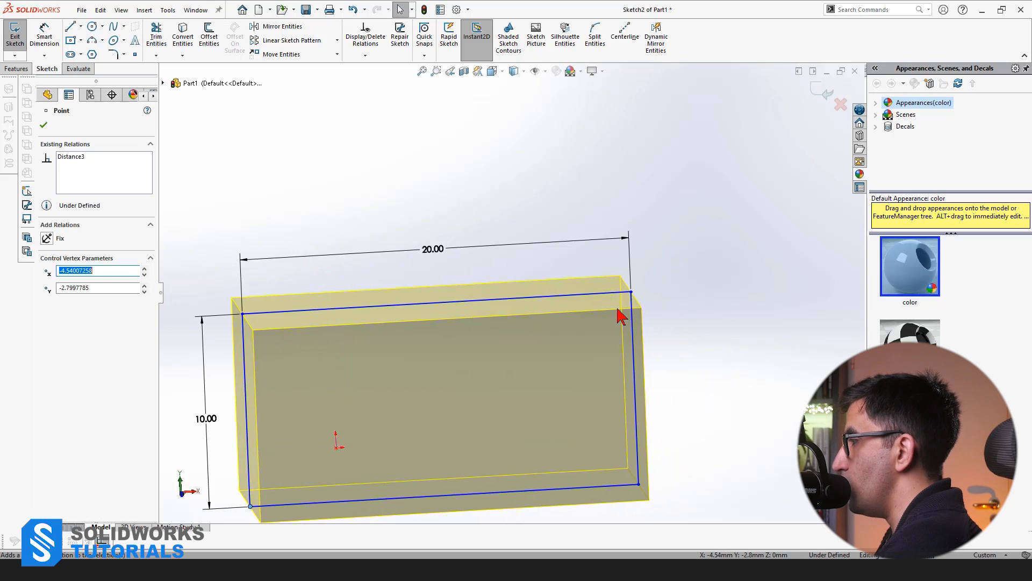
Add a Vertical relation between the midpoint of the rectangle's top line and the origin
{"action": "key", "text": "f"}
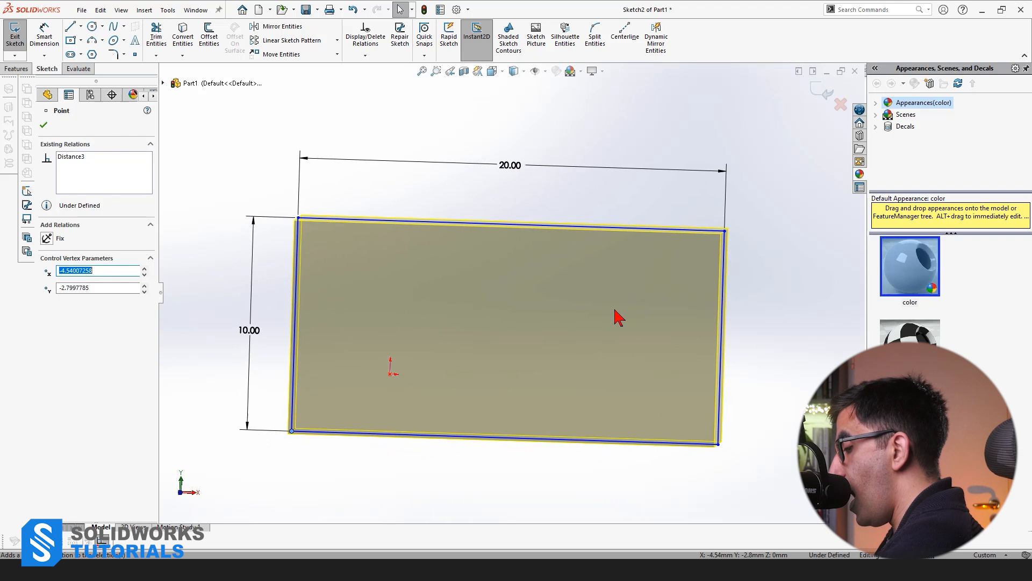
{"action": "key", "text": "ctrl+8"}
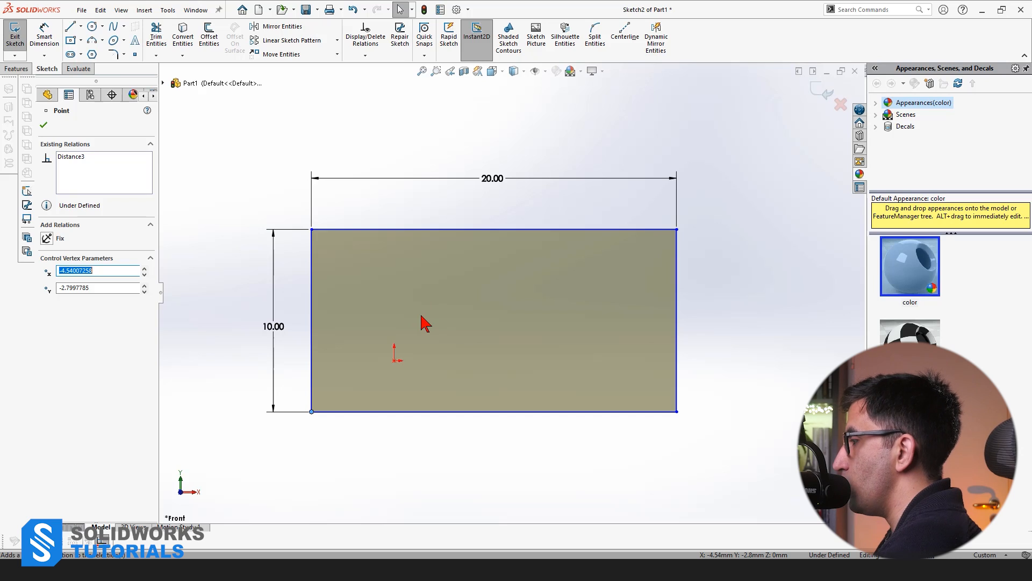
{"action": "right_click", "coordinate": [482, 231]}
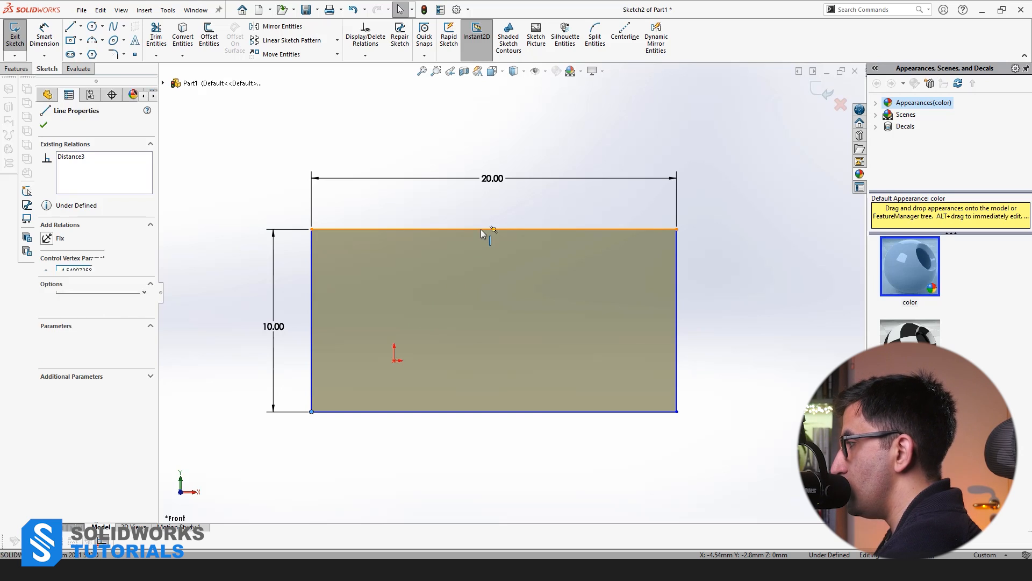
{"action": "left_click", "coordinate": [593, 251]}
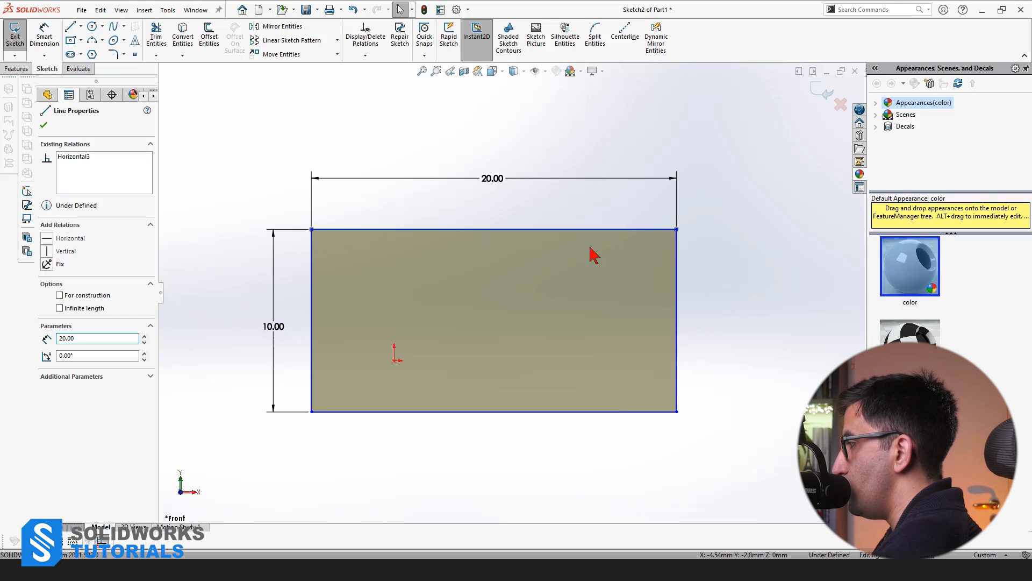
{"action": "left_click", "coordinate": [394, 360], "text": "ctrl"}
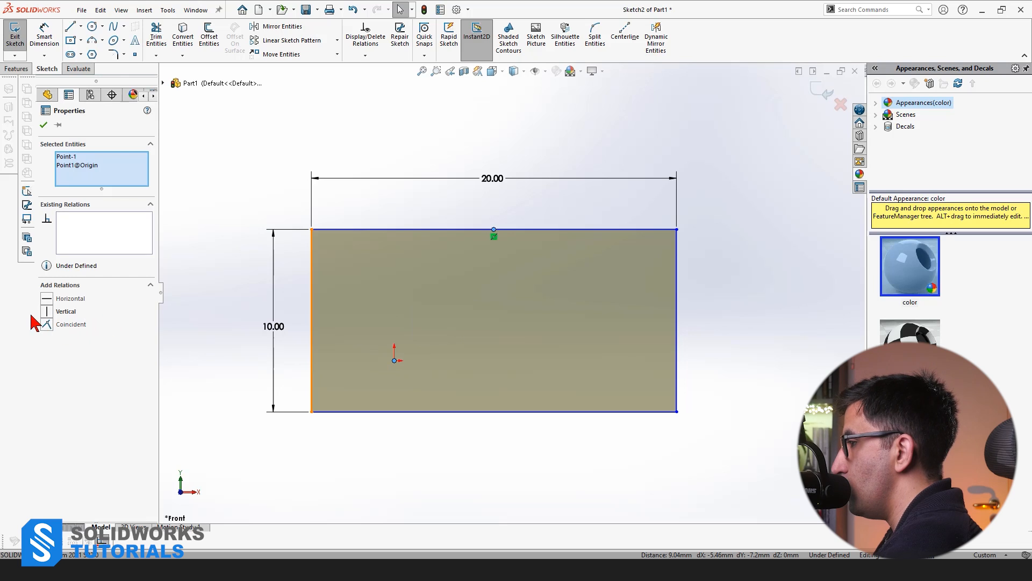
{"action": "left_click", "coordinate": [47, 312]}
{"action": "left_click", "coordinate": [403, 491]}
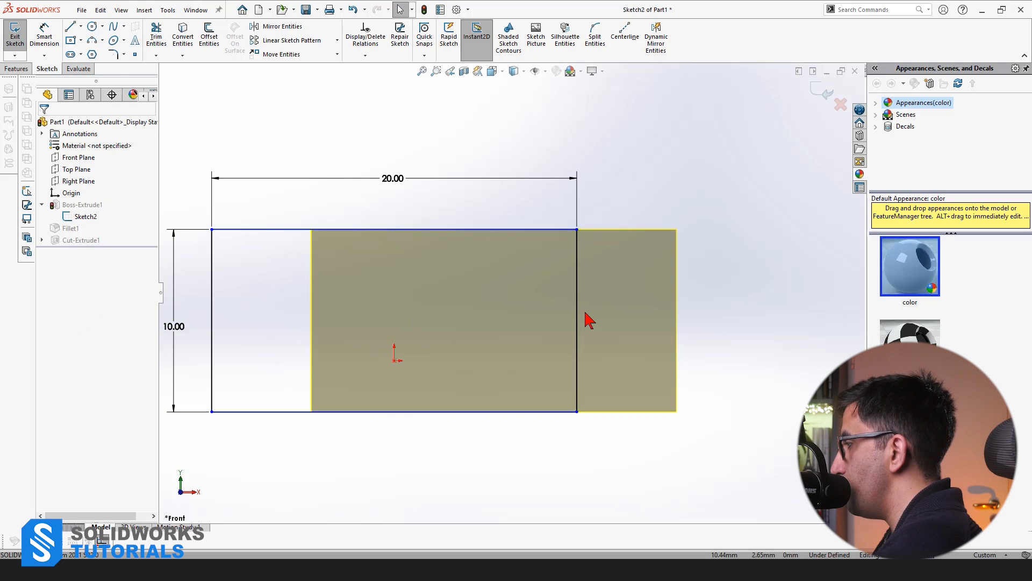
Add a Horizontal relation between the midpoint of the rectangle's right line and the origin
{"action": "right_click", "coordinate": [576, 311]}
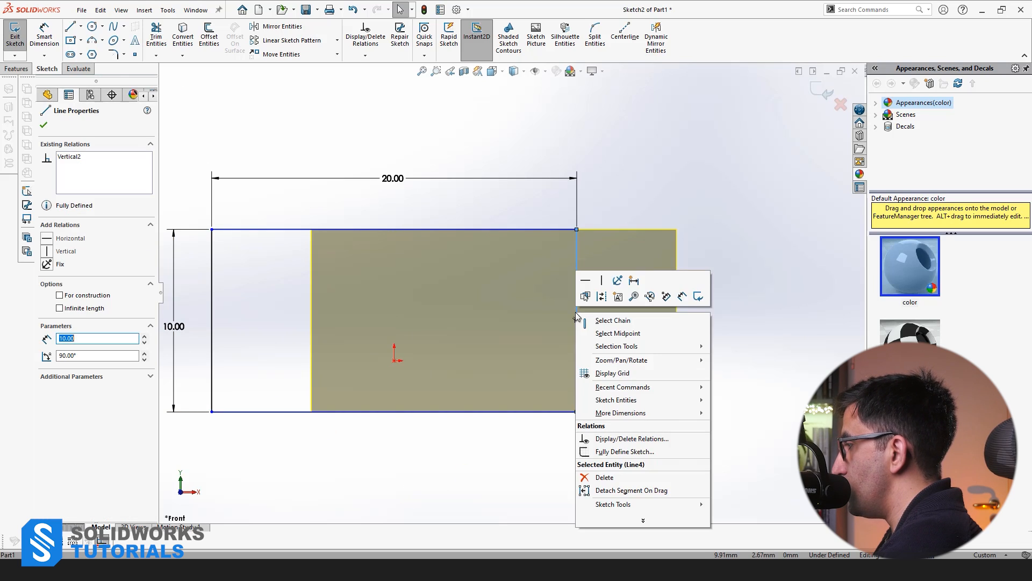
{"action": "left_click", "coordinate": [613, 337]}
{"action": "left_click", "coordinate": [394, 360], "text": "ctrl"}
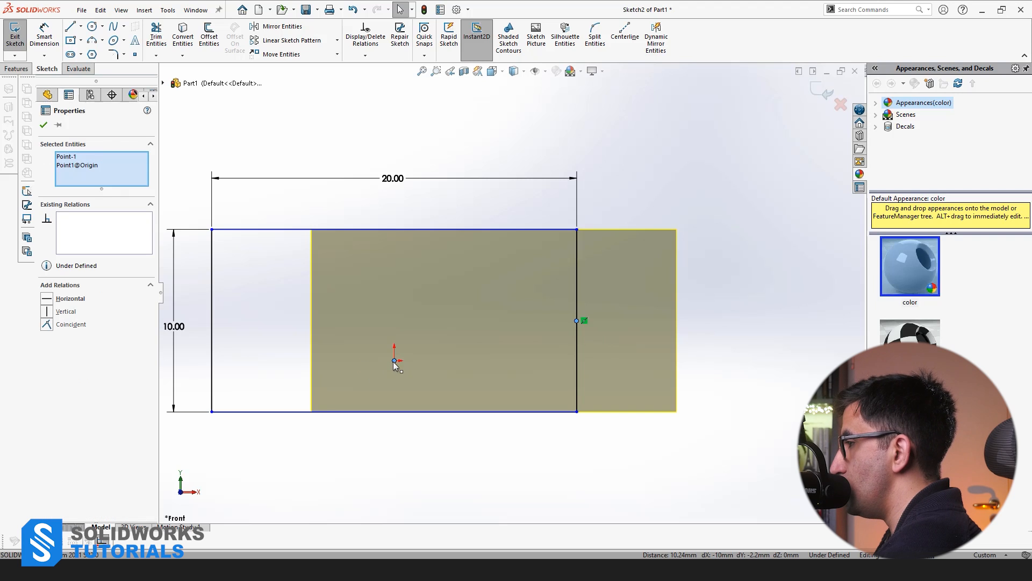
{"action": "left_click", "coordinate": [48, 299]}
{"action": "left_click", "coordinate": [571, 466]}
Exit Sketch2 and rebuild the block with its rectangle centred on the origin
{"action": "scroll", "coordinate": [580, 443], "scroll_direction": "up", "scroll_amount": 2}
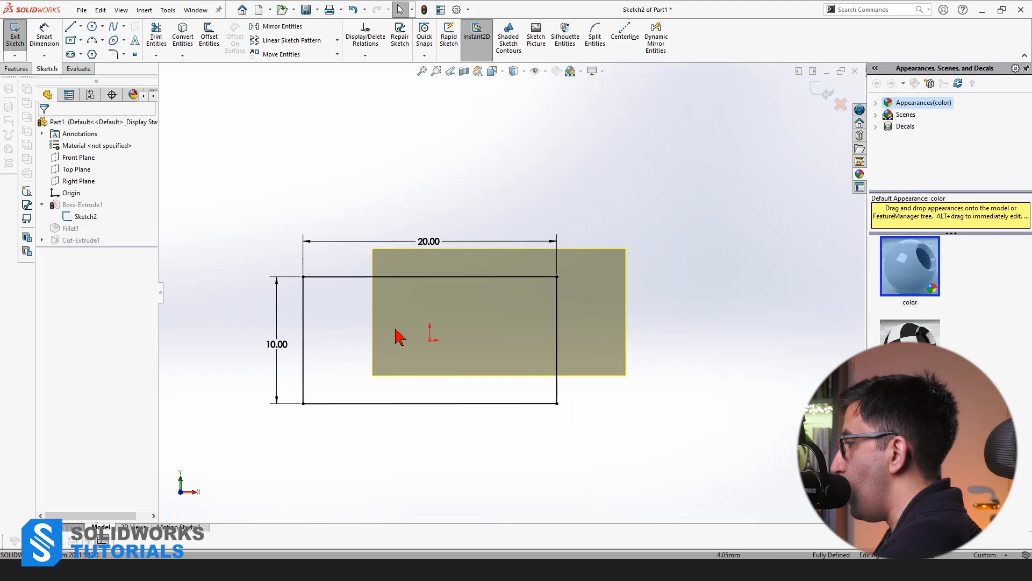
{"action": "scroll", "coordinate": [461, 366], "scroll_direction": "down", "scroll_amount": 2}
{"action": "middle_click_drag", "start_coordinate": [460, 378], "coordinate": [468, 400]}
{"action": "mouse_move", "coordinate": [479, 362]}
{"action": "middle_mouse_down"}
{"action": "mouse_move", "coordinate": [525, 408]}
{"action": "mouse_move", "coordinate": [497, 375]}
{"action": "middle_mouse_up"}
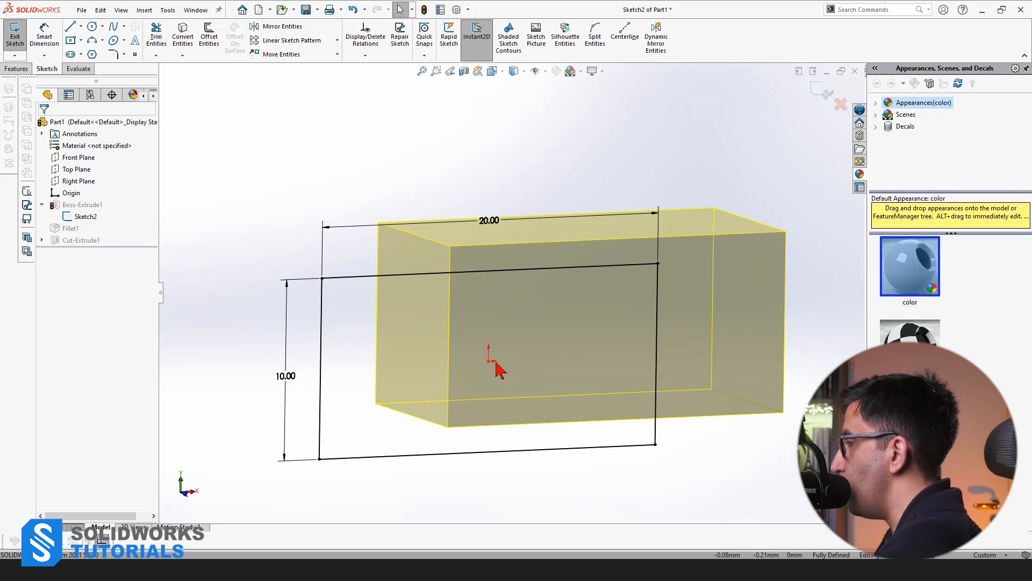
{"action": "left_click", "coordinate": [822, 91]}
{"action": "middle_click_drag", "start_coordinate": [680, 344], "coordinate": [657, 326]}
{"action": "middle_click_drag", "start_coordinate": [515, 381], "coordinate": [550, 375]}
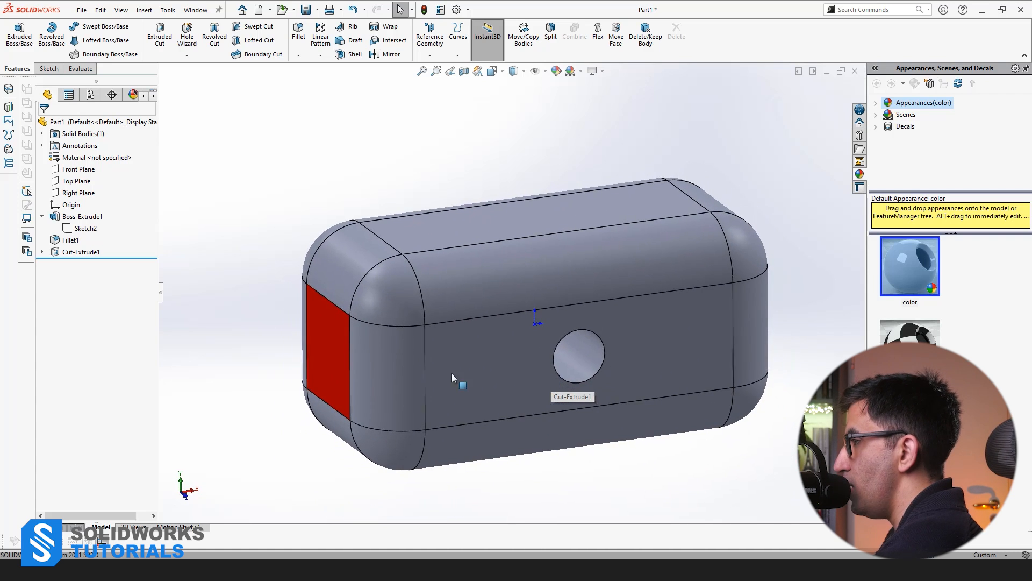
Examine where the Front, Top and Right planes each pass through the rebuilt block
{"action": "left_click", "coordinate": [86, 170]}
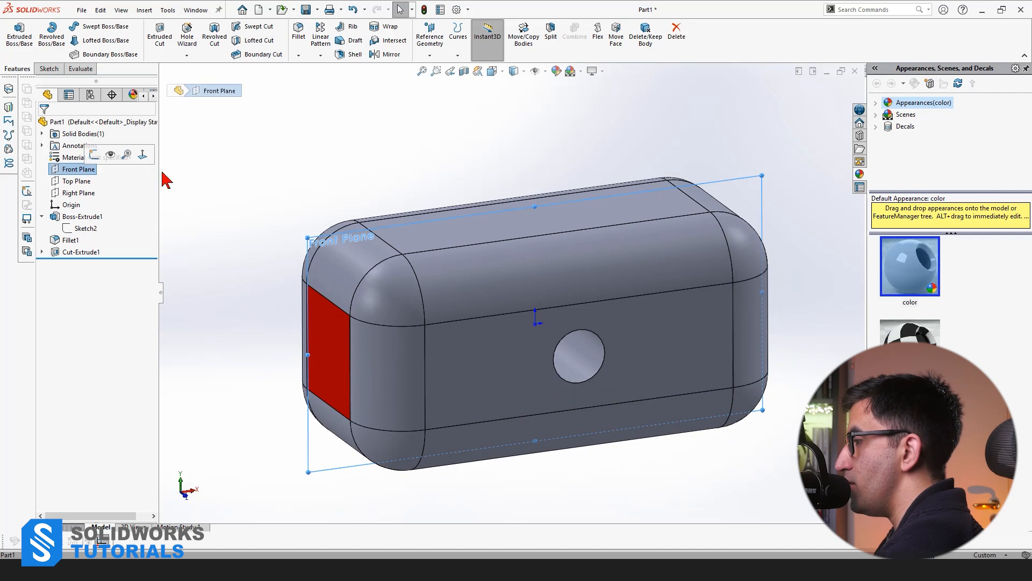
{"action": "middle_click_drag", "start_coordinate": [223, 194], "coordinate": [102, 189]}
{"action": "left_click", "coordinate": [75, 182]}
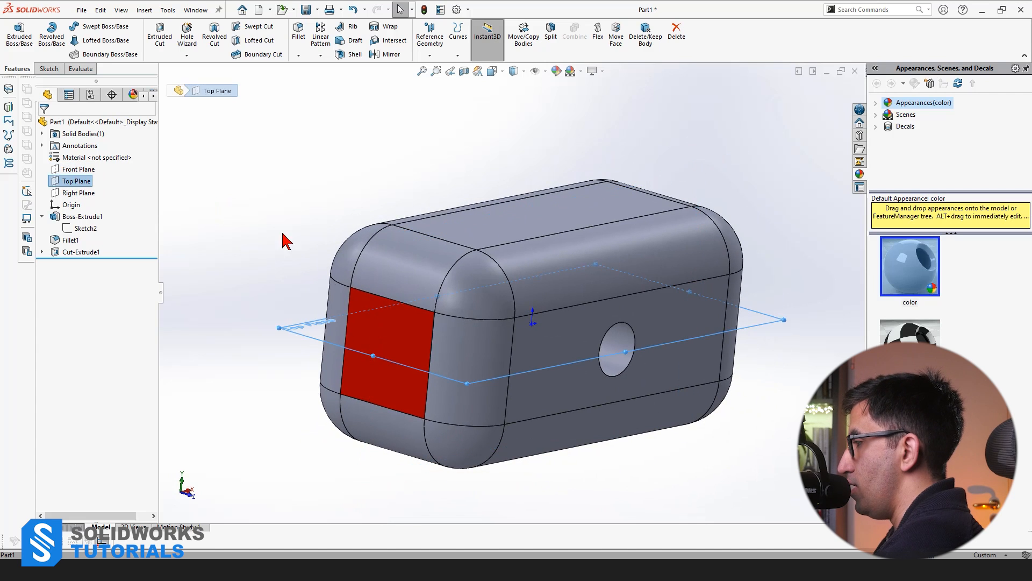
{"action": "middle_click_drag", "start_coordinate": [517, 370], "coordinate": [592, 371]}
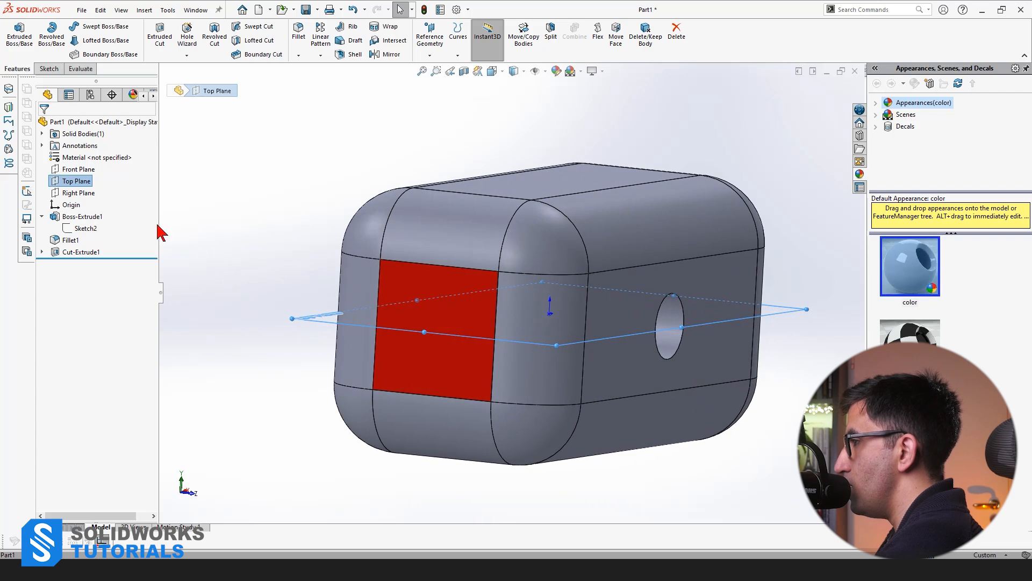
{"action": "left_click", "coordinate": [84, 194]}
{"action": "middle_click_drag", "start_coordinate": [329, 238], "coordinate": [357, 195]}
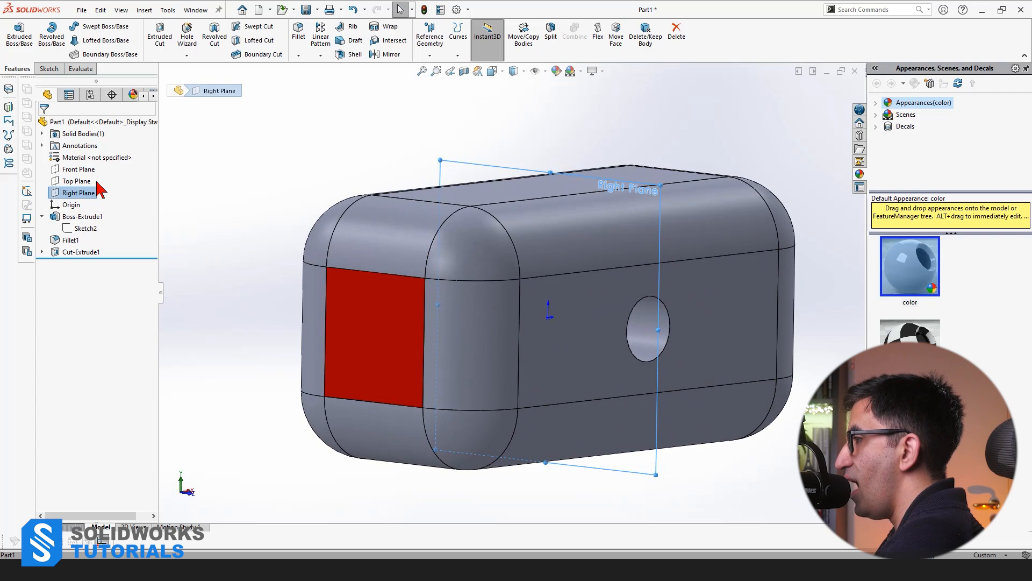
Highlight all three default planes together, examine how they cross the block, and clear the selection
{"action": "left_click", "coordinate": [79, 169], "text": "ctrl"}
{"action": "left_click", "coordinate": [76, 181], "text": "ctrl"}
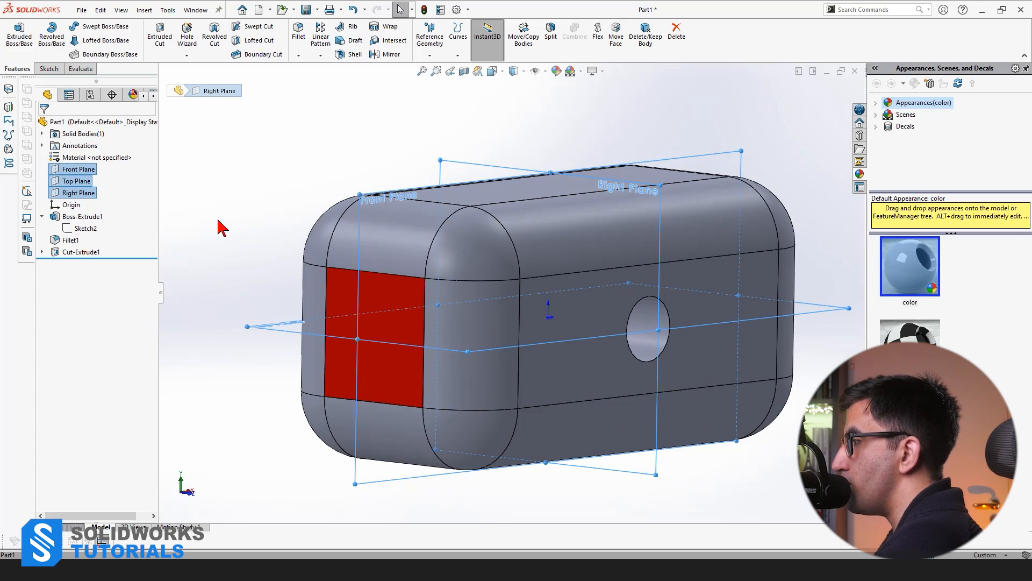
{"action": "scroll", "coordinate": [243, 238], "scroll_direction": "down", "scroll_amount": 3}
{"action": "scroll", "coordinate": [243, 240], "scroll_direction": "up", "scroll_amount": 5}
{"action": "middle_click_drag", "start_coordinate": [242, 240], "coordinate": [670, 323]}
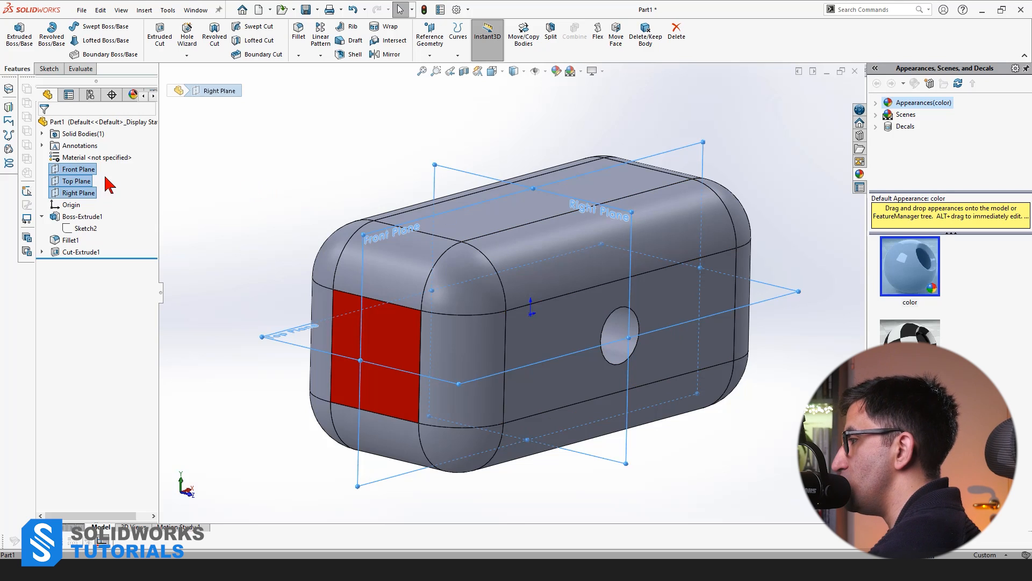
{"action": "left_click", "coordinate": [192, 191]}
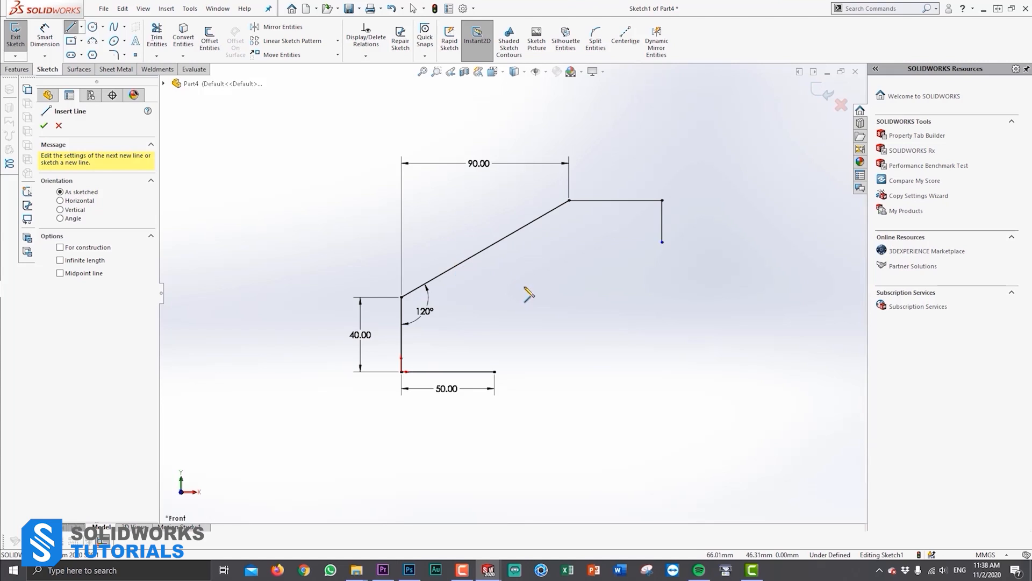
Try an angled line from the free end of the 50 mm line, delete it and restart the Line tool there
{"action": "left_click", "coordinate": [495, 372]}
{"action": "left_click", "coordinate": [643, 285]}
{"action": "key", "text": "Escape"}
{"action": "left_click", "coordinate": [585, 319]}
{"action": "key", "text": "Delete"}
{"action": "key", "text": "l"}
{"action": "left_click", "coordinate": [494, 371]}
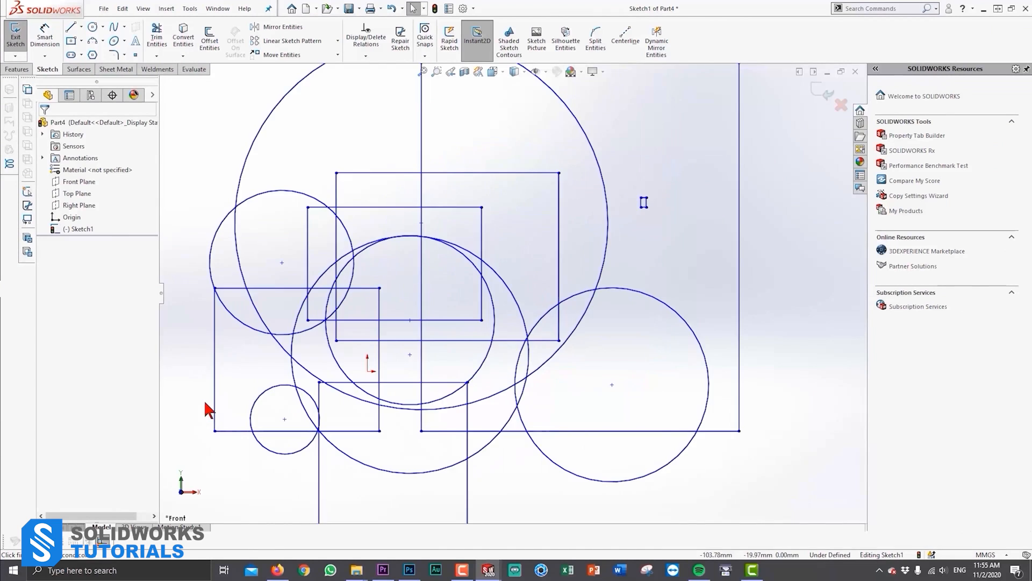
Start a line in the empty area to the left of the overlapping circles and rectangles
{"action": "left_click", "coordinate": [217, 235]}
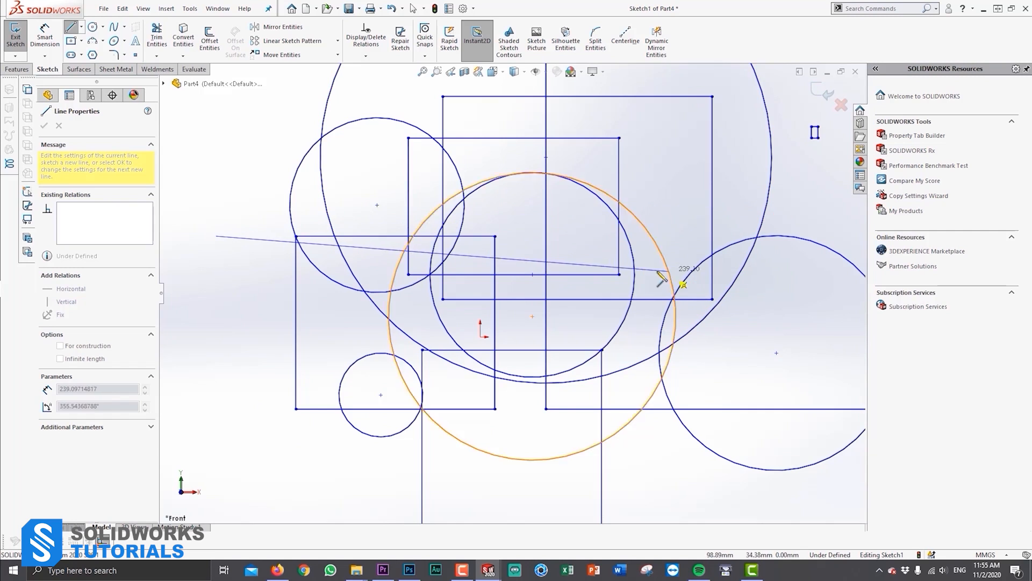
{"action": "scroll", "coordinate": [695, 321], "scroll_direction": "down", "scroll_amount": 5}
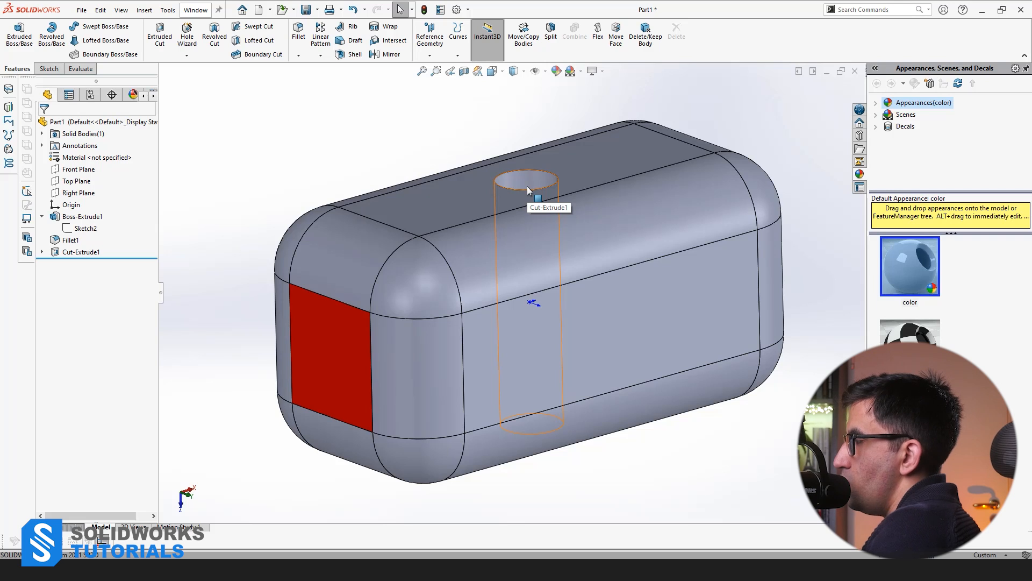
Examine the circular edge of the block's through hole from several angles
{"action": "middle_click_drag", "start_coordinate": [528, 184], "coordinate": [553, 250]}
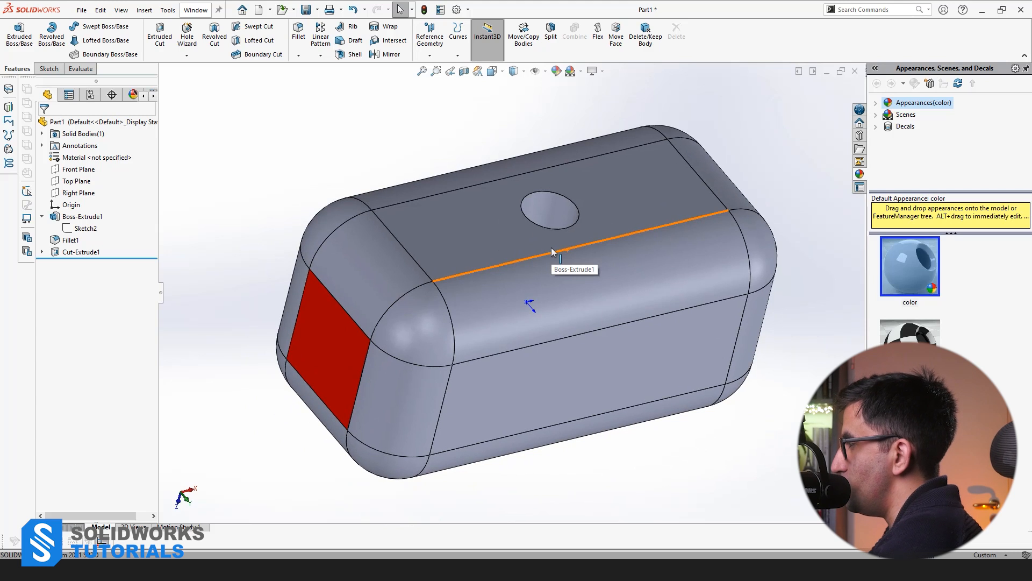
{"action": "left_click", "coordinate": [572, 224]}
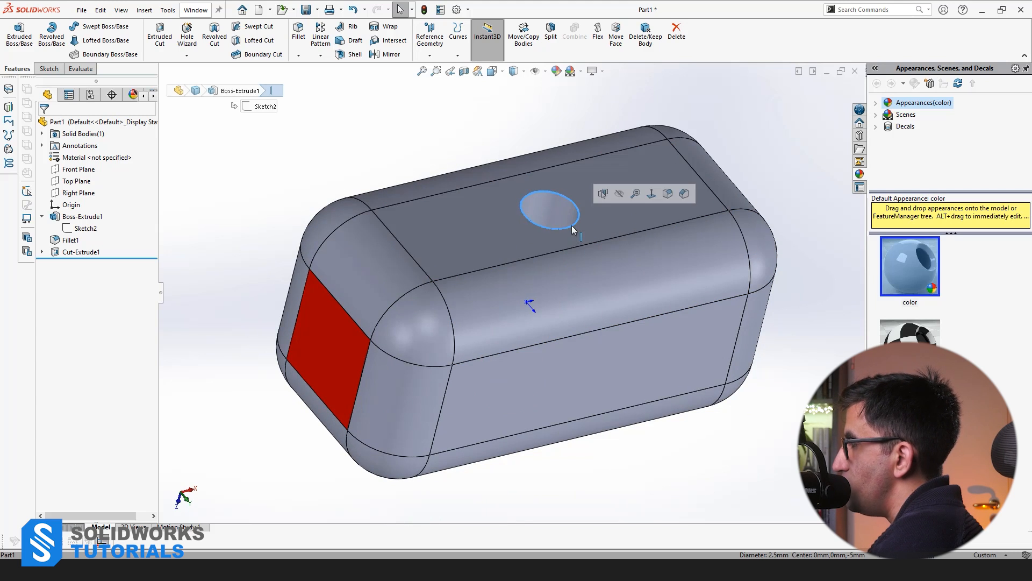
{"action": "middle_click_drag", "start_coordinate": [572, 225], "coordinate": [531, 276]}
{"action": "scroll", "coordinate": [487, 183], "scroll_direction": "up", "scroll_amount": 2}
{"action": "middle_click_drag", "start_coordinate": [487, 183], "coordinate": [444, 127]}
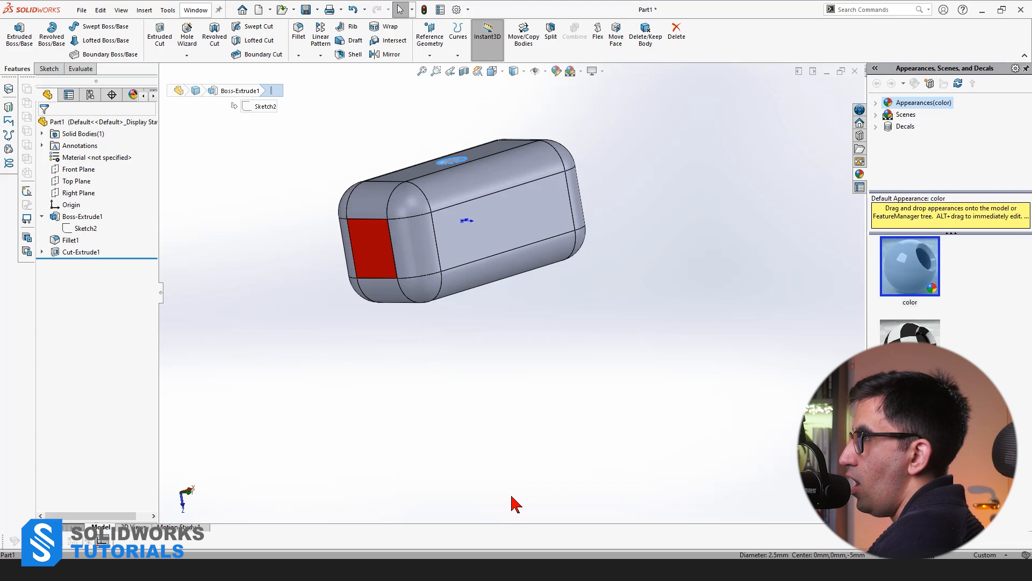
{"action": "left_click", "coordinate": [257, 301]}
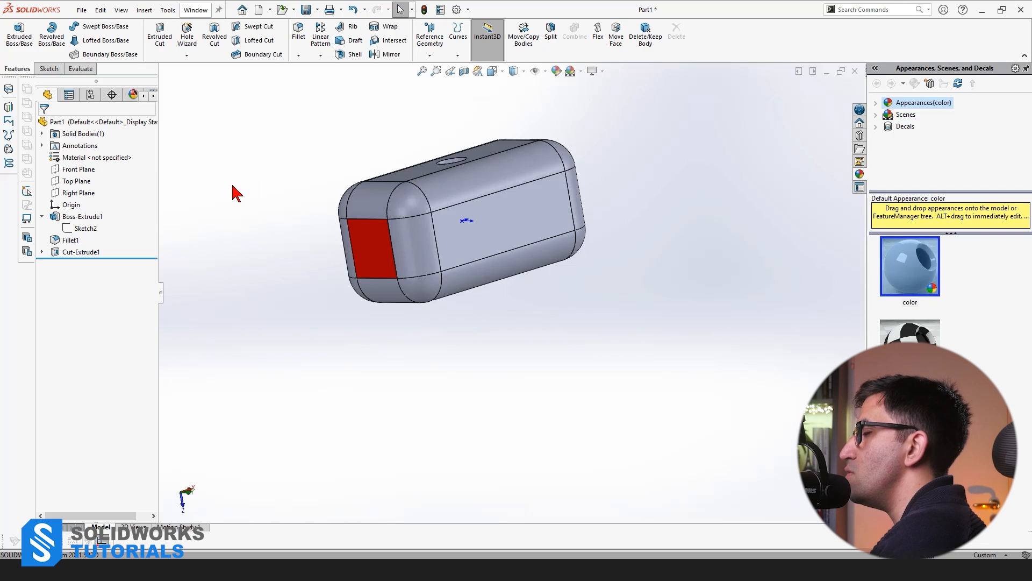
{"action": "left_click", "coordinate": [76, 181]}
{"action": "left_click", "coordinate": [90, 168]}
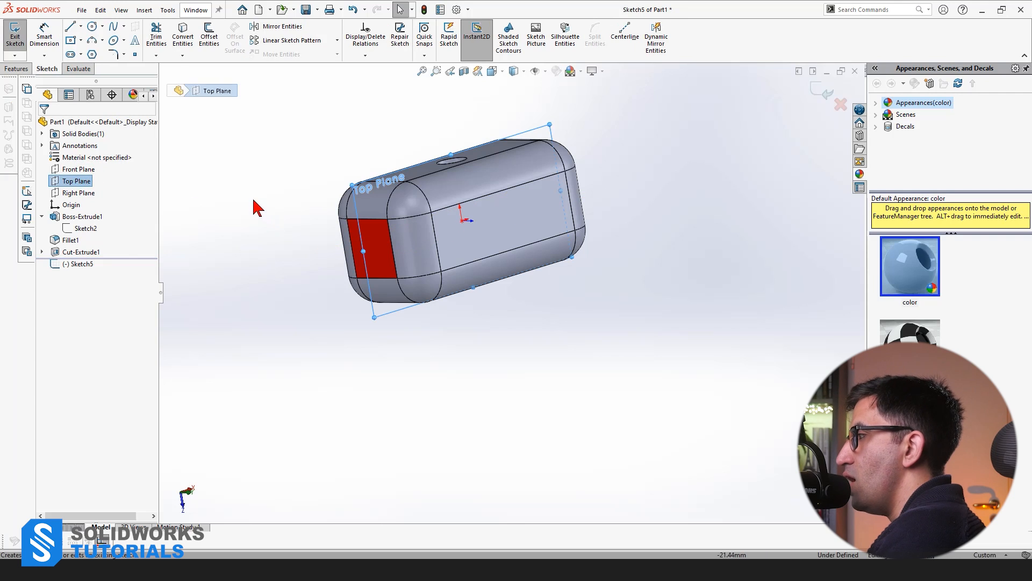
{"action": "left_click", "coordinate": [840, 104]}
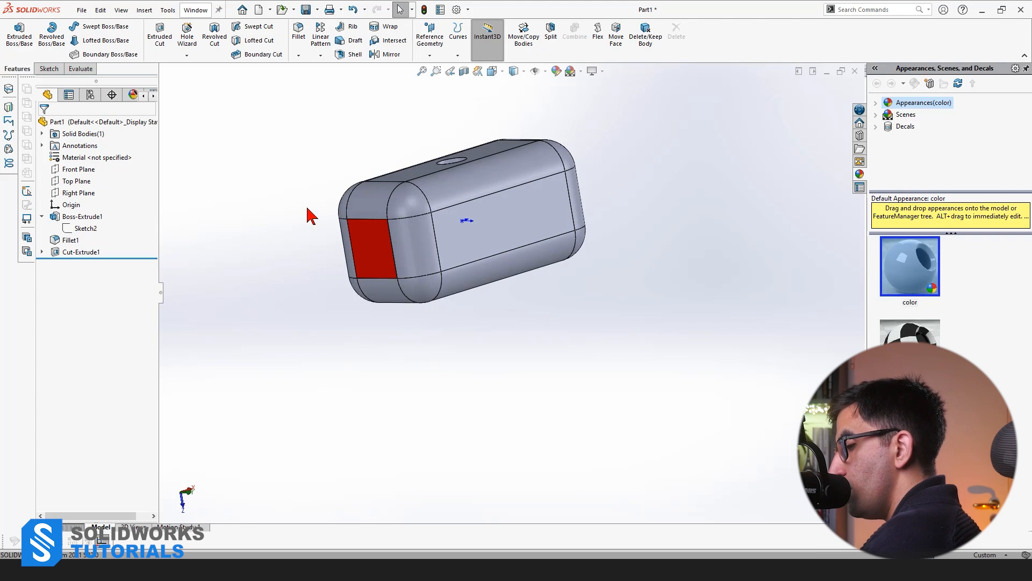
Orient the model to the top view and apply a planar section view through the Top Plane with zero offset
{"action": "key", "text": "ctrl+5"}
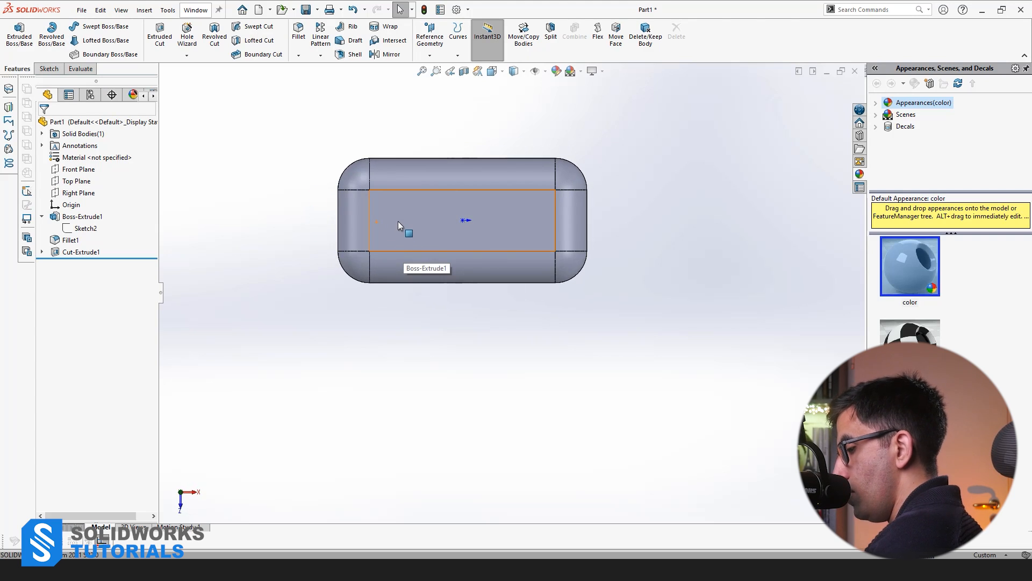
{"action": "key", "text": "f"}
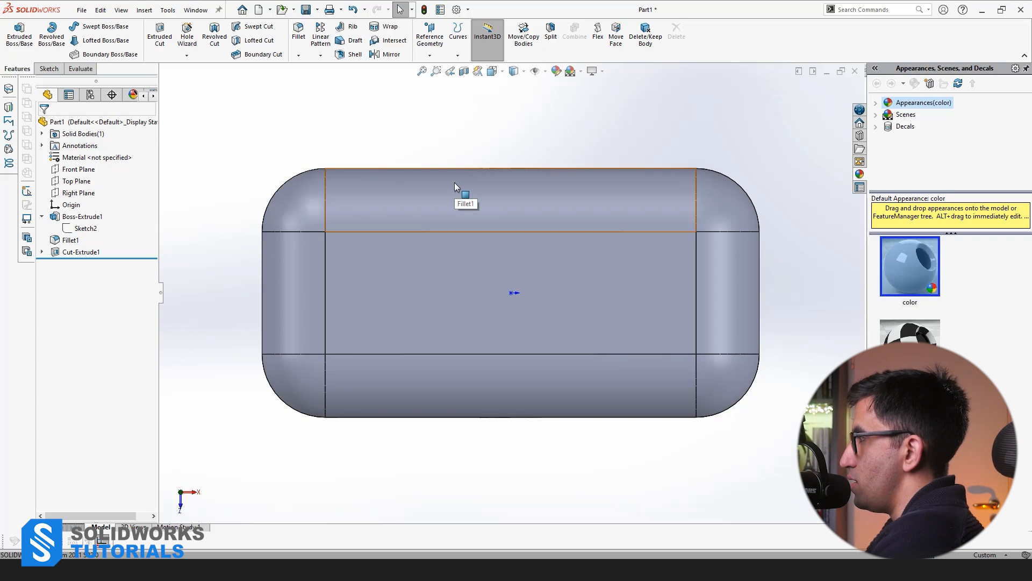
{"action": "left_click", "coordinate": [77, 181]}
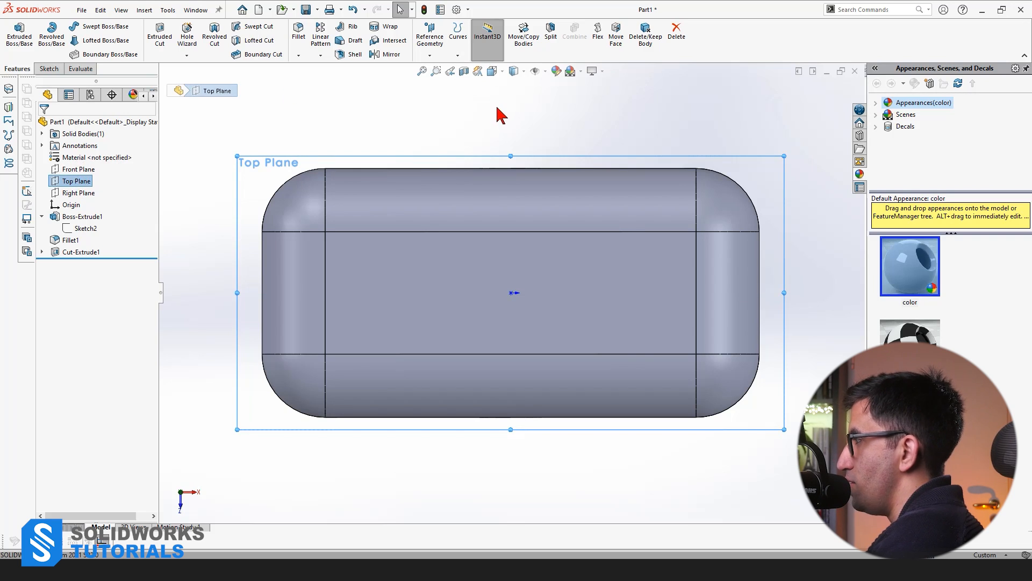
{"action": "left_click", "coordinate": [464, 73]}
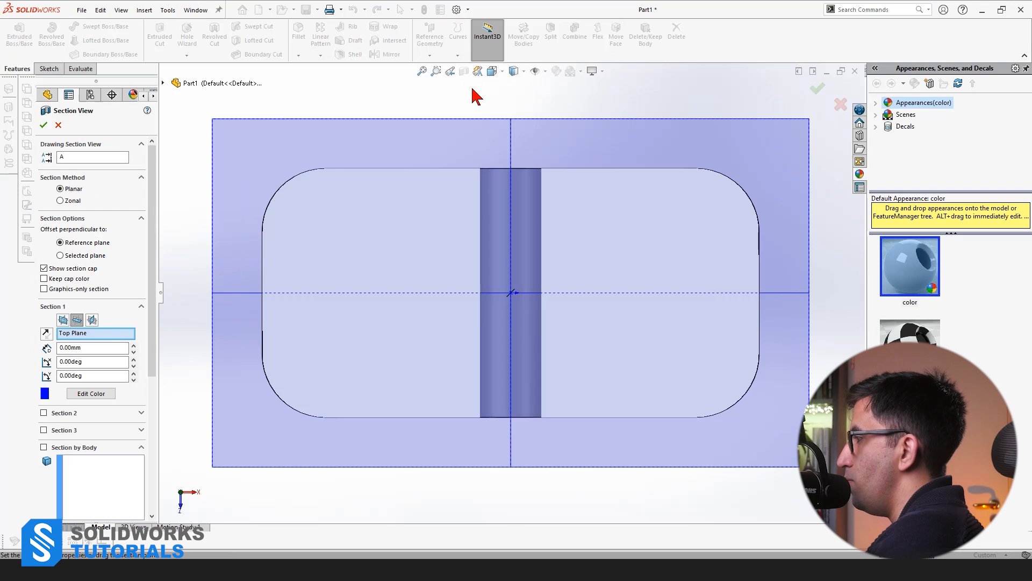
{"action": "left_click", "coordinate": [44, 125]}
{"action": "scroll", "coordinate": [508, 231], "scroll_direction": "up", "scroll_amount": 3}
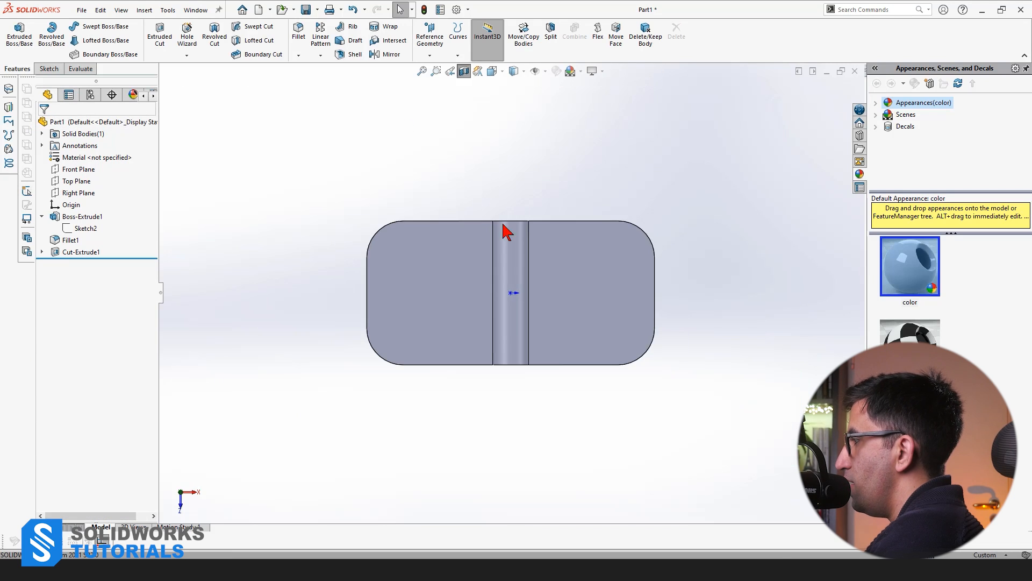
{"action": "scroll", "coordinate": [532, 359], "scroll_direction": "down", "scroll_amount": 2}
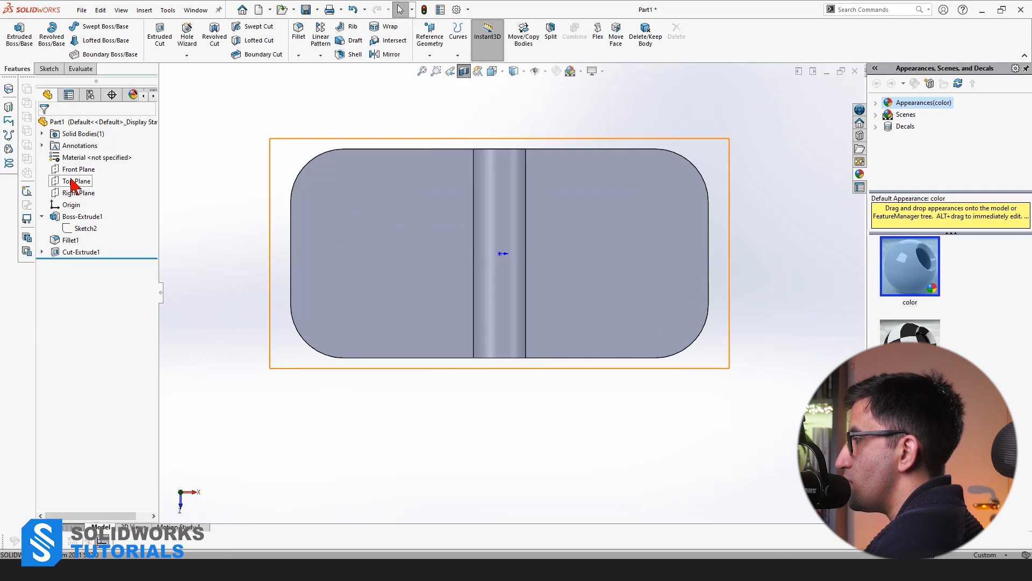
Sketch a corner rectangle on the Top Plane, about 1.25 by 30 mm, from the hole centre on the block's upper edge to below the block
{"action": "left_click", "coordinate": [75, 182]}
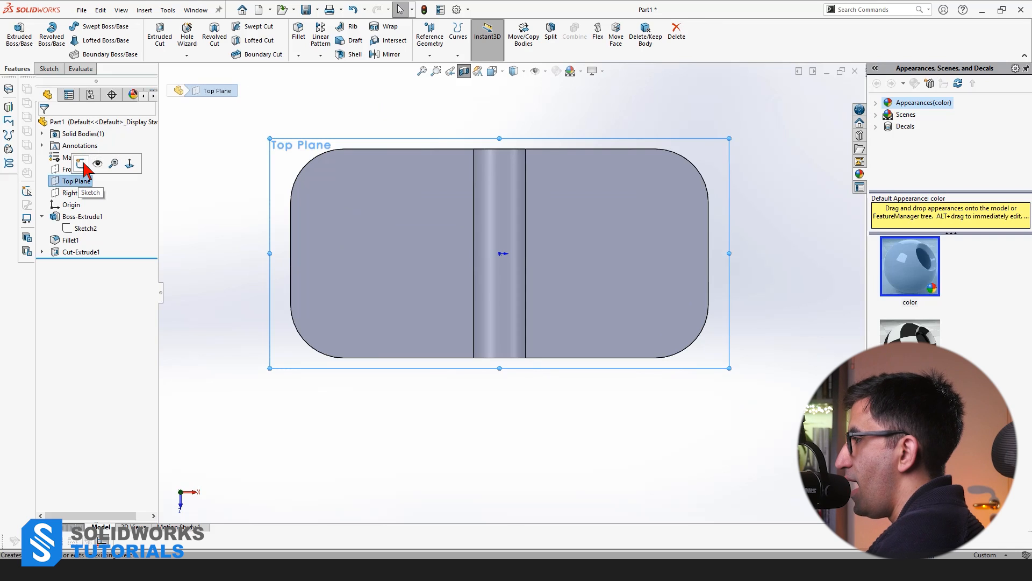
{"action": "left_click", "coordinate": [82, 163]}
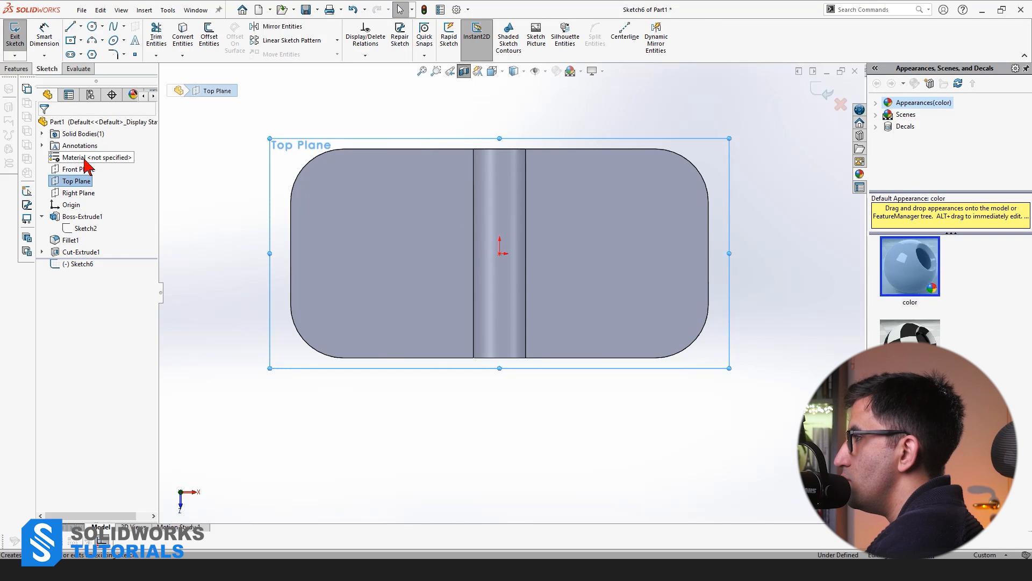
{"action": "left_click", "coordinate": [81, 40]}
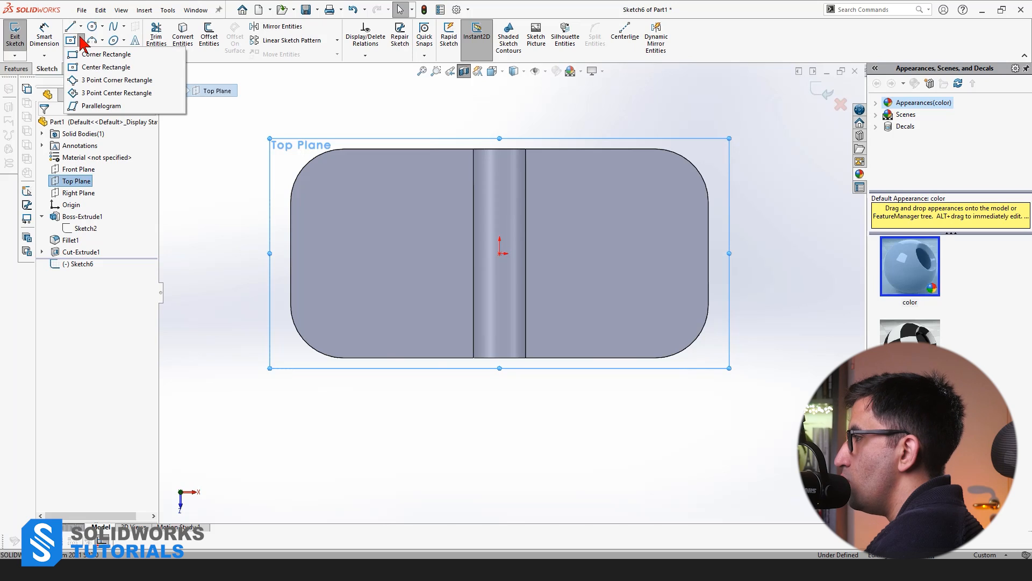
{"action": "left_click", "coordinate": [87, 54]}
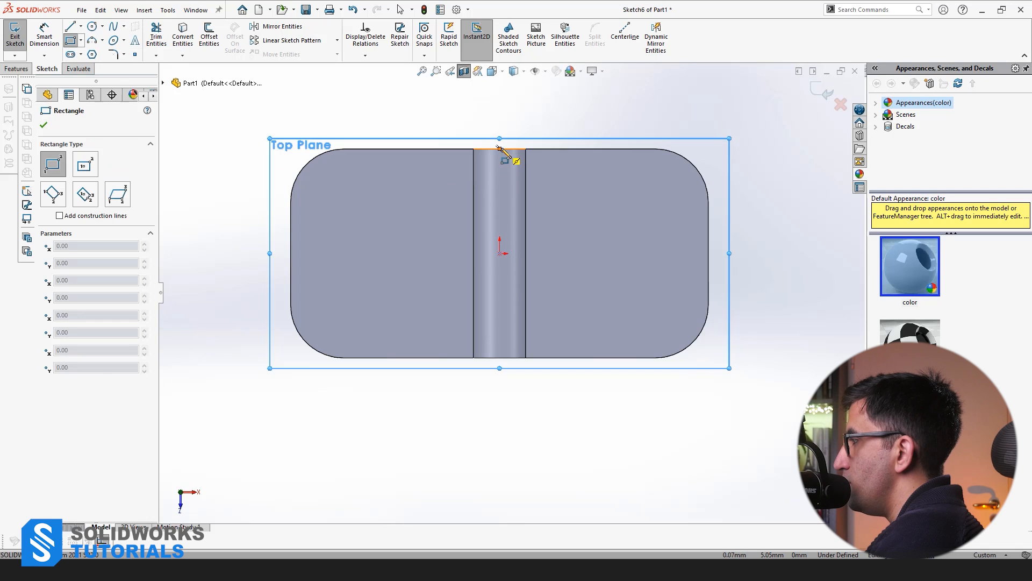
{"action": "left_click", "coordinate": [500, 148]}
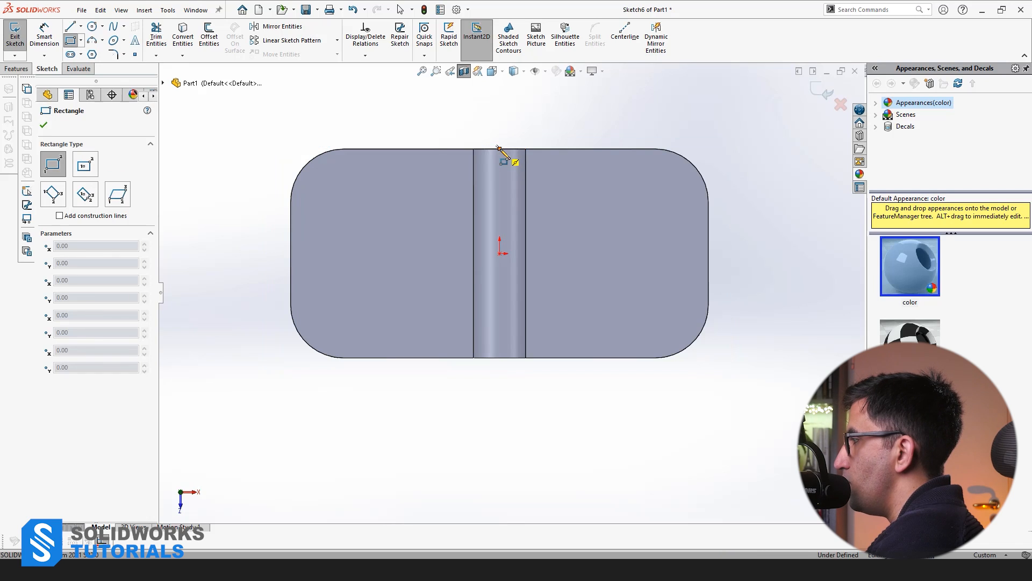
{"action": "scroll", "coordinate": [564, 295], "scroll_direction": "up", "scroll_amount": 5}
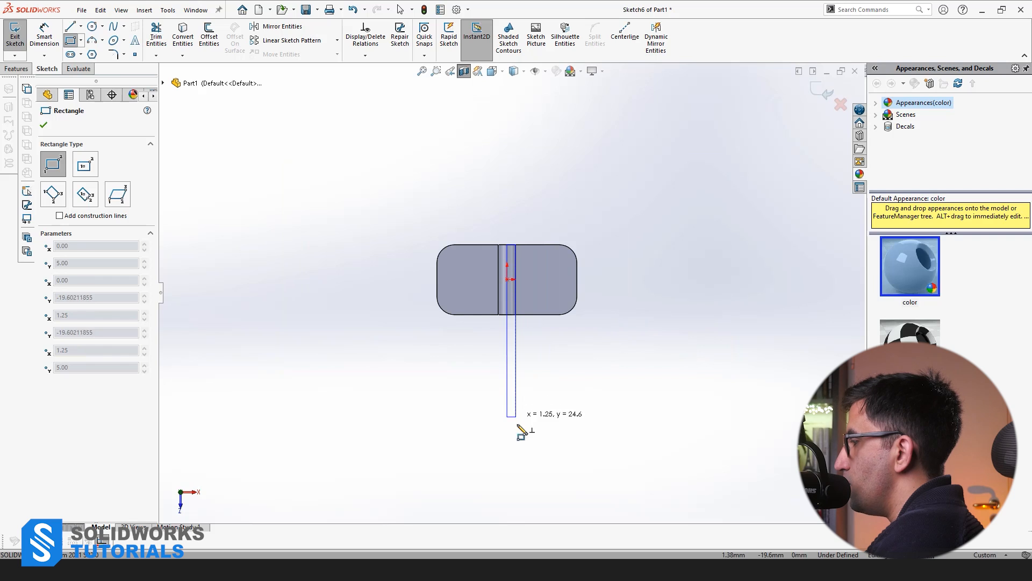
{"action": "left_click", "coordinate": [516, 455]}
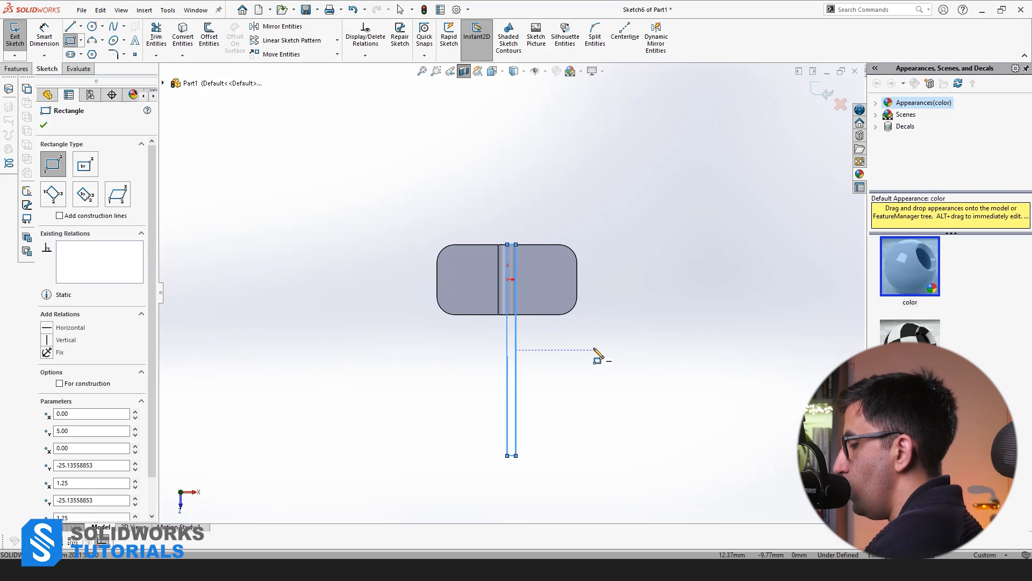
{"action": "key", "text": "Escape"}
Dimension the width of the narrow rectangle along its short upper edge
{"action": "scroll", "coordinate": [517, 465], "scroll_direction": "down", "scroll_amount": 3}
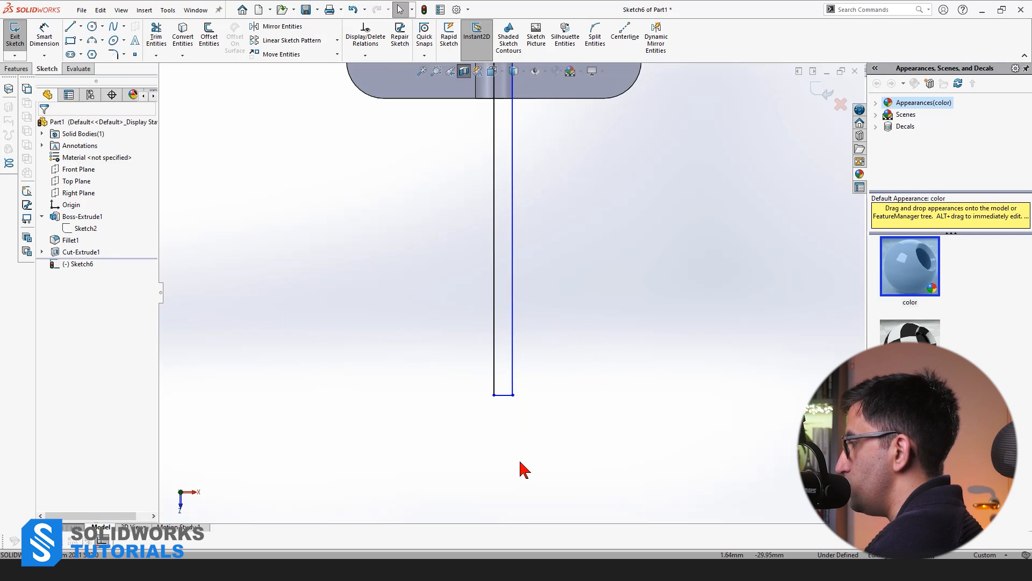
{"action": "scroll", "coordinate": [549, 279], "scroll_direction": "up", "scroll_amount": 3}
{"action": "scroll", "coordinate": [532, 162], "scroll_direction": "down", "scroll_amount": 3}
{"action": "scroll", "coordinate": [493, 184], "scroll_direction": "down", "scroll_amount": 5}
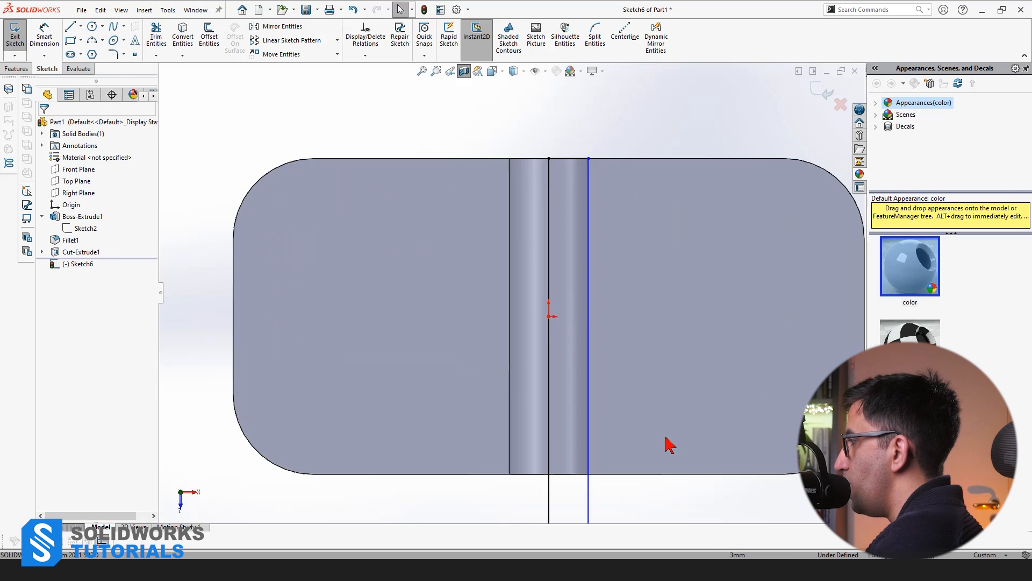
{"action": "right_click_drag", "start_coordinate": [653, 434], "coordinate": [650, 371]}
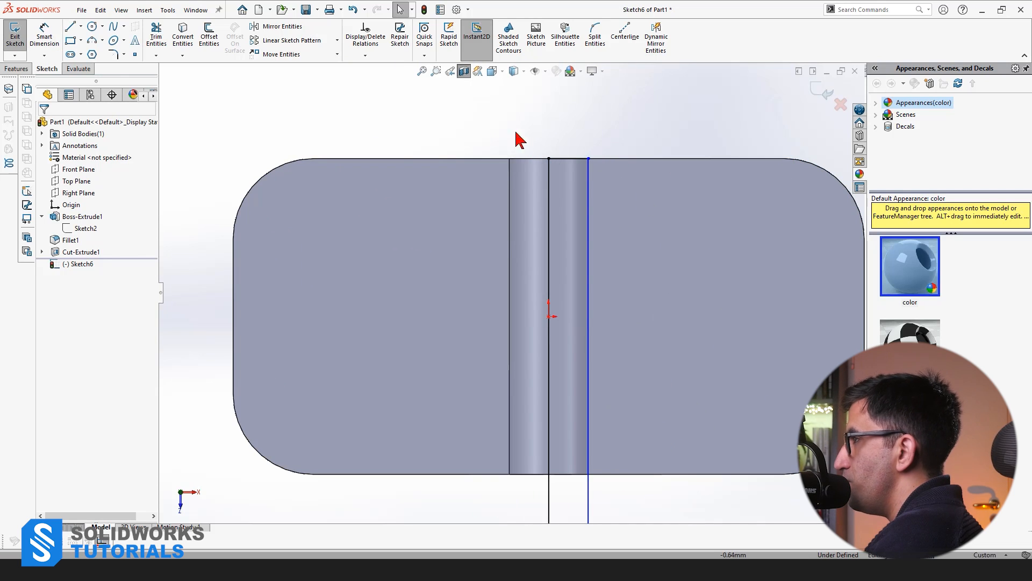
{"action": "left_click", "coordinate": [59, 38]}
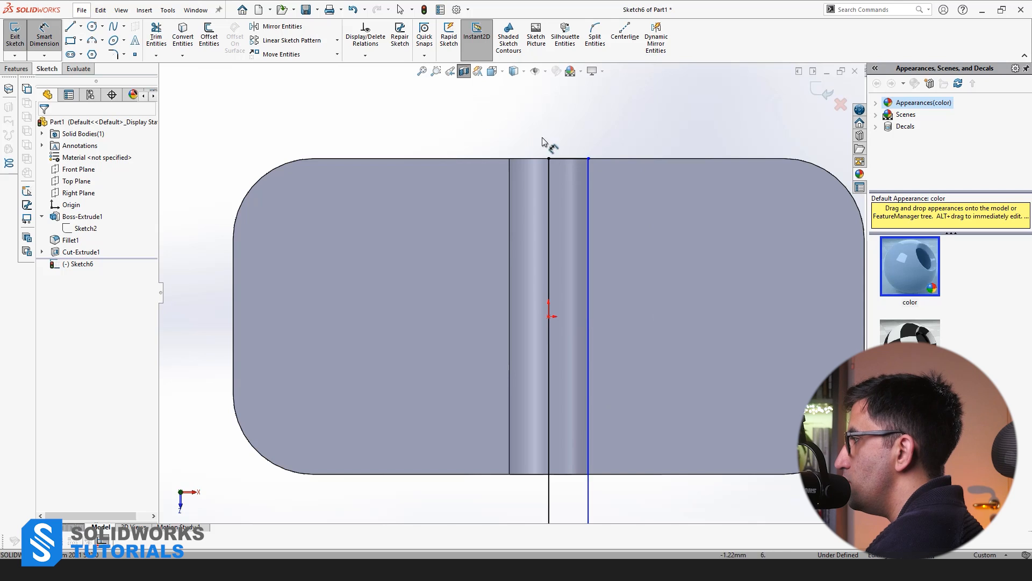
{"action": "left_click", "coordinate": [569, 158]}
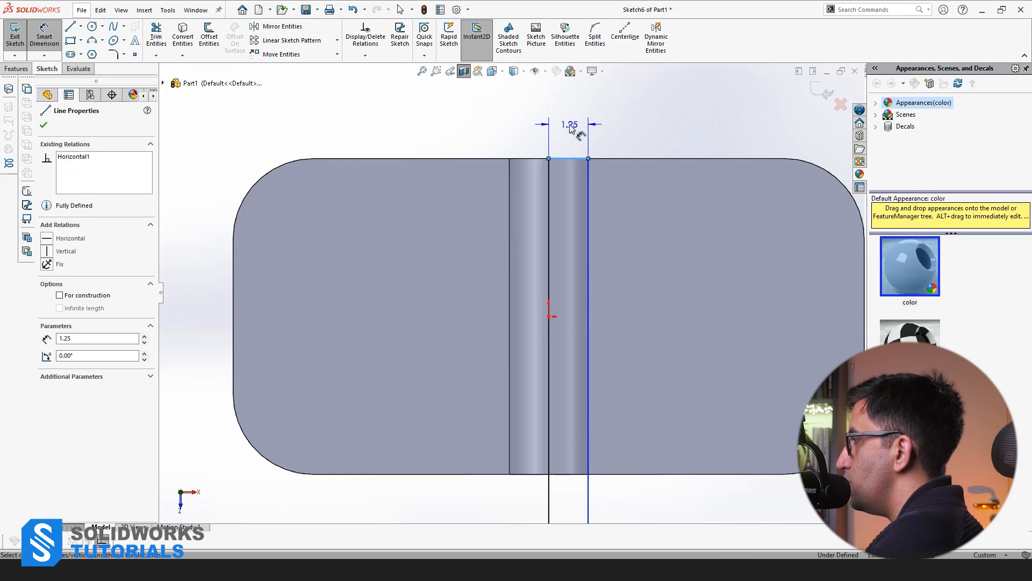
{"action": "left_click", "coordinate": [576, 142]}
{"action": "left_click", "coordinate": [524, 116]}
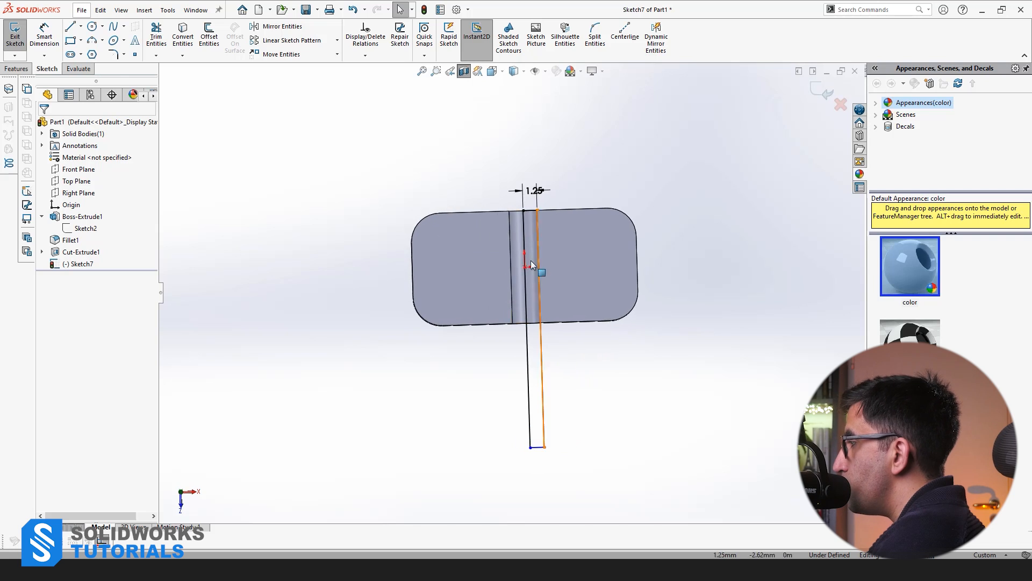
Return to the top view and dimension the rectangle's long side as 31 mm
{"action": "mouse_move", "coordinate": [566, 382]}
{"action": "middle_mouse_down"}
{"action": "mouse_move", "coordinate": [546, 462]}
{"action": "mouse_move", "coordinate": [731, 444]}
{"action": "mouse_move", "coordinate": [757, 467]}
{"action": "middle_mouse_up"}
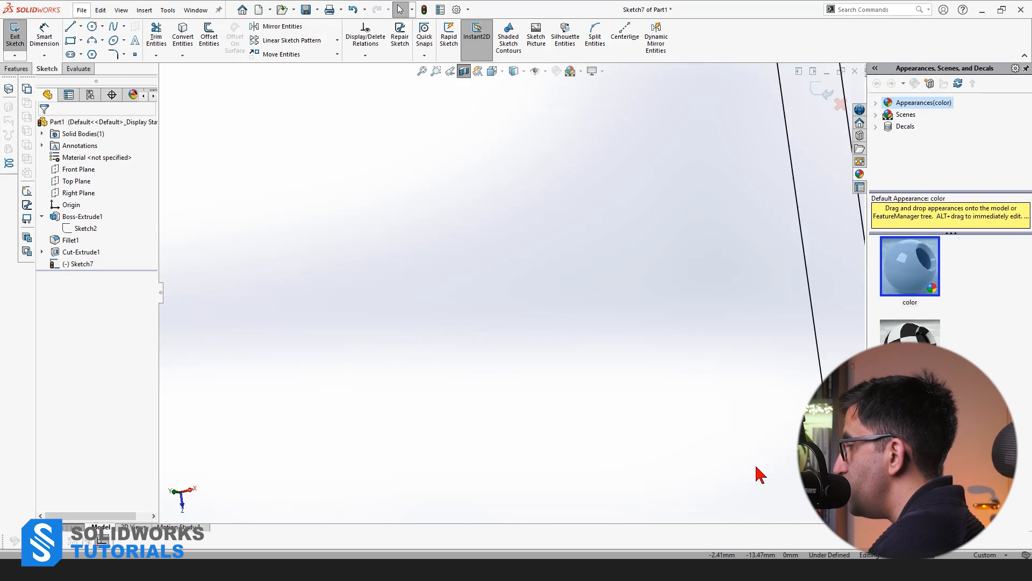
{"action": "scroll", "coordinate": [620, 459], "scroll_direction": "up", "scroll_amount": 3}
{"action": "scroll", "coordinate": [465, 449], "scroll_direction": "up", "scroll_amount": 1}
{"action": "key", "text": "ctrl+8"}
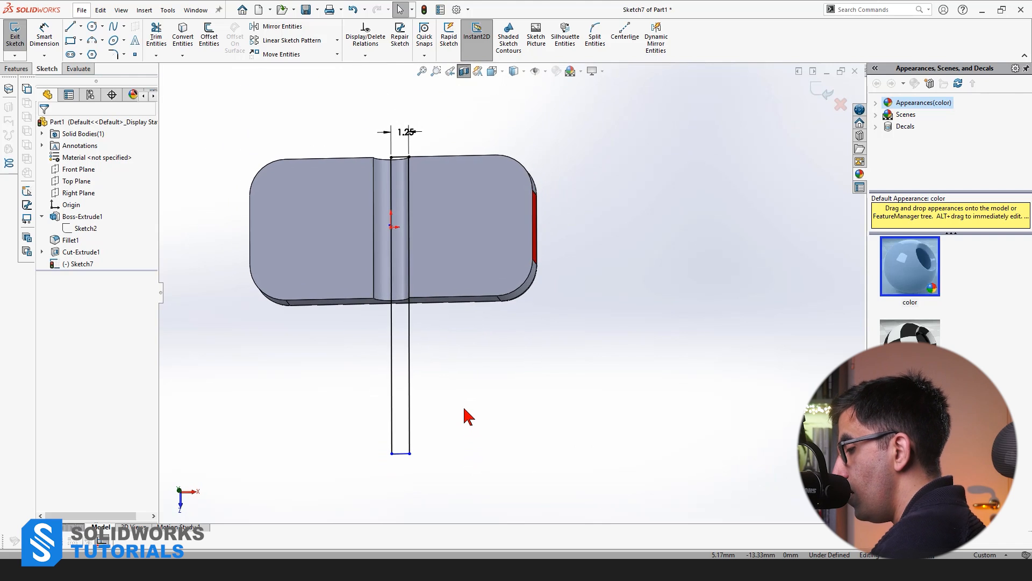
{"action": "key", "text": "ctrl+5"}
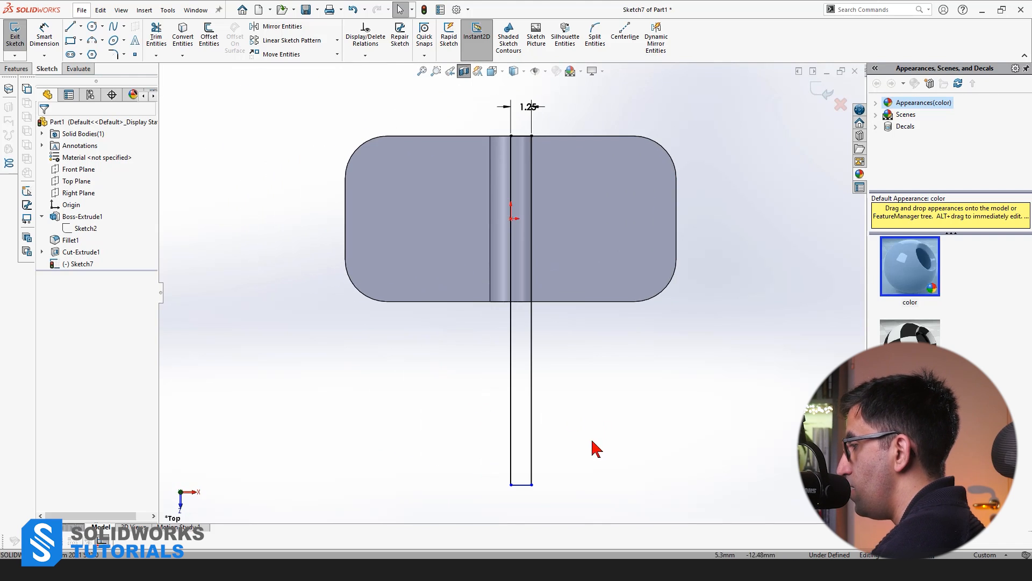
{"action": "left_click", "coordinate": [53, 46]}
{"action": "left_click", "coordinate": [531, 285]}
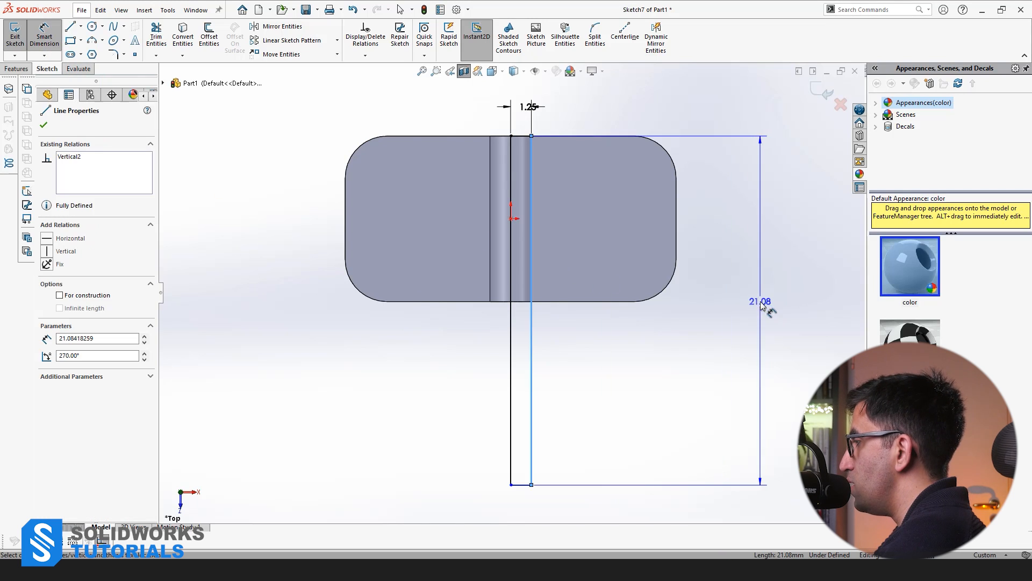
{"action": "left_click", "coordinate": [762, 305]}
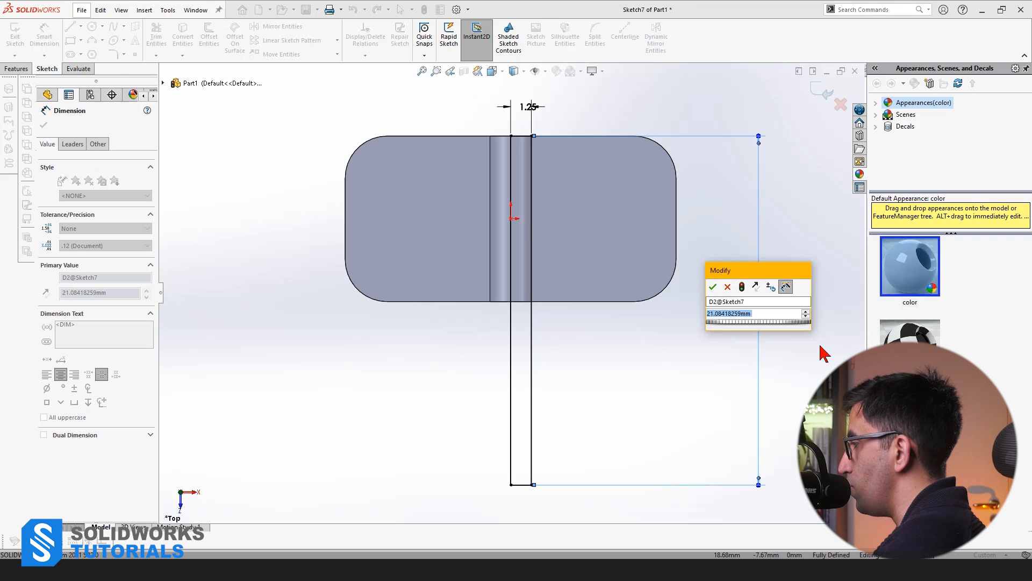
{"action": "type", "text": "31"}
{"action": "key", "text": "Return"}
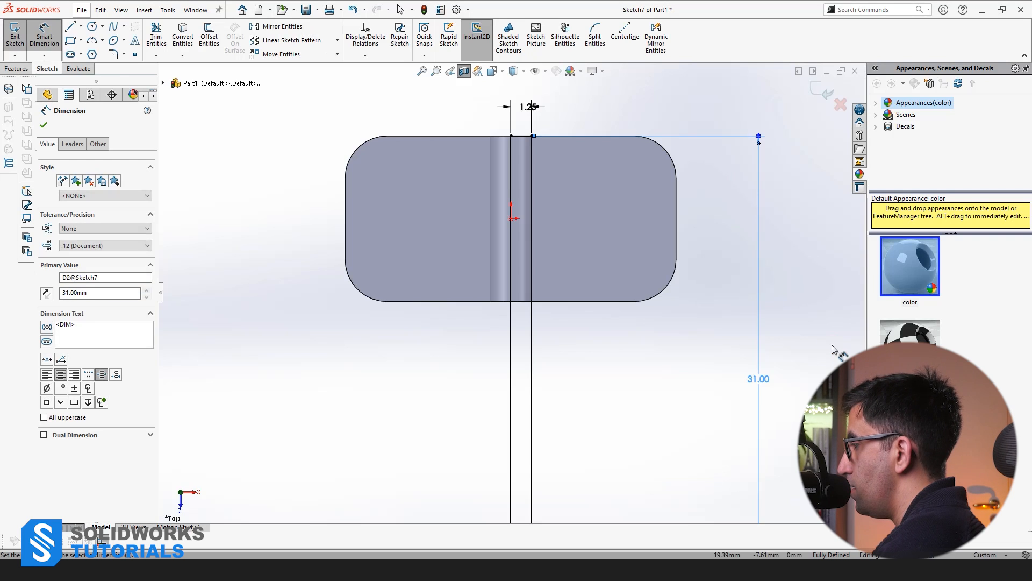
Start a Revolved Boss from the rectangle, using its long edge along the hole's centre as the axis of revolution
{"action": "scroll", "coordinate": [466, 350], "scroll_direction": "up", "scroll_amount": 5}
{"action": "scroll", "coordinate": [532, 322], "scroll_direction": "down", "scroll_amount": 4}
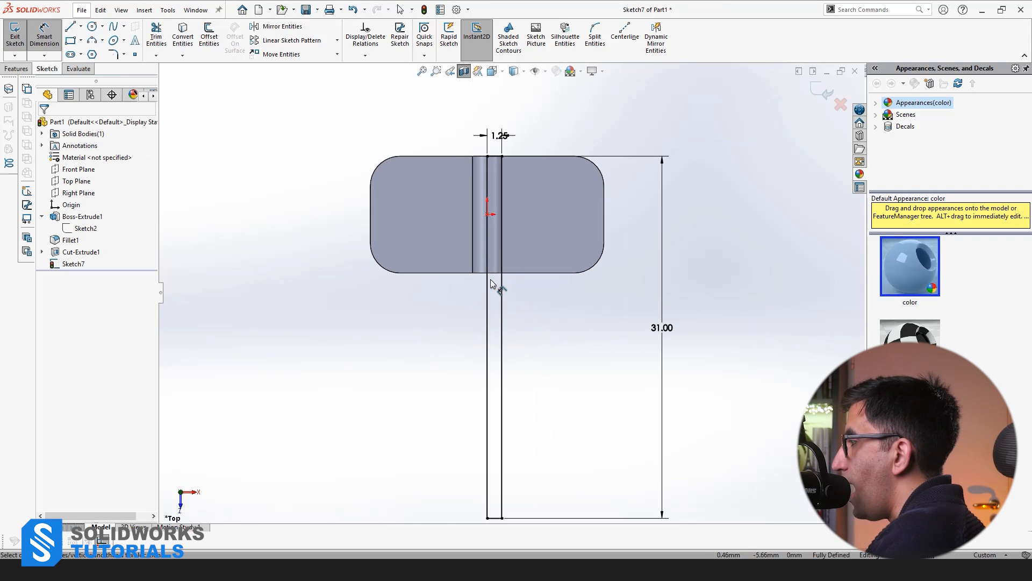
{"action": "scroll", "coordinate": [502, 260], "scroll_direction": "up", "scroll_amount": 1}
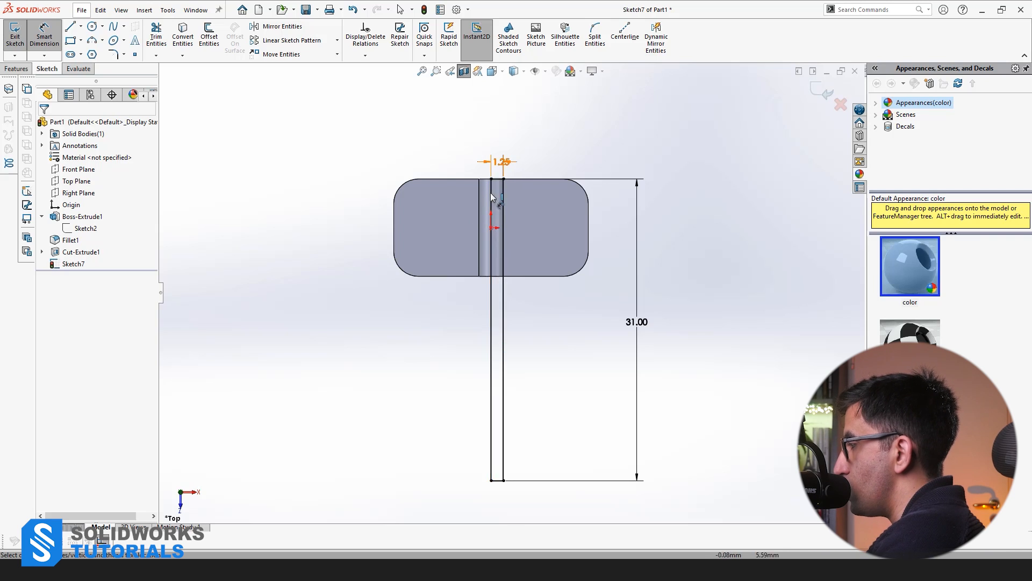
{"action": "left_click", "coordinate": [3, 73]}
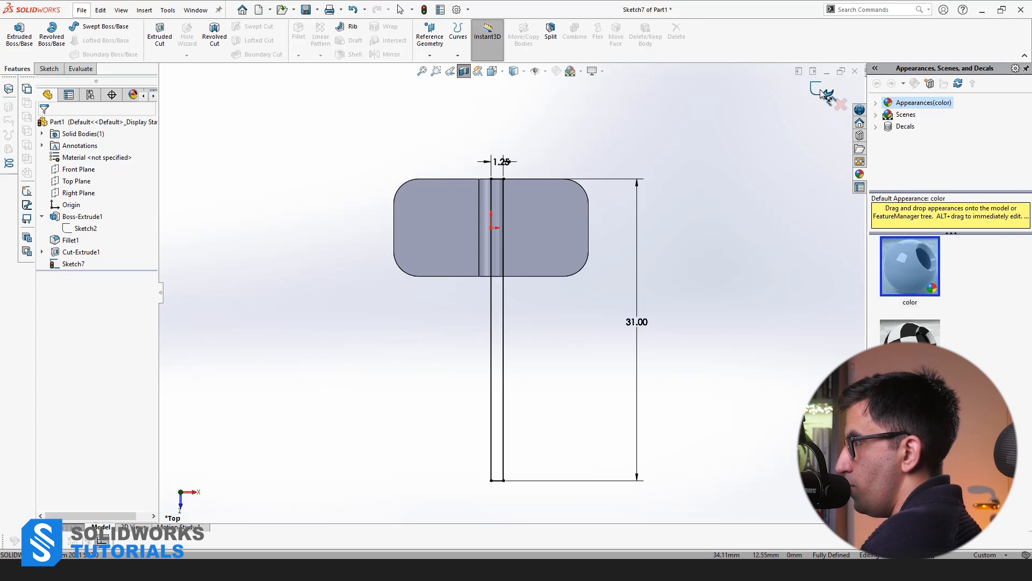
{"action": "left_click", "coordinate": [51, 35]}
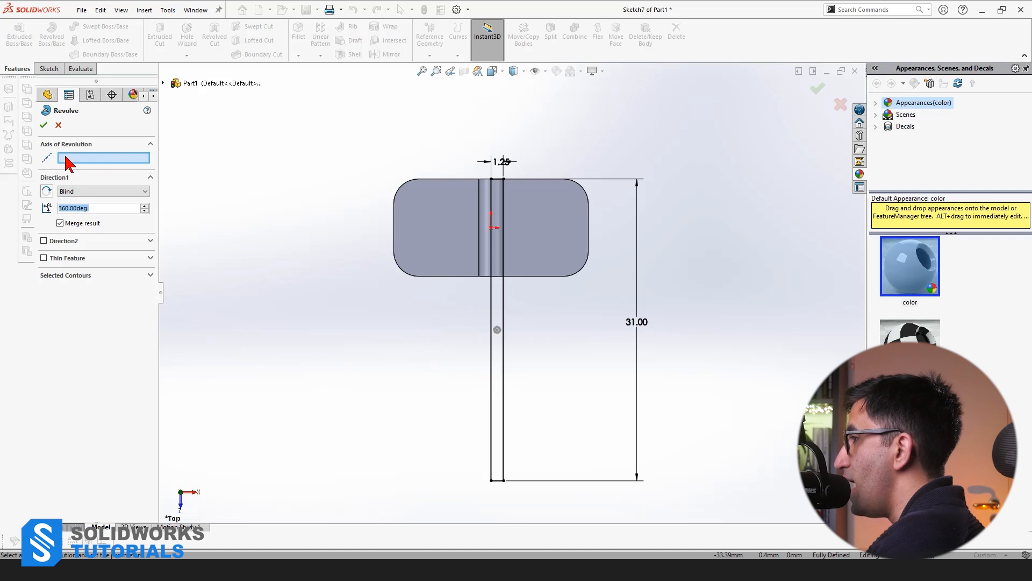
{"action": "scroll", "coordinate": [415, 298], "scroll_direction": "down", "scroll_amount": 2}
{"action": "middle_click_drag", "start_coordinate": [396, 286], "coordinate": [419, 284]}
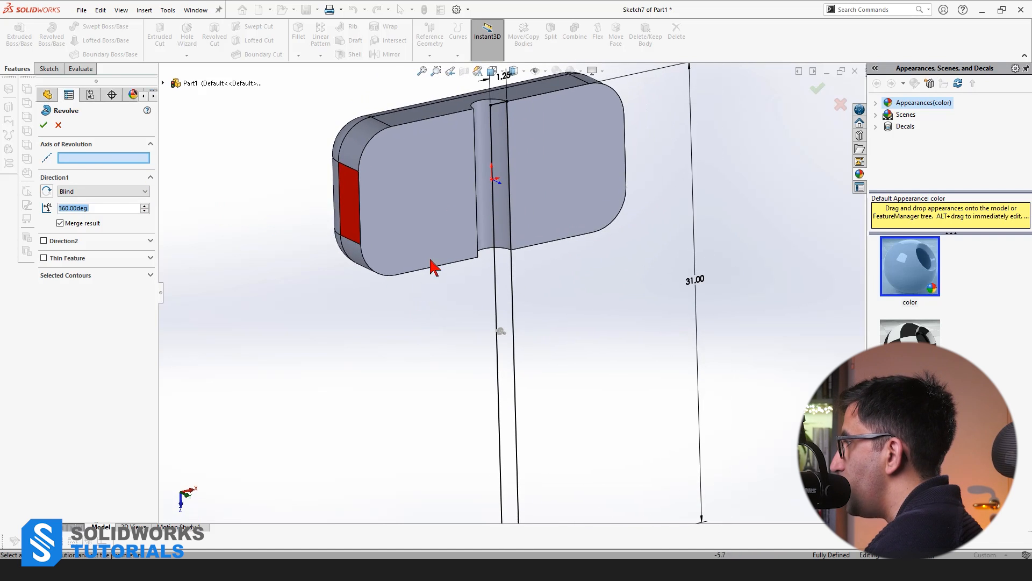
{"action": "scroll", "coordinate": [516, 104], "scroll_direction": "down", "scroll_amount": 4}
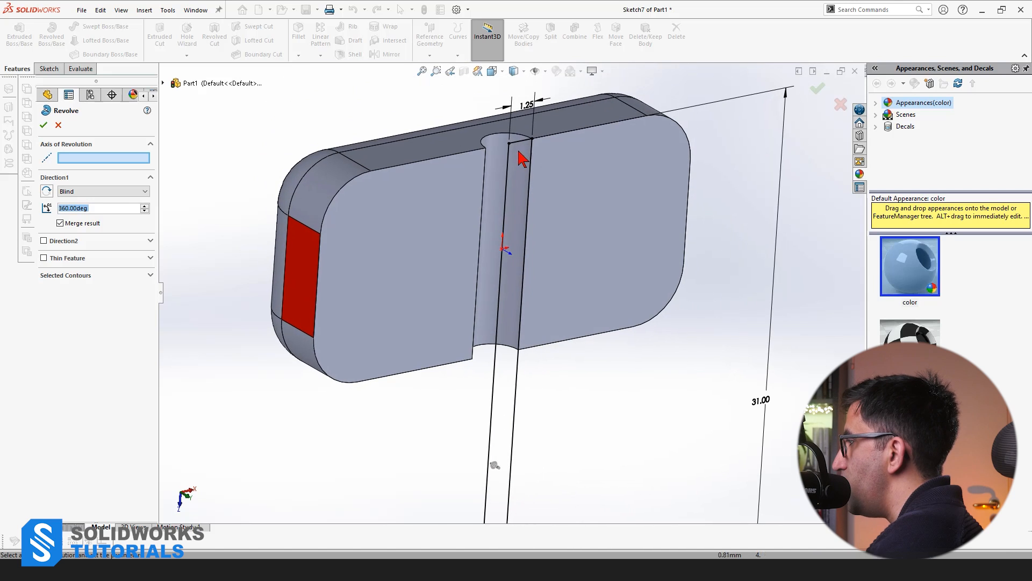
{"action": "left_click", "coordinate": [508, 163]}
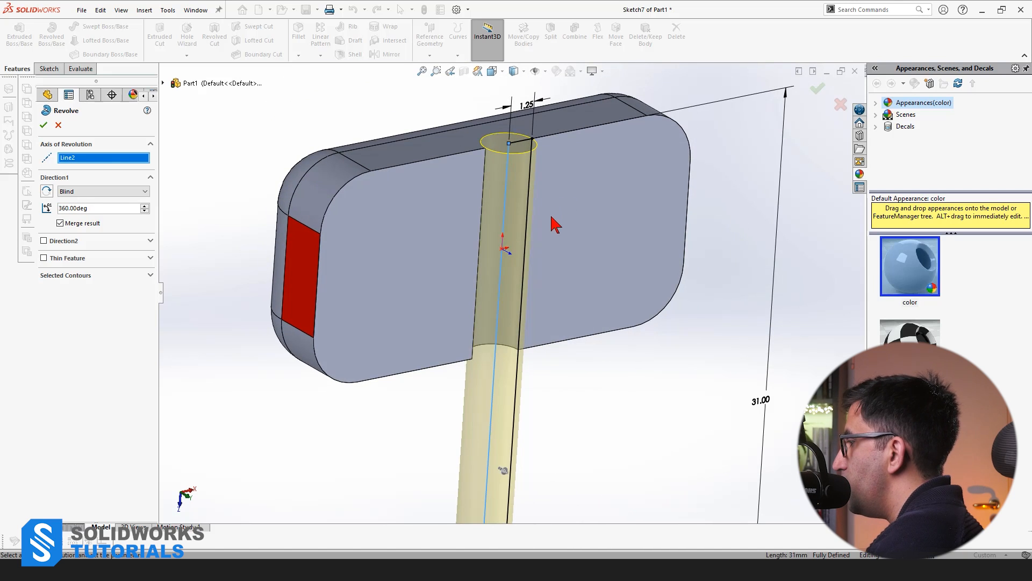
{"action": "scroll", "coordinate": [553, 221], "scroll_direction": "up", "scroll_amount": 3}
{"action": "scroll", "coordinate": [538, 385], "scroll_direction": "up", "scroll_amount": 4}
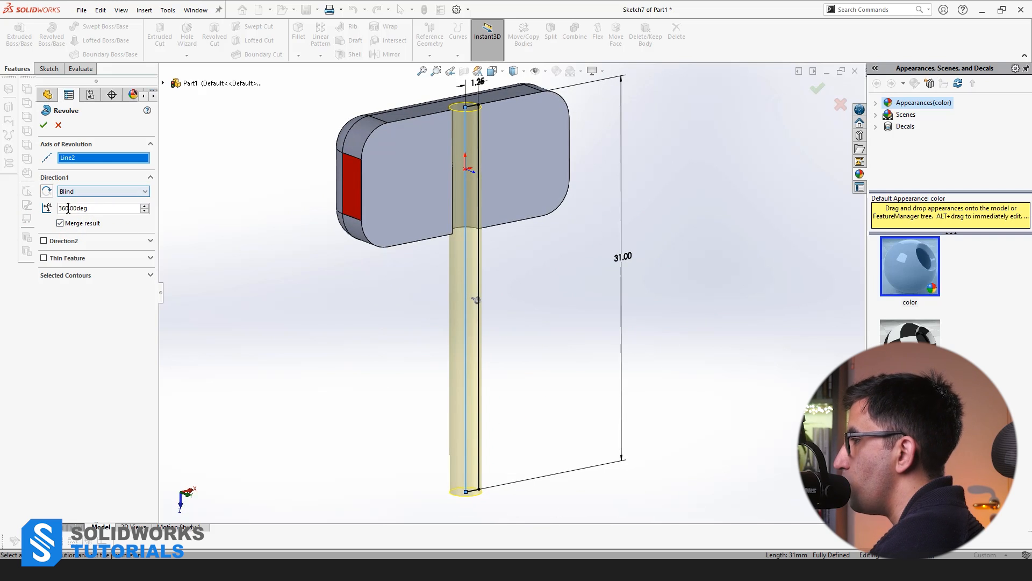
Try a revolve angle of 270 degrees and inspect the partial revolve at the rod's free end
{"action": "type", "text": "270"}
{"action": "key", "text": "Return"}
{"action": "middle_click_drag", "start_coordinate": [454, 340], "coordinate": [702, 384]}
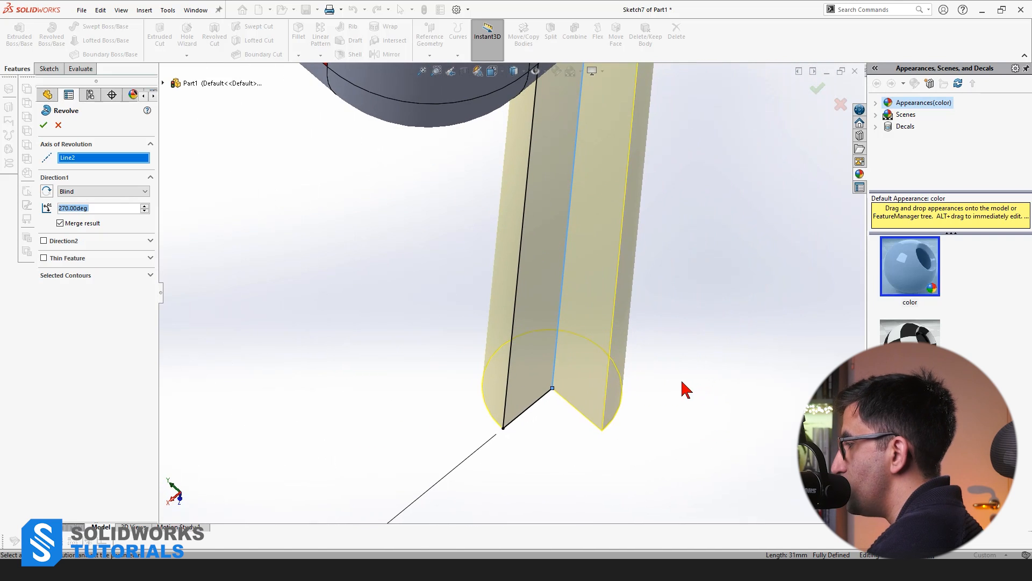
Raise the revolve angle gradually to 345 degrees while watching the gap close at the rod's end
{"action": "left_click", "coordinate": [145, 206]}
{"action": "left_click", "coordinate": [144, 206]}
{"action": "left_click", "coordinate": [144, 206]}
{"action": "left_click", "coordinate": [145, 206]}
{"action": "left_click", "coordinate": [144, 205]}
{"action": "left_click", "coordinate": [145, 205]}
{"action": "left_click", "coordinate": [145, 206]}
{"action": "left_click", "coordinate": [145, 206]}
{"action": "left_click", "coordinate": [144, 206]}
{"action": "left_click", "coordinate": [144, 206]}
{"action": "left_click", "coordinate": [144, 206]}
{"action": "left_click", "coordinate": [144, 206]}
{"action": "left_click", "coordinate": [144, 206]}
{"action": "left_click", "coordinate": [145, 206]}
{"action": "left_click", "coordinate": [145, 206]}
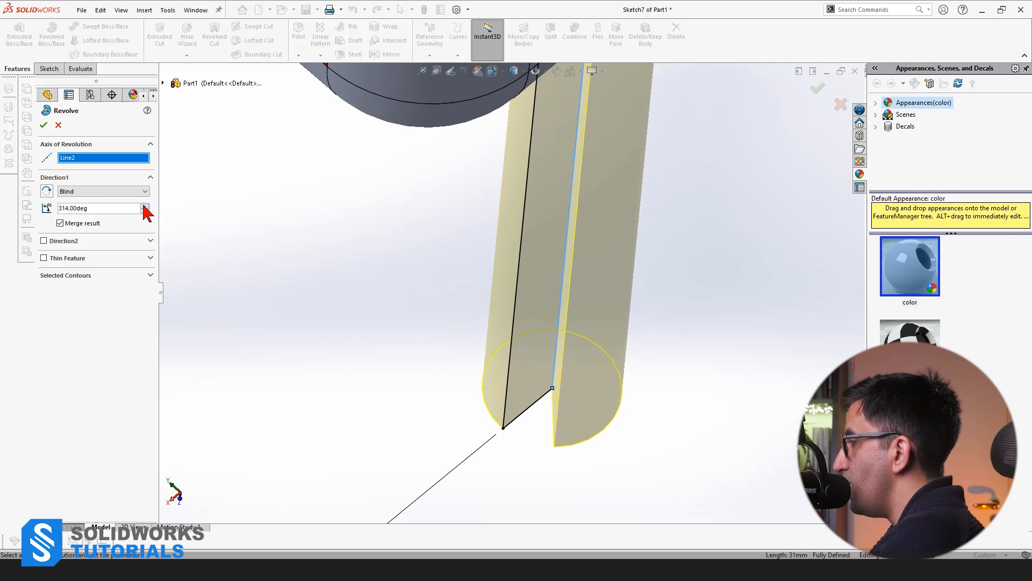
{"action": "left_click", "coordinate": [145, 206]}
{"action": "left_click", "coordinate": [145, 206]}
{"action": "left_click", "coordinate": [145, 206]}
{"action": "left_click", "coordinate": [145, 205]}
{"action": "left_click", "coordinate": [145, 206]}
{"action": "left_click", "coordinate": [145, 205]}
{"action": "left_click", "coordinate": [145, 206]}
{"action": "left_click", "coordinate": [144, 206]}
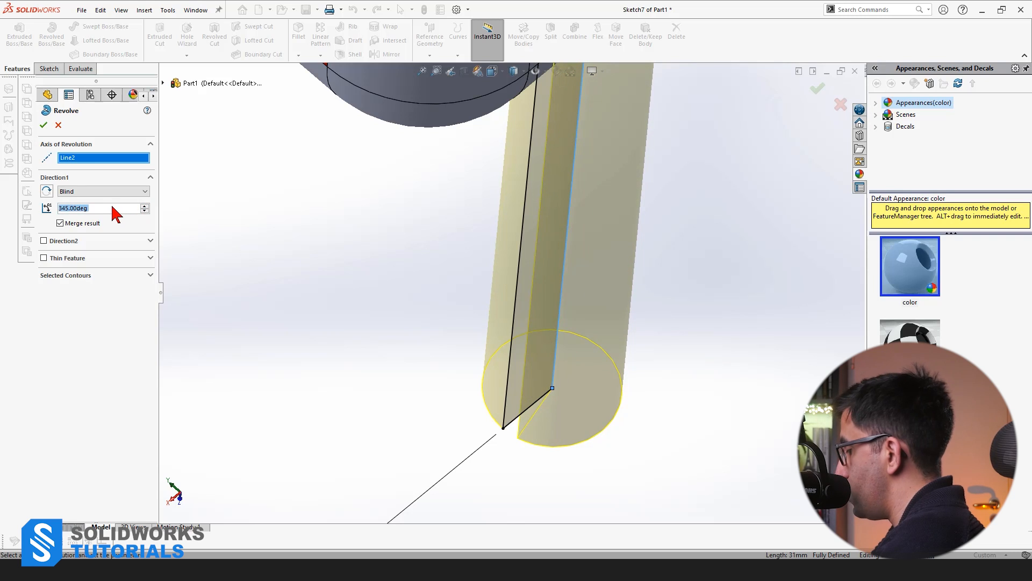
Set the revolve angle to 360 degrees and complete the revolved rod
{"action": "type", "text": "360"}
{"action": "key", "text": "Return"}
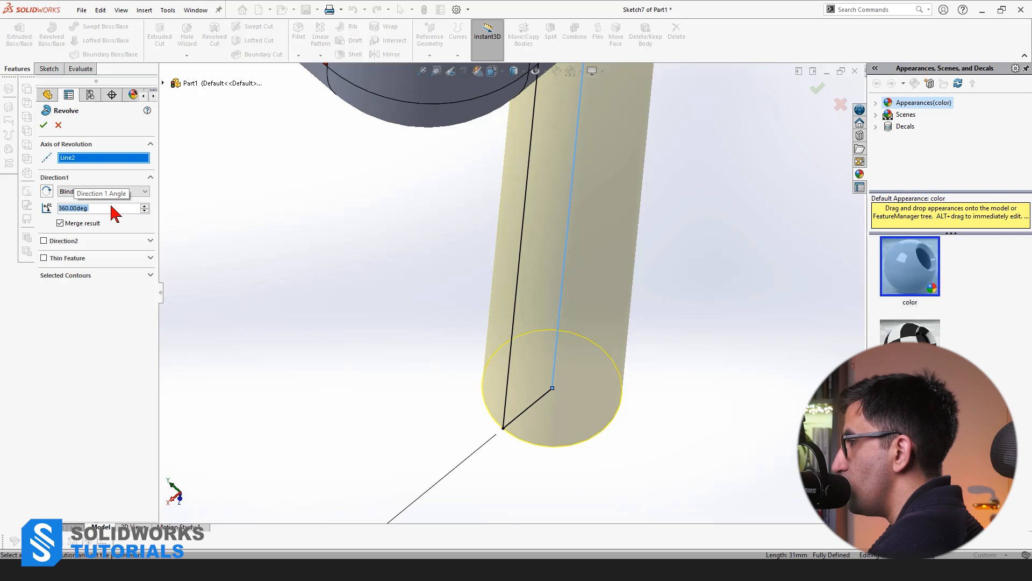
{"action": "left_click", "coordinate": [44, 126]}
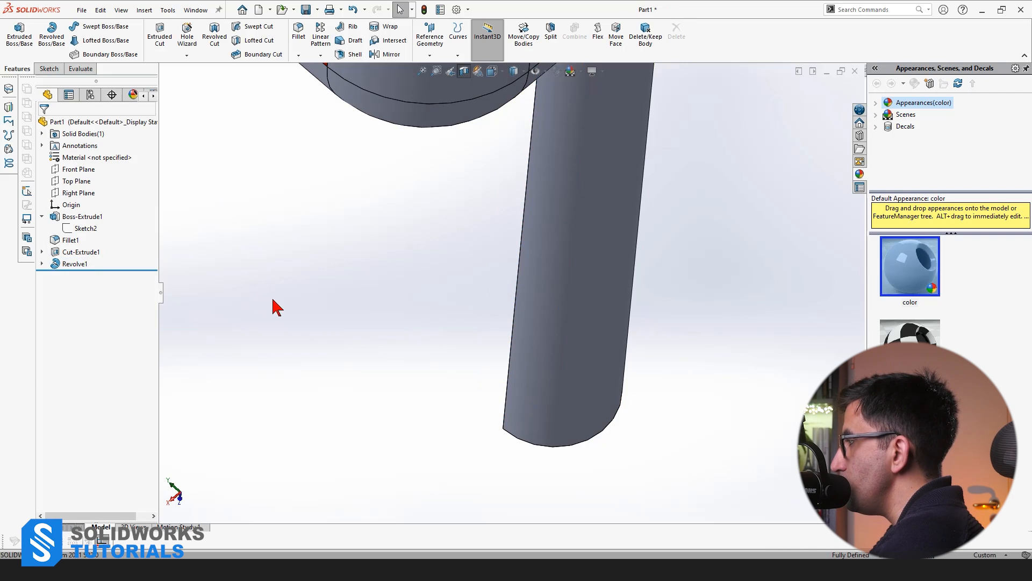
Inspect the sectioned block and rod as a whole and turn off the section view
{"action": "middle_click_drag", "start_coordinate": [437, 369], "coordinate": [563, 437]}
{"action": "scroll", "coordinate": [548, 396], "scroll_direction": "up", "scroll_amount": 4}
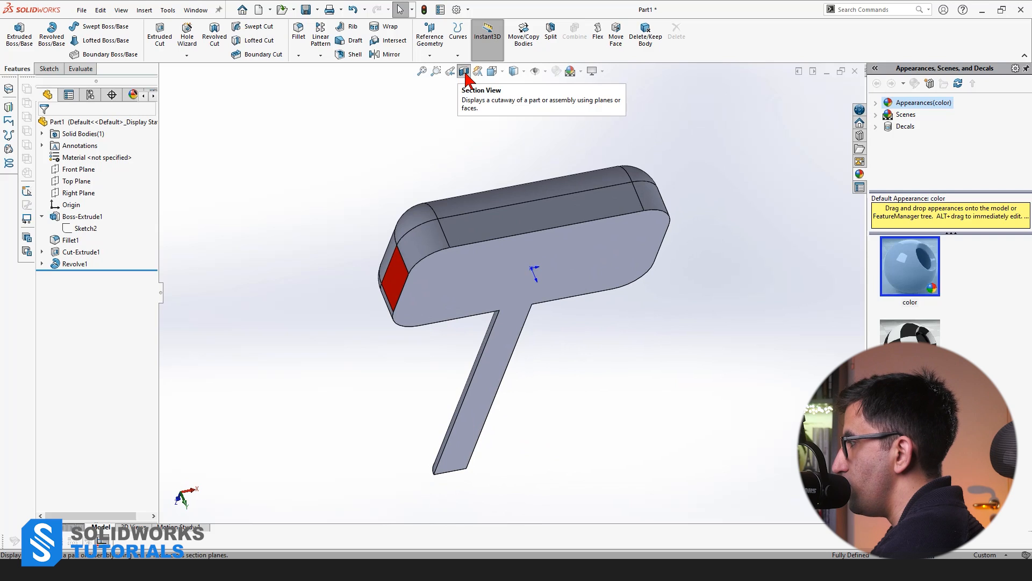
{"action": "left_click", "coordinate": [465, 73]}
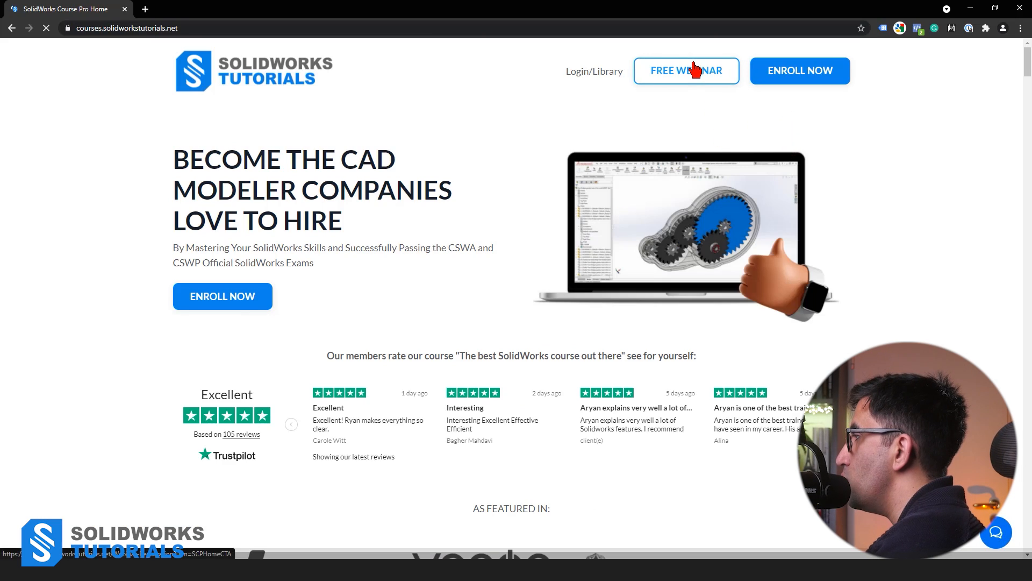
Open the free webinar registration page from the SolidWorks Tutorials course site in the browser
{"action": "left_click", "coordinate": [686, 69]}
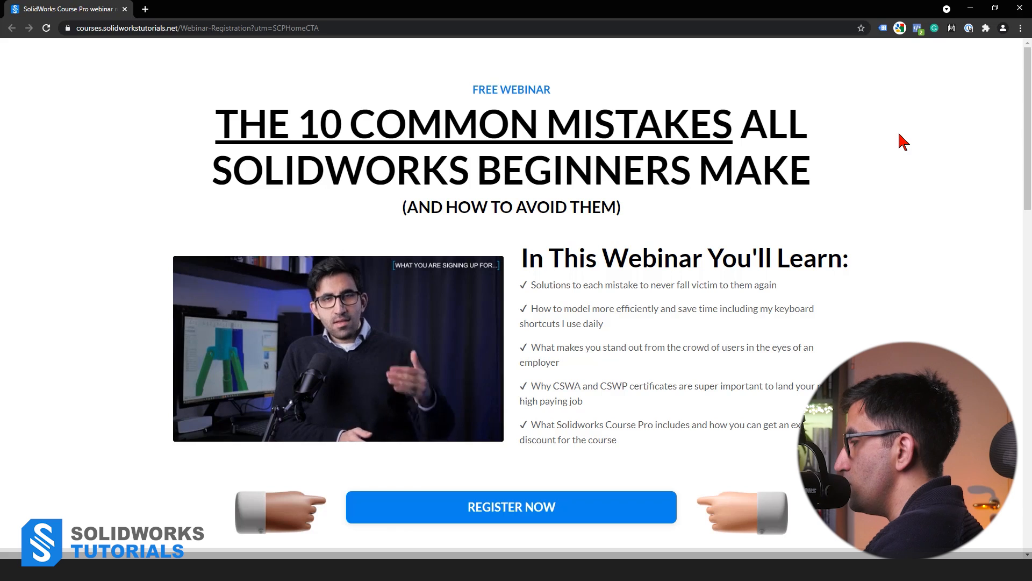
Review the webinar topics, then open the webinar's sign-up form to check its fields and close it unfilled
{"action": "scroll", "coordinate": [852, 138], "scroll_direction": "down", "scroll_amount": 4}
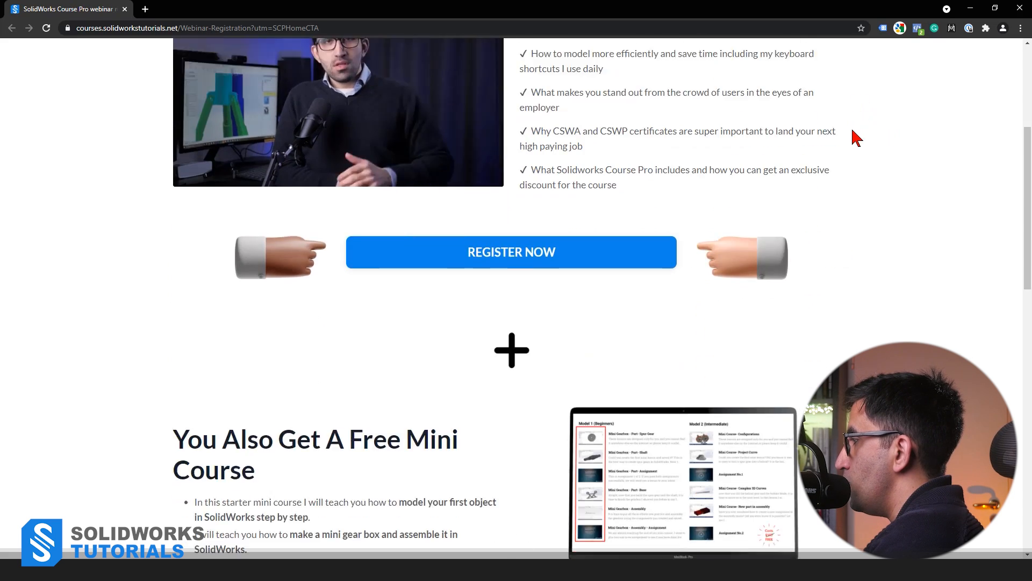
{"action": "scroll", "coordinate": [869, 192], "scroll_direction": "up", "scroll_amount": 4}
{"action": "left_click", "coordinate": [516, 511]}
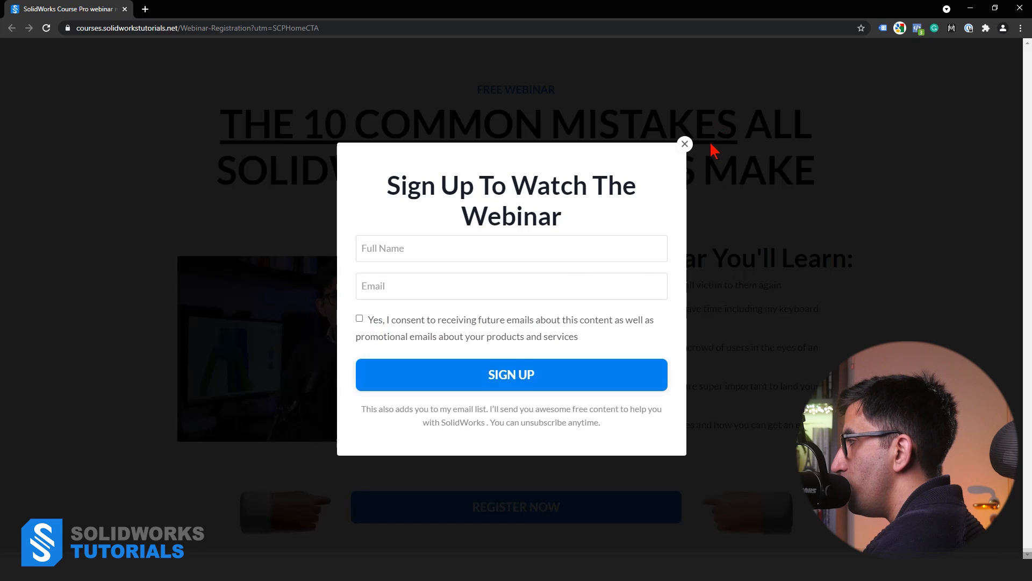
{"action": "left_click", "coordinate": [685, 144]}
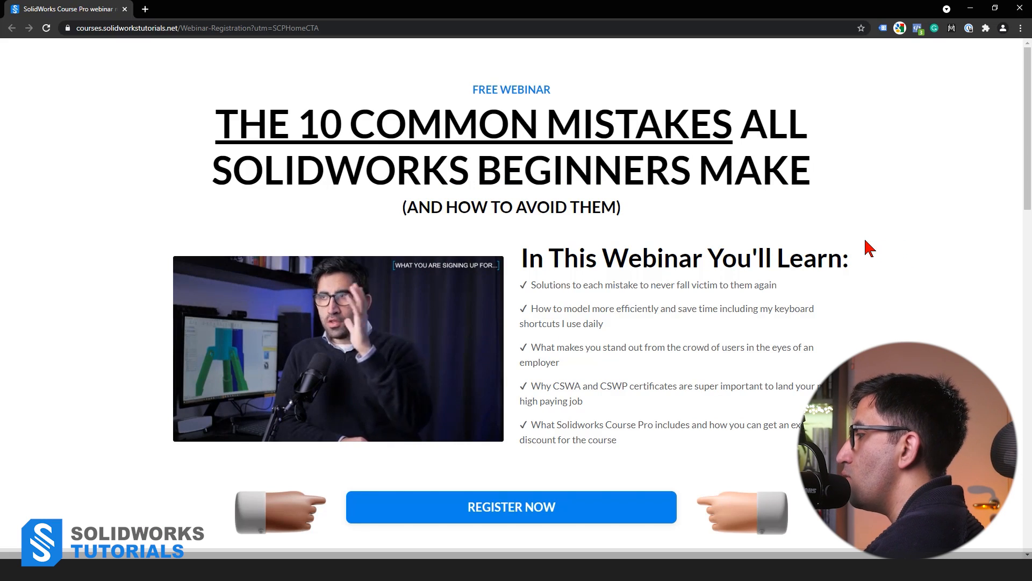
Read through the free mini course description and the member reviews on the webinar registration page
{"action": "scroll", "coordinate": [870, 265], "scroll_direction": "down", "scroll_amount": 2}
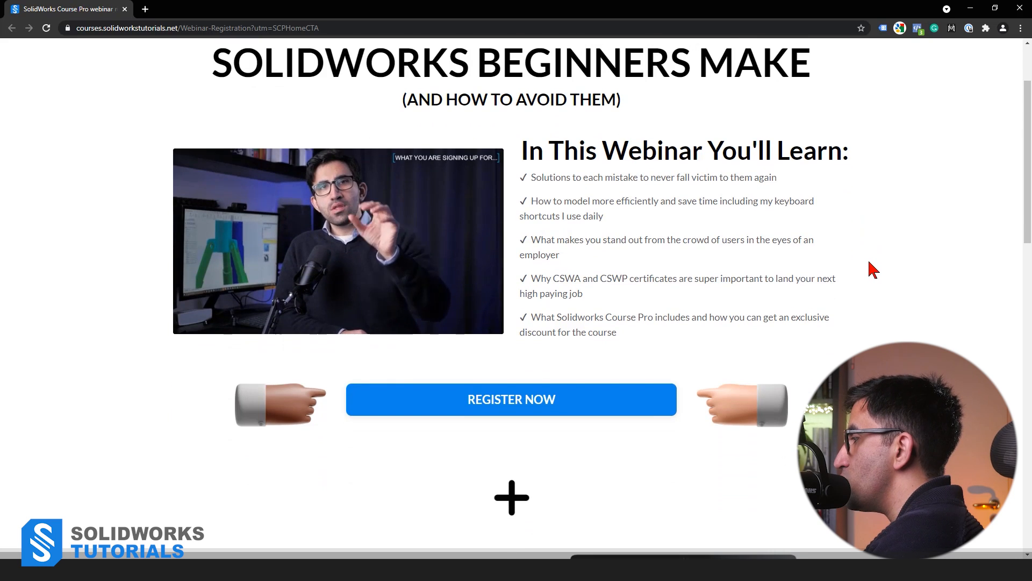
{"action": "scroll", "coordinate": [868, 266], "scroll_direction": "down", "scroll_amount": 3}
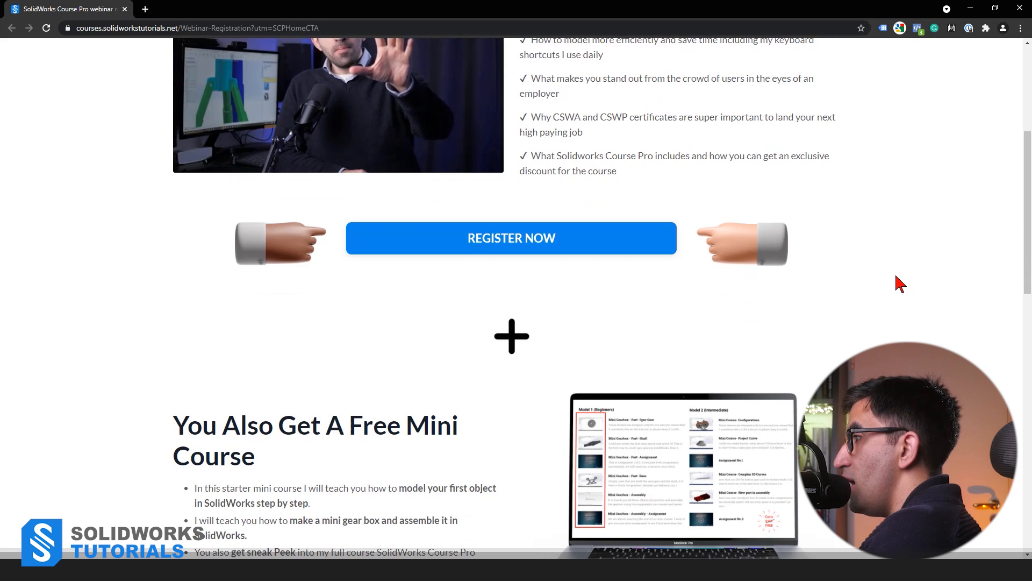
{"action": "scroll", "coordinate": [906, 258], "scroll_direction": "down", "scroll_amount": 3}
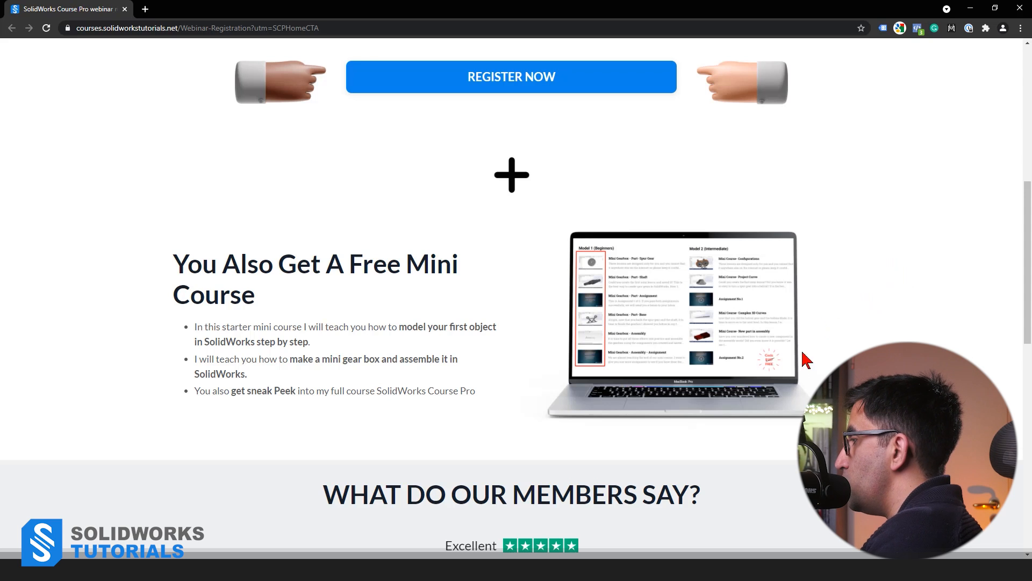
{"action": "scroll", "coordinate": [812, 352], "scroll_direction": "down", "scroll_amount": 5}
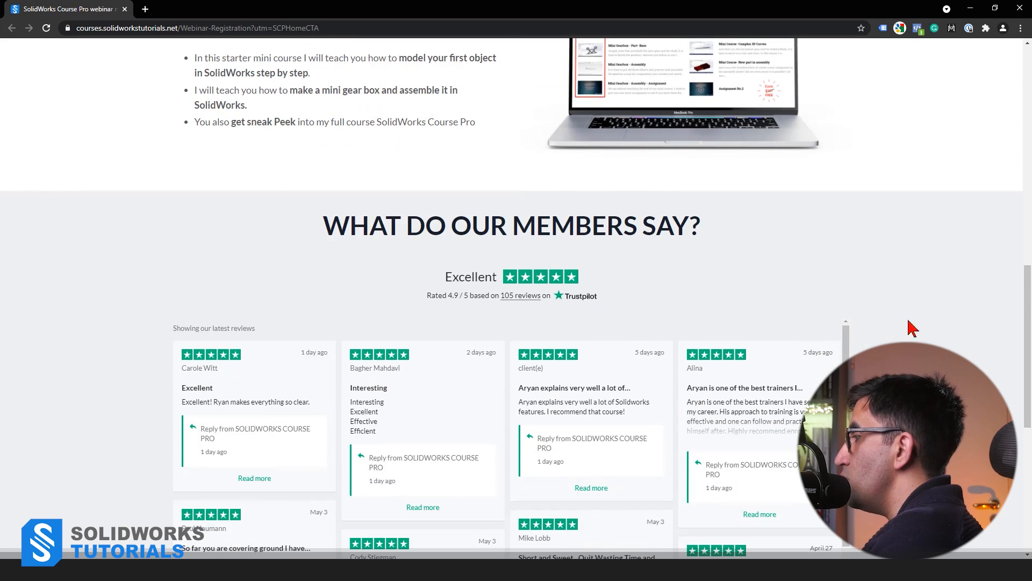
{"action": "scroll", "coordinate": [918, 302], "scroll_direction": "up", "scroll_amount": 8}
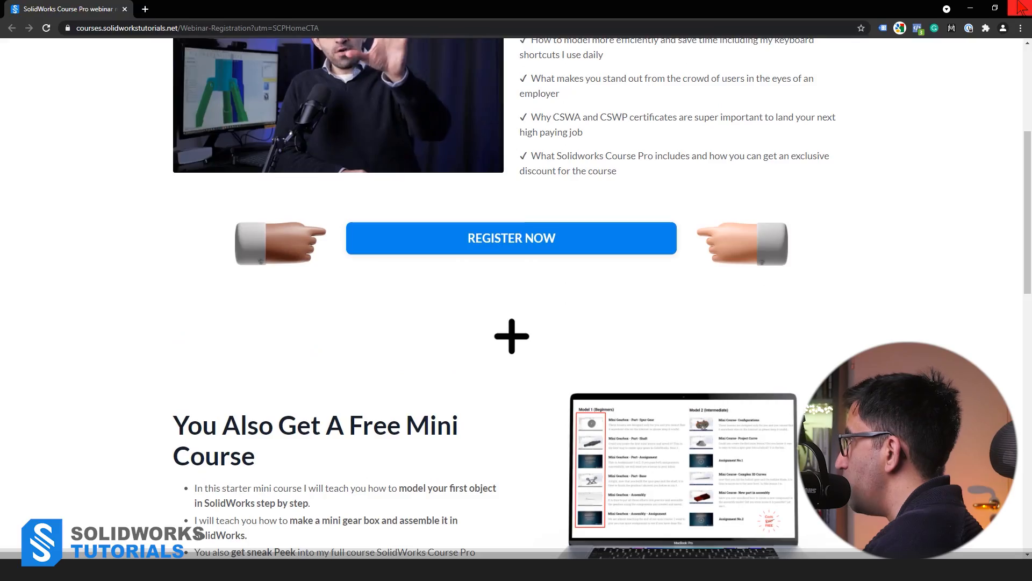